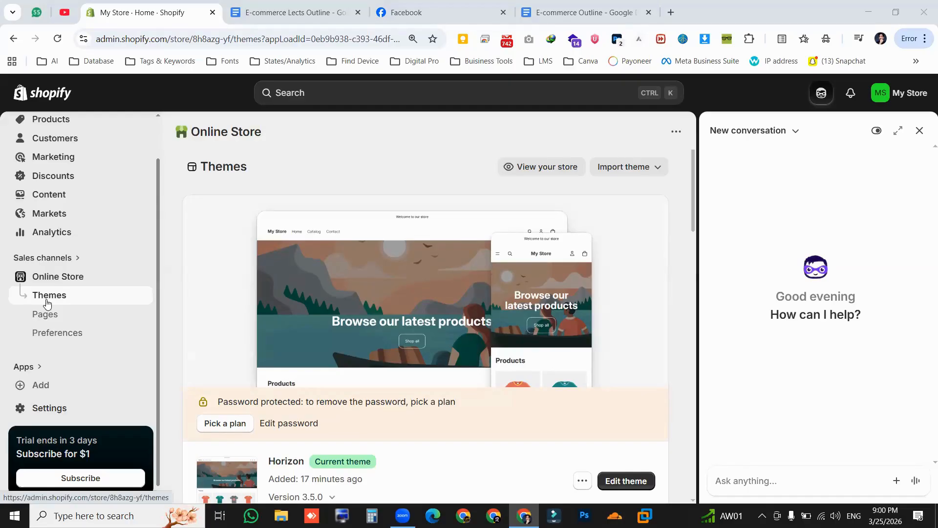
- Open the current Horizon theme in the theme editor and close the assistant conversation pane
scroll(522, 393, down, 5)
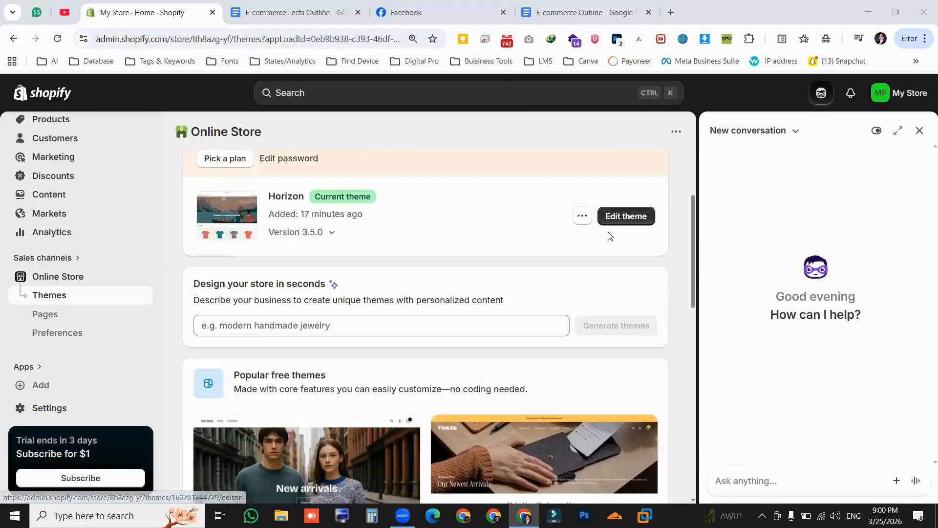
click(619, 218)
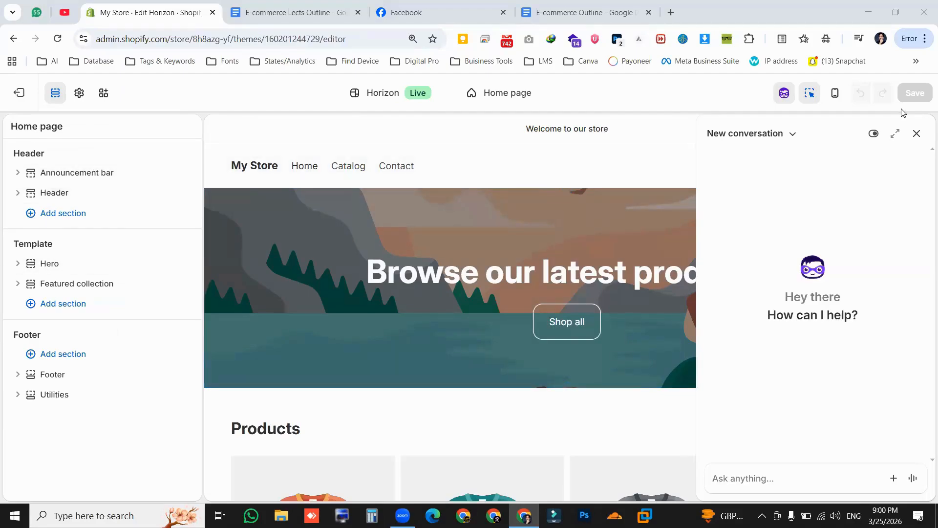
click(916, 133)
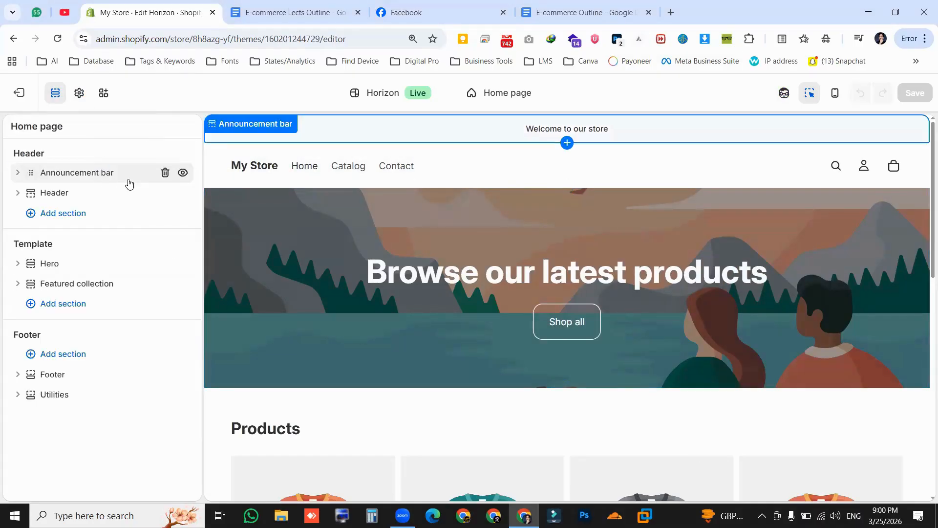
- In the E-commerce Lects Outline document, go to Lecture# 2 and open the ratiocoffee.com and palmpress.coffee single product store links
click(308, 12)
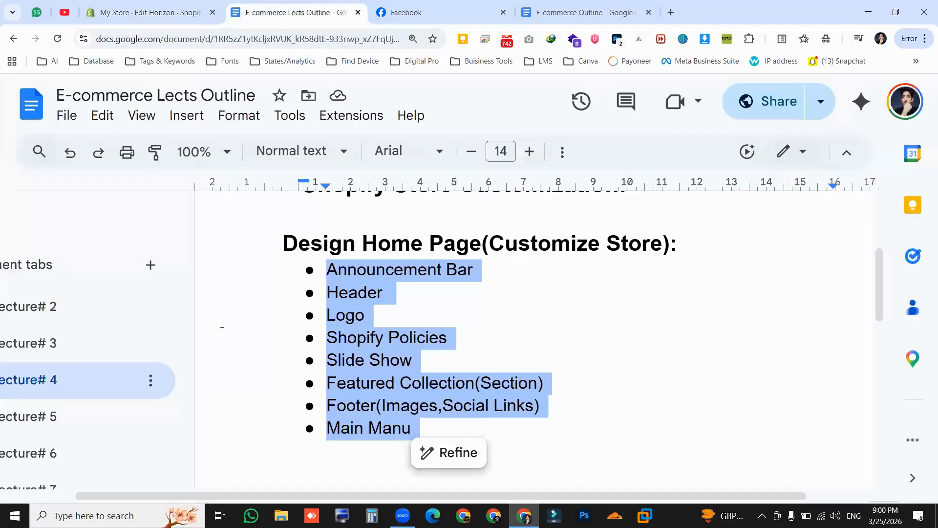
click(67, 320)
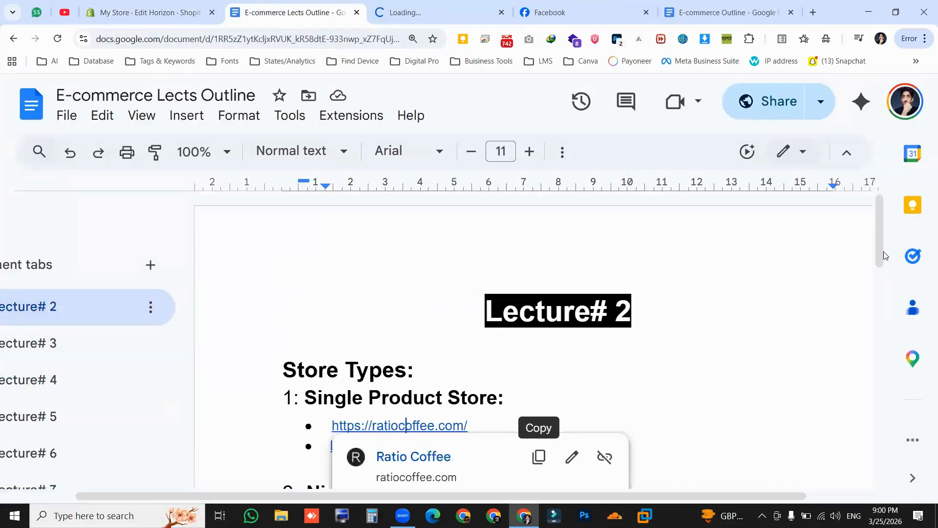
drag(880, 253, 881, 280)
click(778, 289)
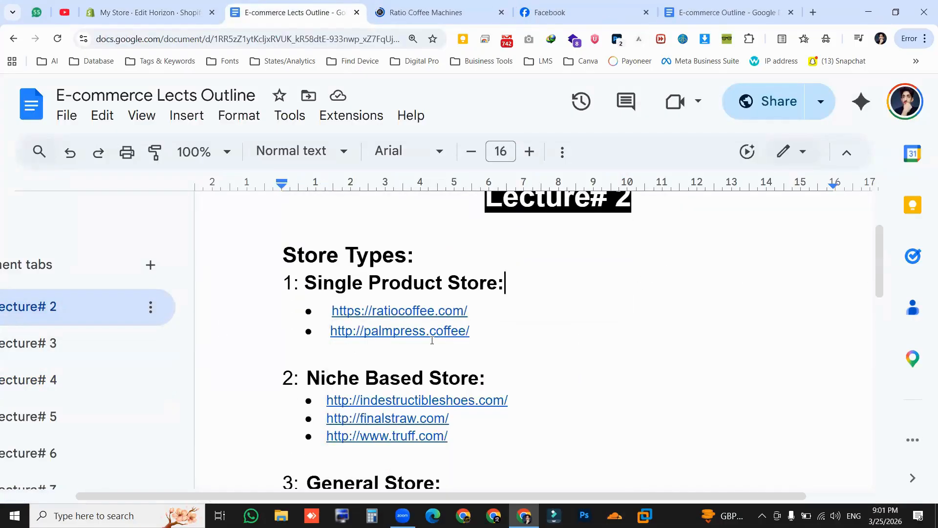
click(432, 340)
click(475, 362)
scroll(799, 340, down, 2)
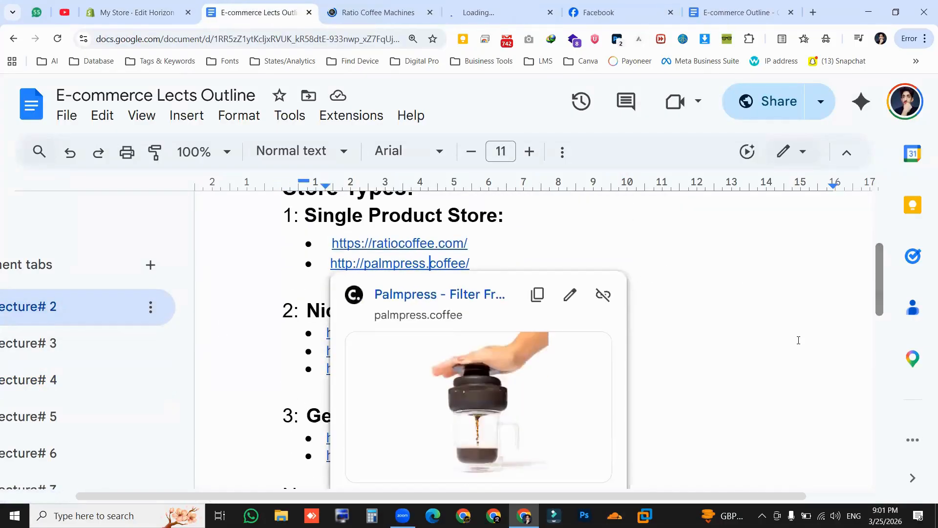
click(798, 340)
- Search Google for dnstore.pk in a new tab, open the DN Store site and place its tab beside the Palmpress one
key(ctrl+t)
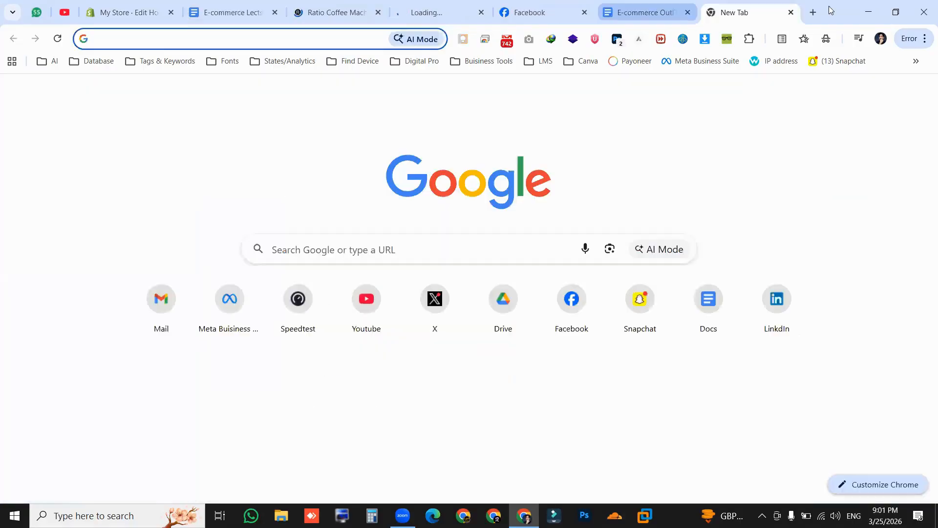
text(dn)
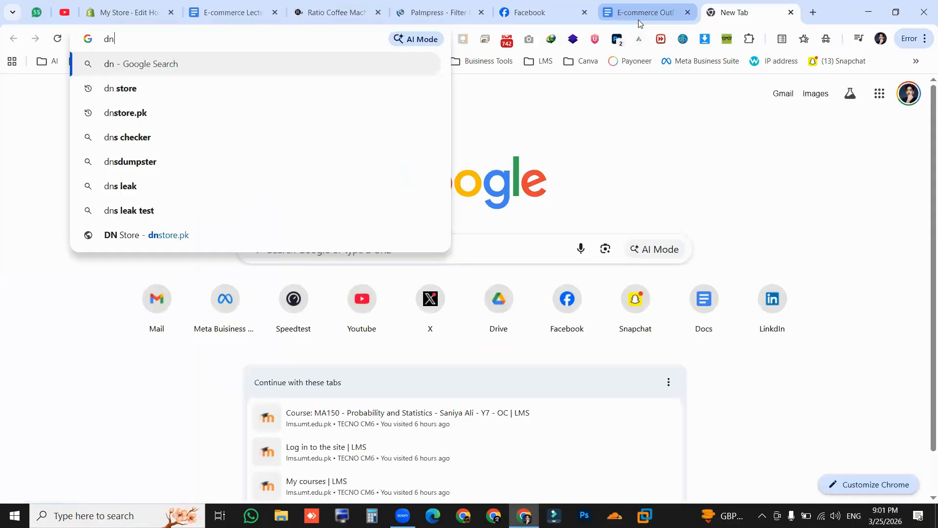
key(Down)
key(Down)
key(Return)
click(142, 223)
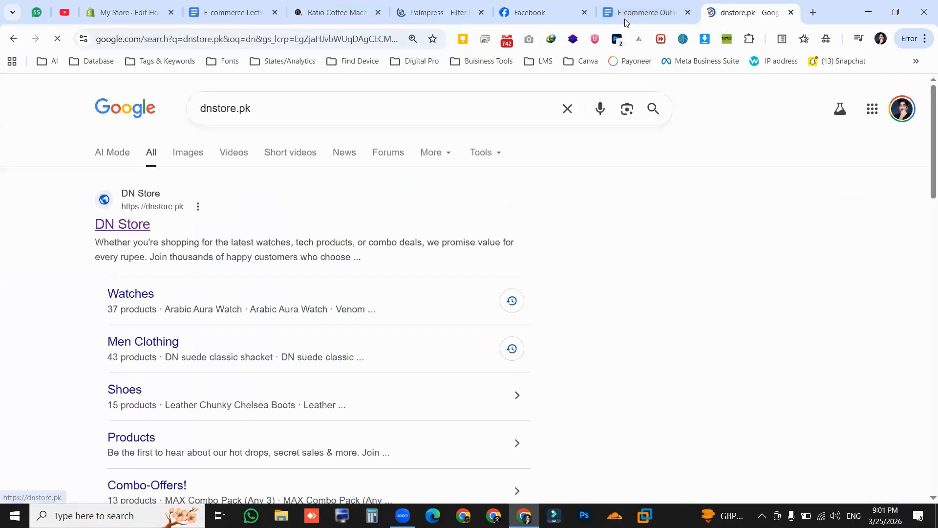
drag(747, 12, 518, 12)
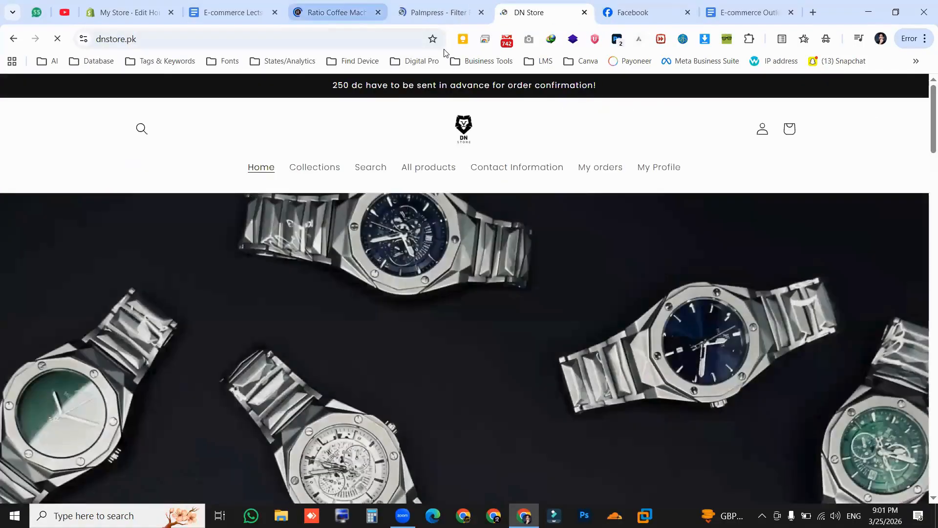
- Examine the free shipping announcement bar on the Ratio Coffee site, expanding and collapsing its details
click(341, 9)
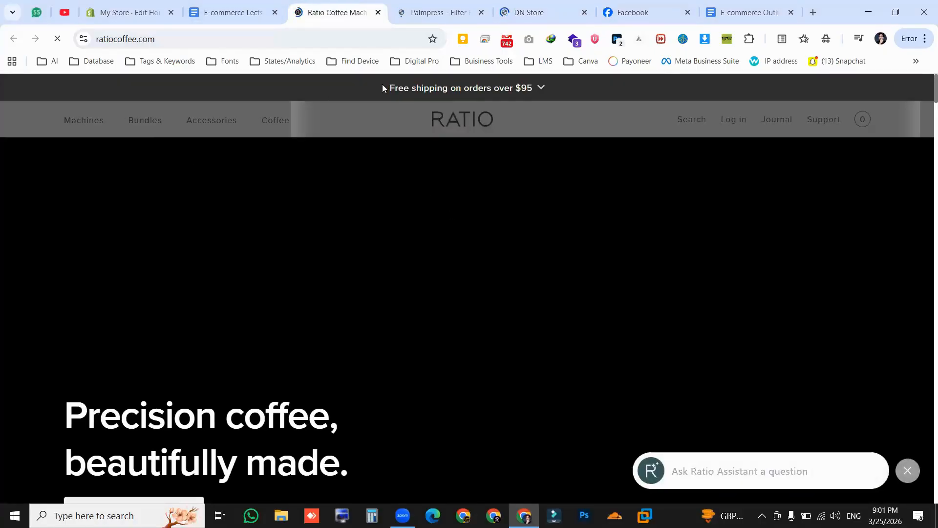
drag(382, 88, 544, 92)
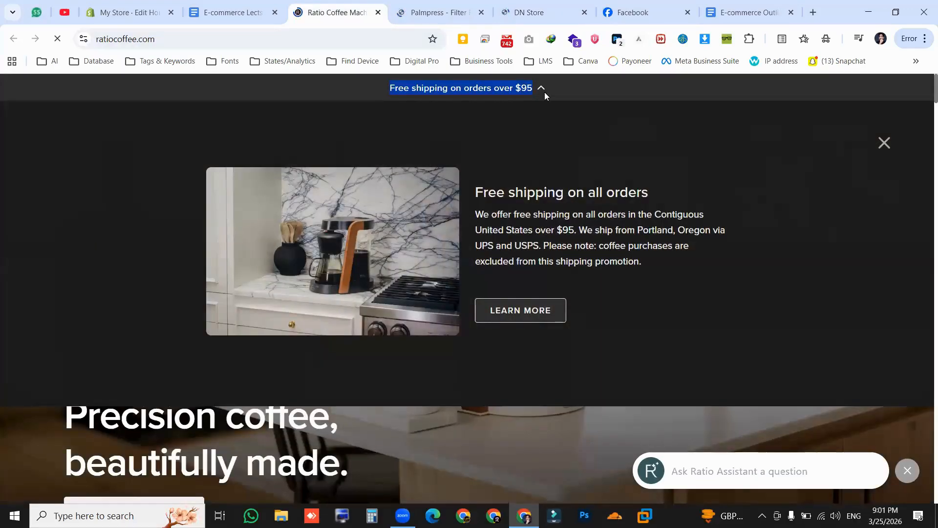
click(544, 92)
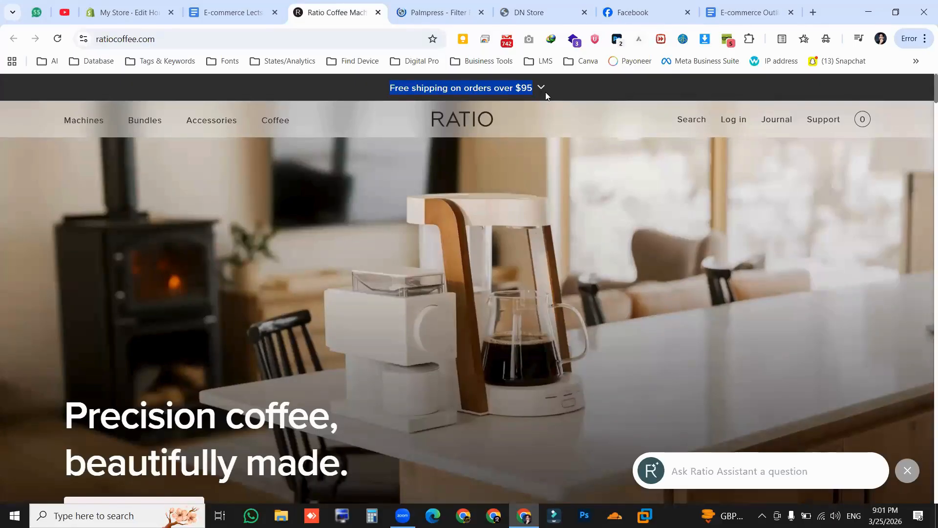
click(545, 92)
click(533, 86)
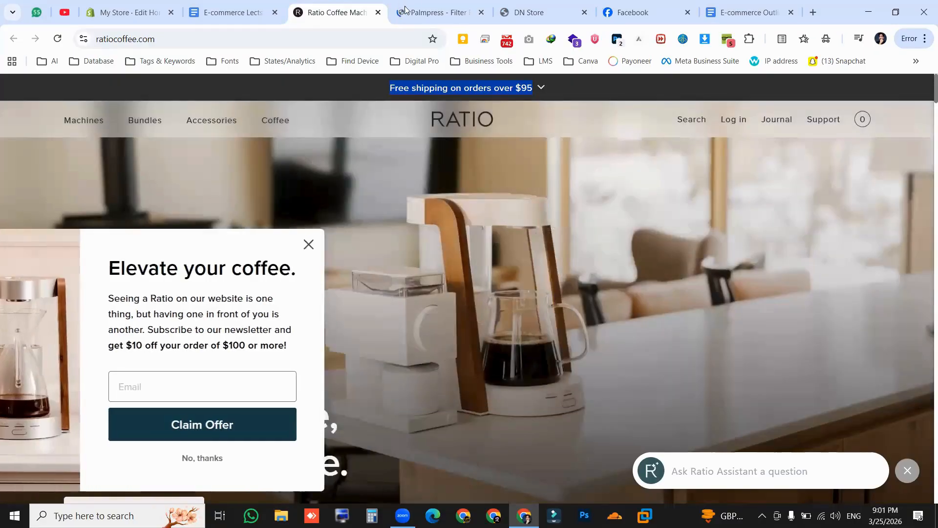
- Examine the announcement bar on the Palmpress page and check how it behaves while browsing the page
click(410, 13)
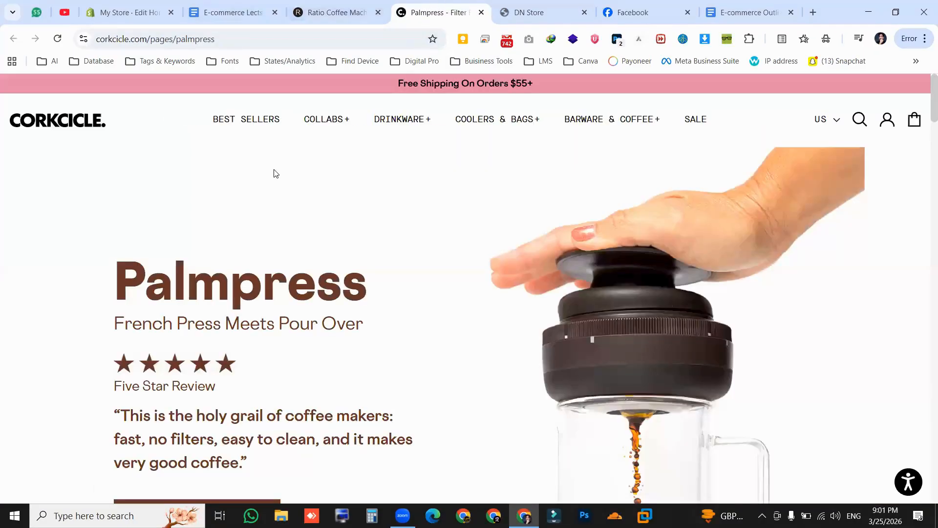
drag(391, 83, 544, 82)
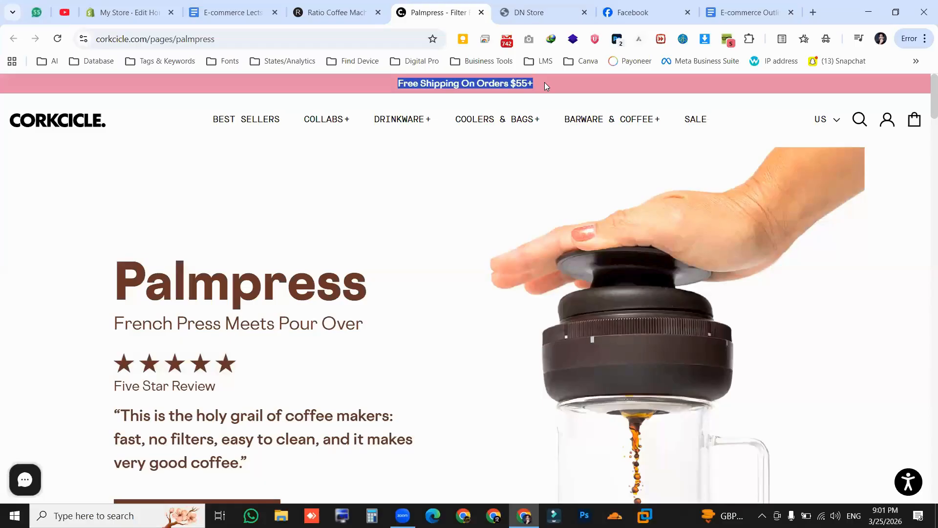
scroll(212, 257, down, 15)
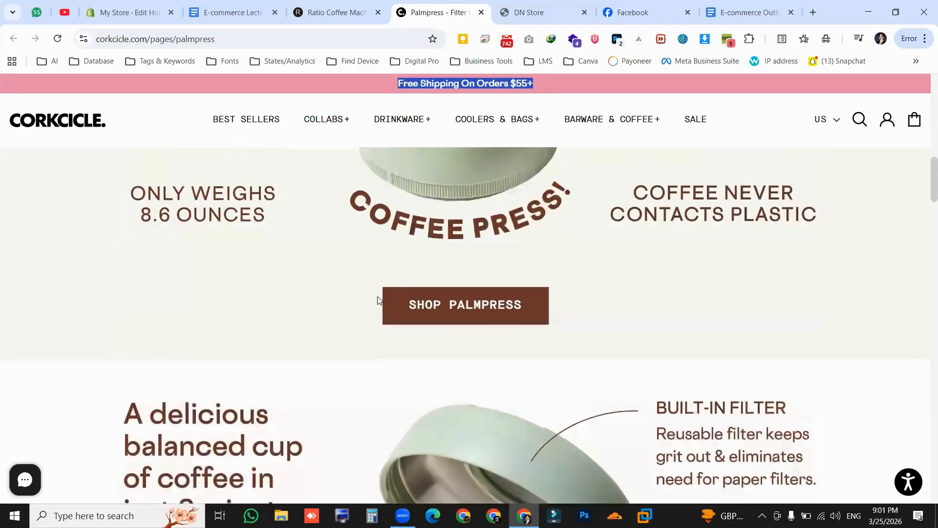
scroll(411, 351, up, 15)
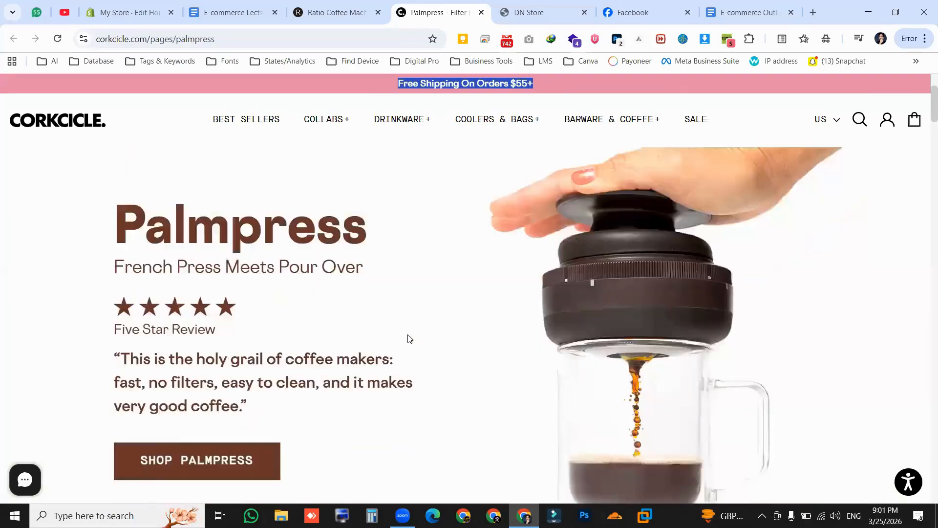
- Examine the announcement bar text on the DN Store home page and browse the page's collections
click(552, 12)
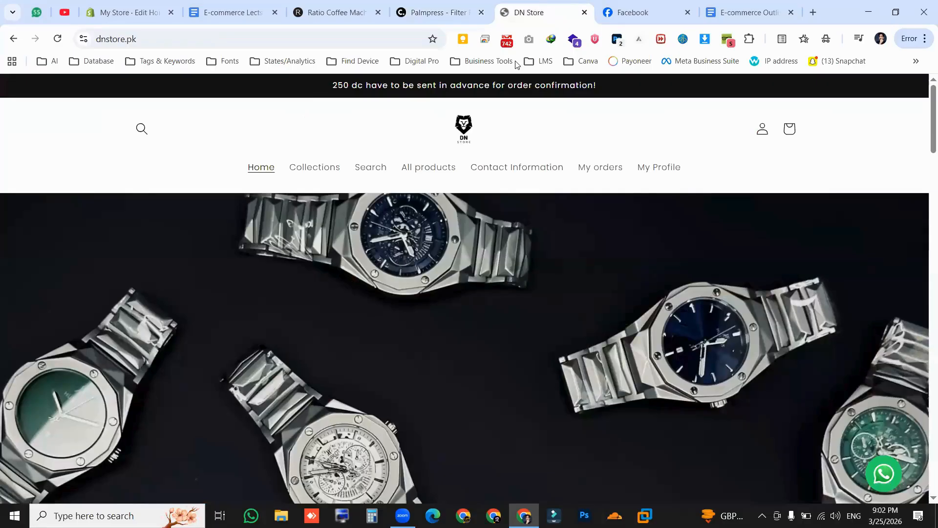
drag(333, 86, 605, 88)
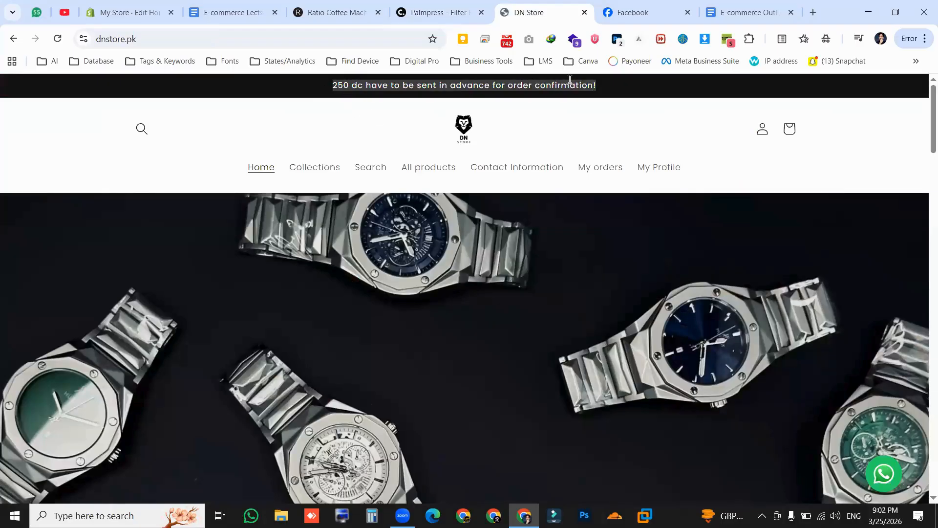
scroll(448, 126, down, 20)
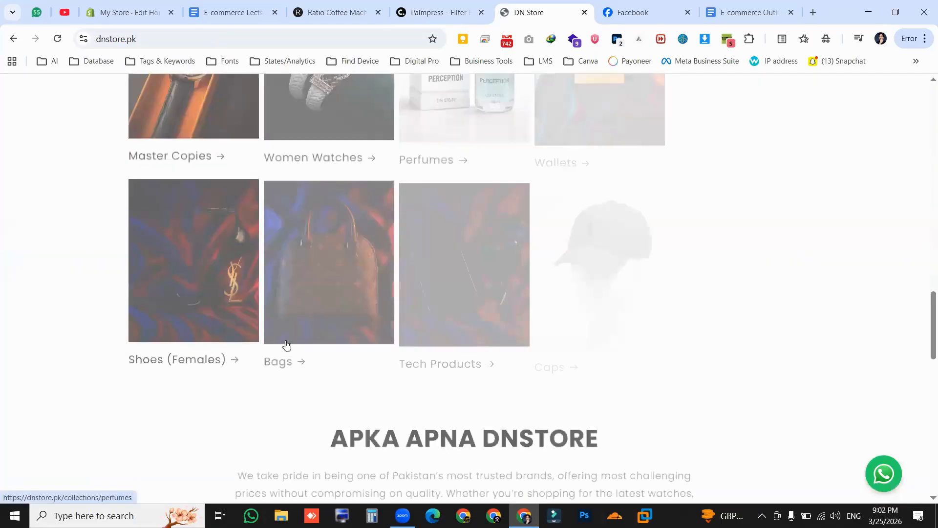
scroll(286, 345, up, 20)
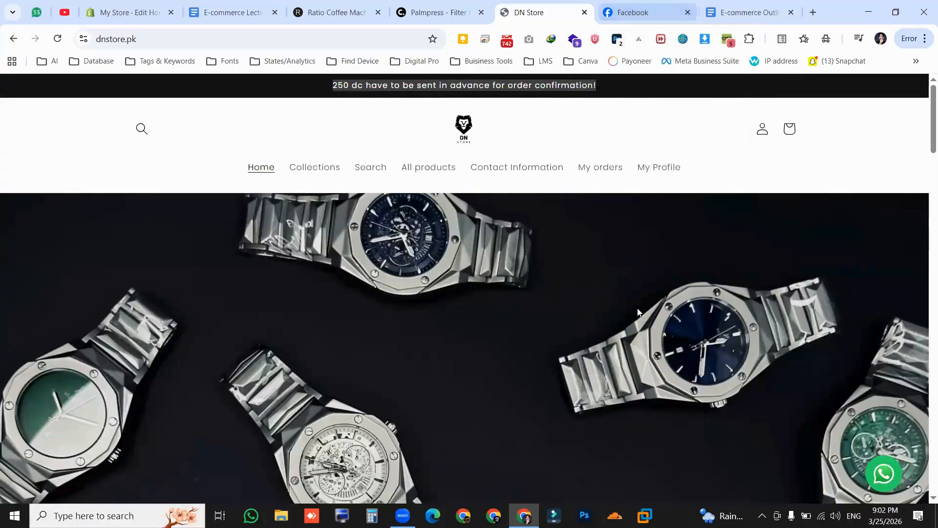
- Return to Shopify, exit the theme editor and view the online store in its own tab
click(131, 4)
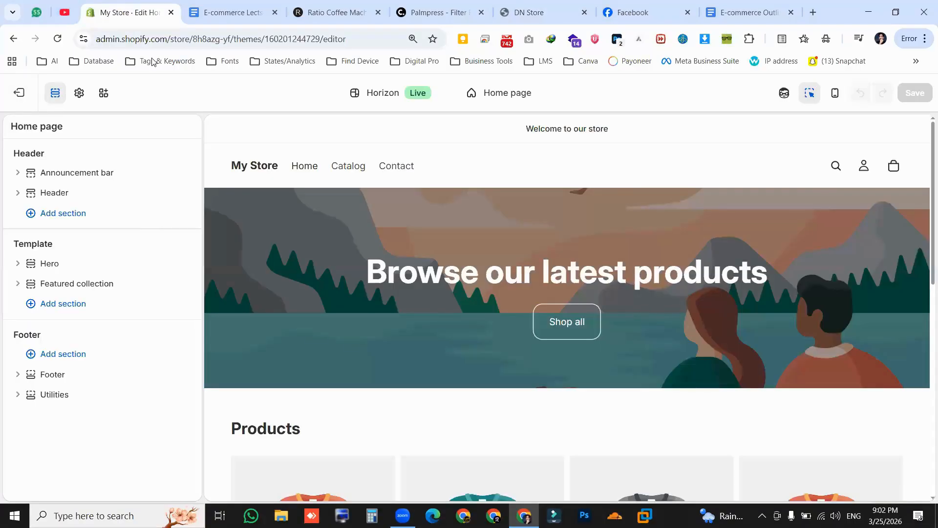
click(19, 93)
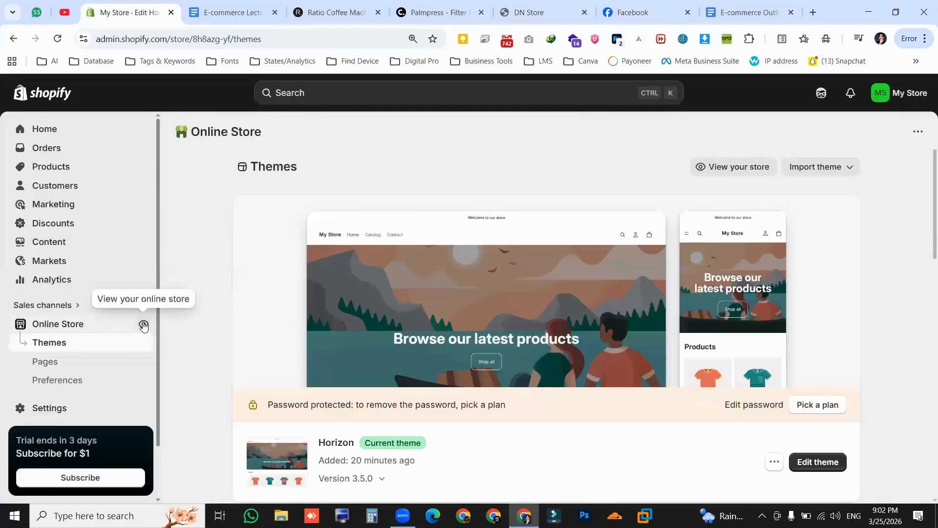
click(143, 325)
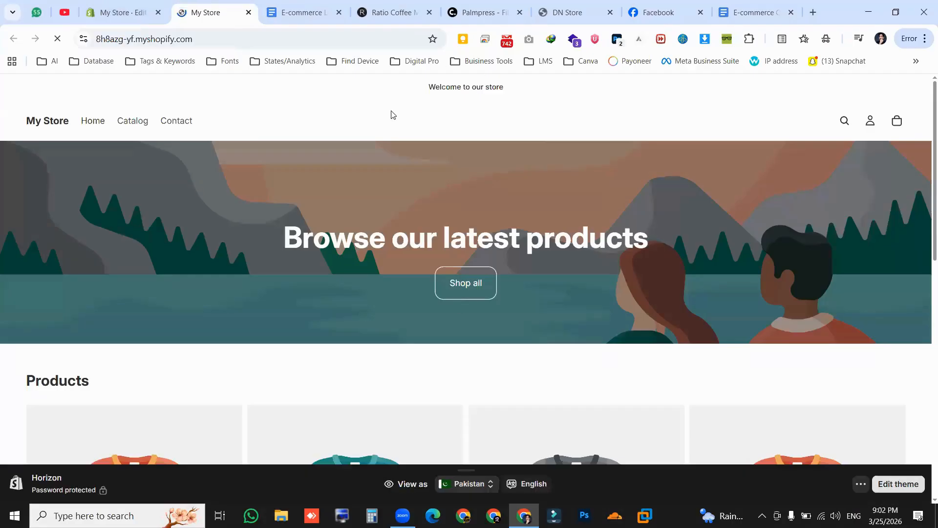
- Examine the storefront's default announcement text, header, hero banner and product section
triple_click(565, 95)
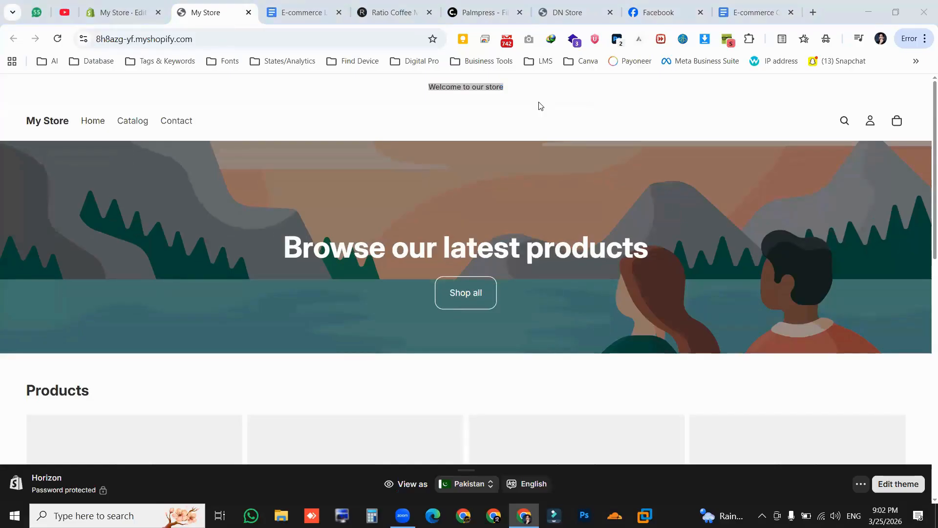
click(506, 88)
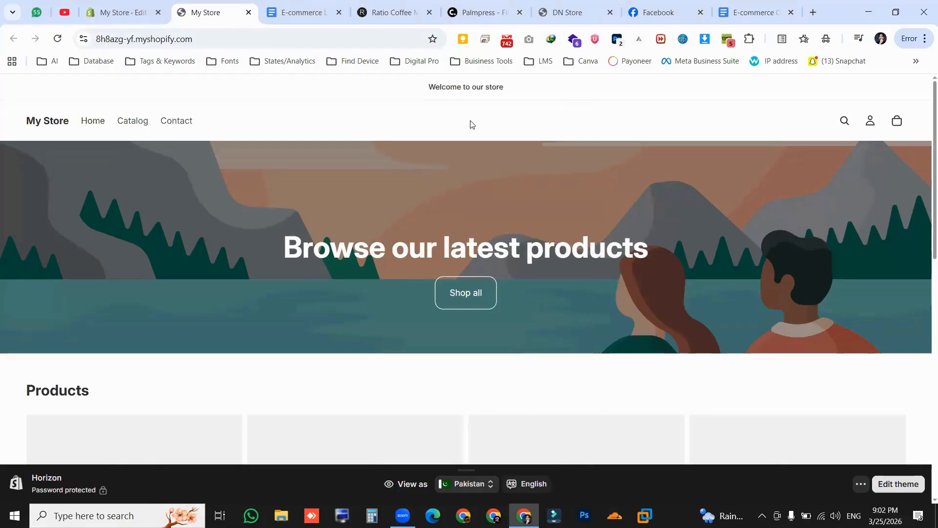
scroll(442, 310, down, 6)
scroll(442, 310, up, 6)
scroll(562, 310, down, 5)
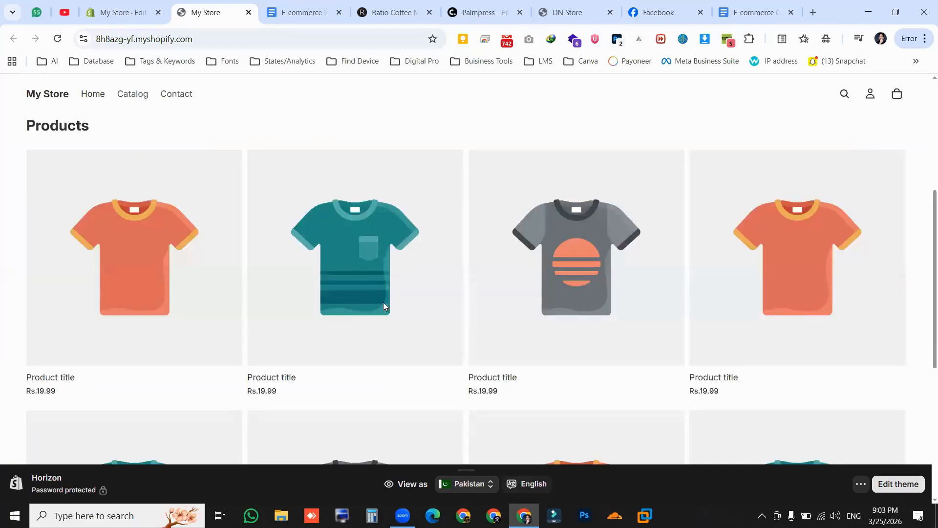
scroll(358, 352, up, 5)
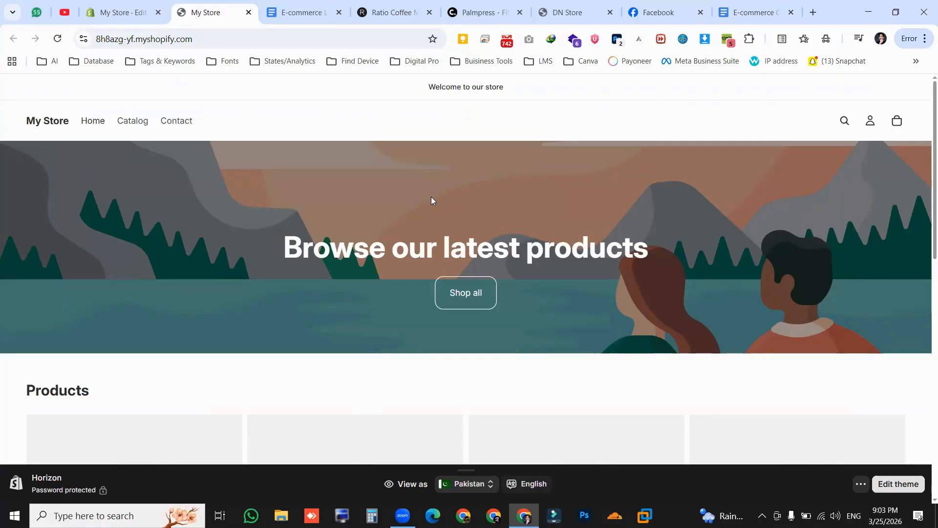
drag(427, 86, 516, 92)
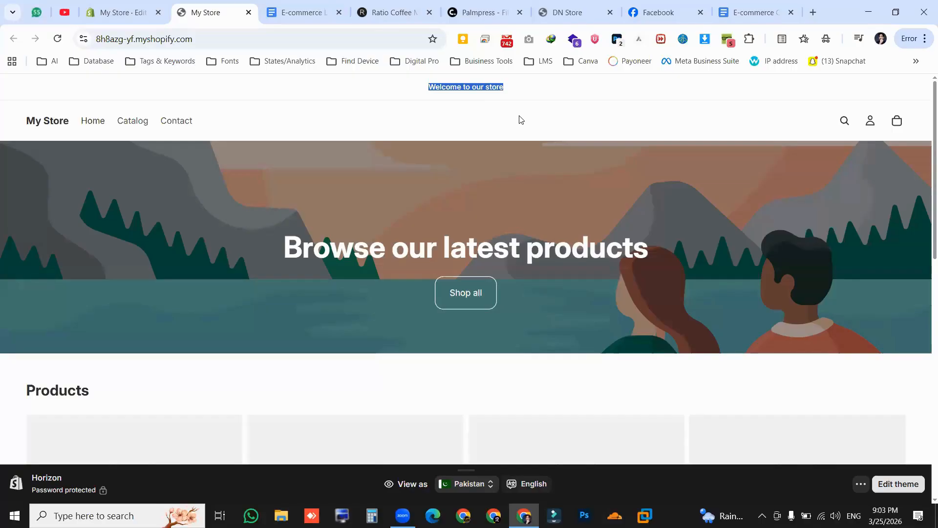
click(490, 82)
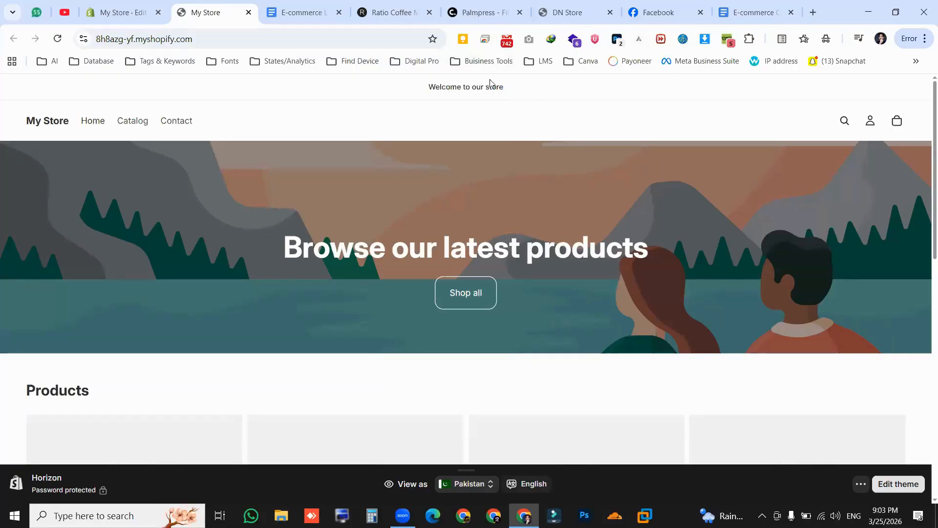
drag(420, 92, 543, 89)
click(609, 300)
- Switch back to the Shopify admin, reopen the Horizon theme for editing and open the Announcement bar section's settings
key(ctrl+shift+Tab)
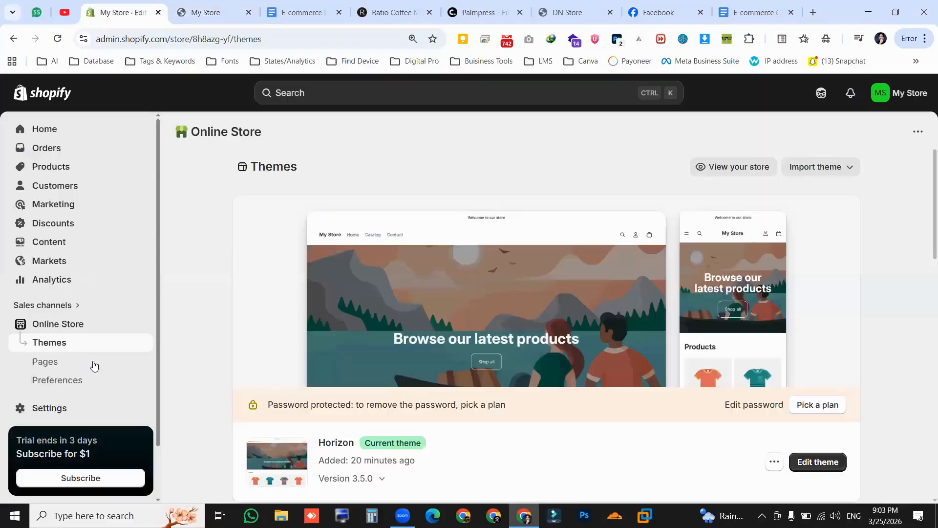
click(833, 461)
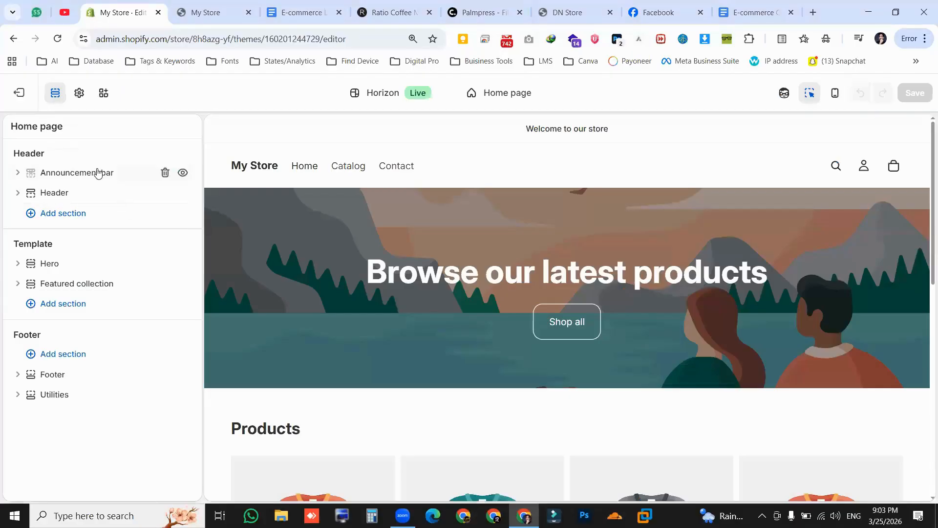
click(105, 174)
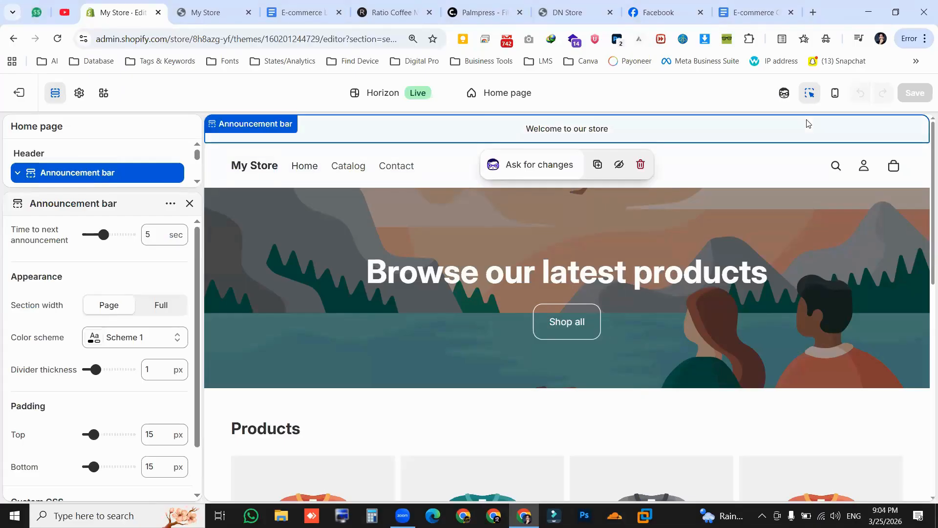
- Replace the announcement's default text with "50% off On Every Product"
double_click(580, 128)
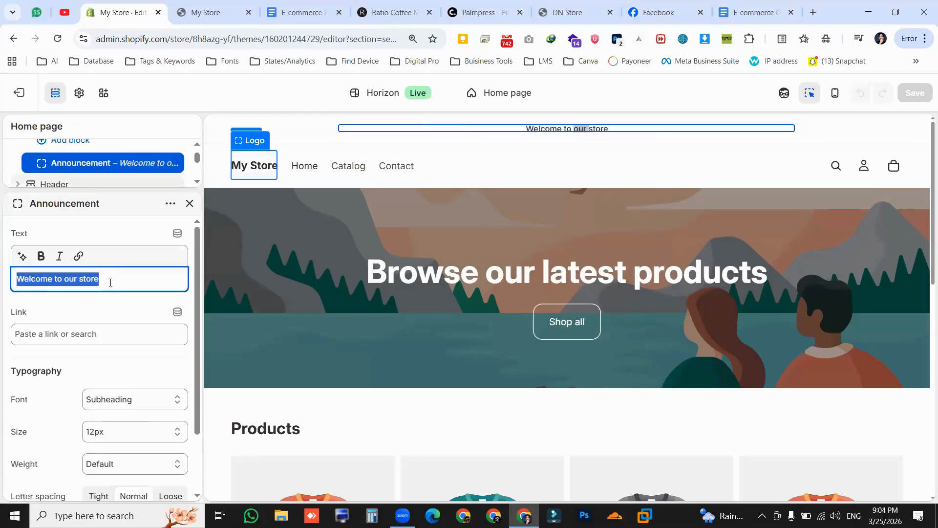
drag(114, 279, 16, 279)
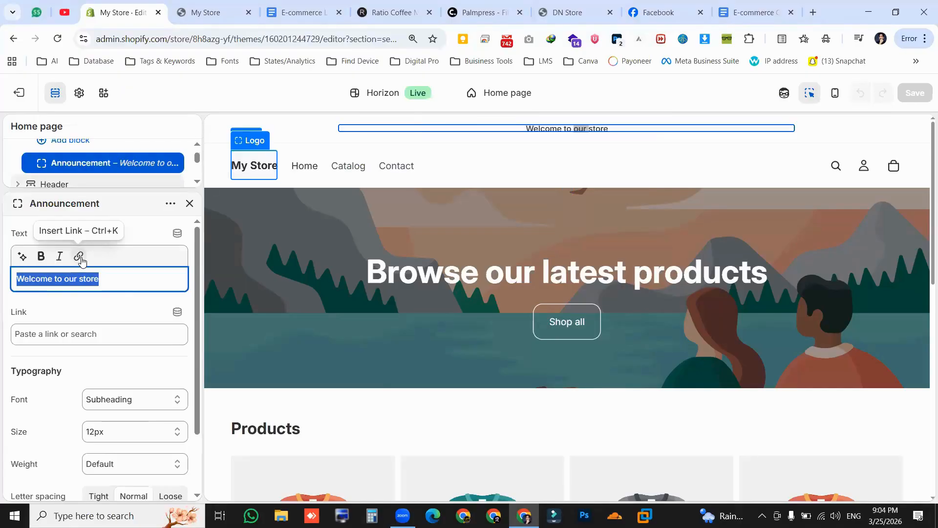
text(50%)
scroll(25, 179, down, 1)
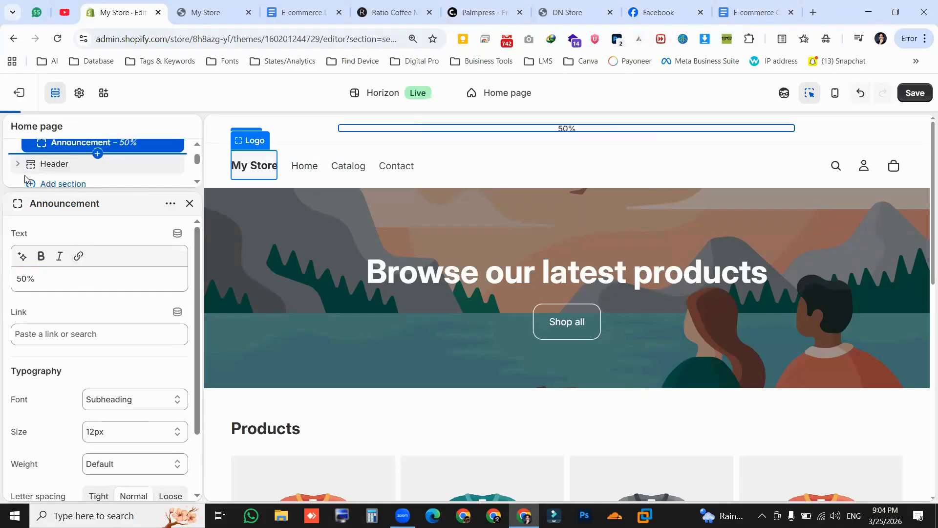
scroll(25, 179, down, 1)
click(45, 277)
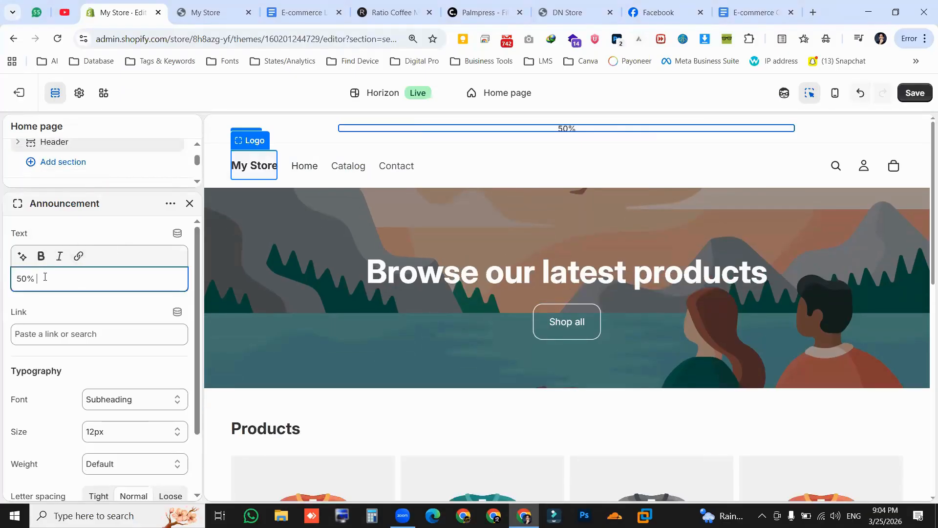
text(off On)
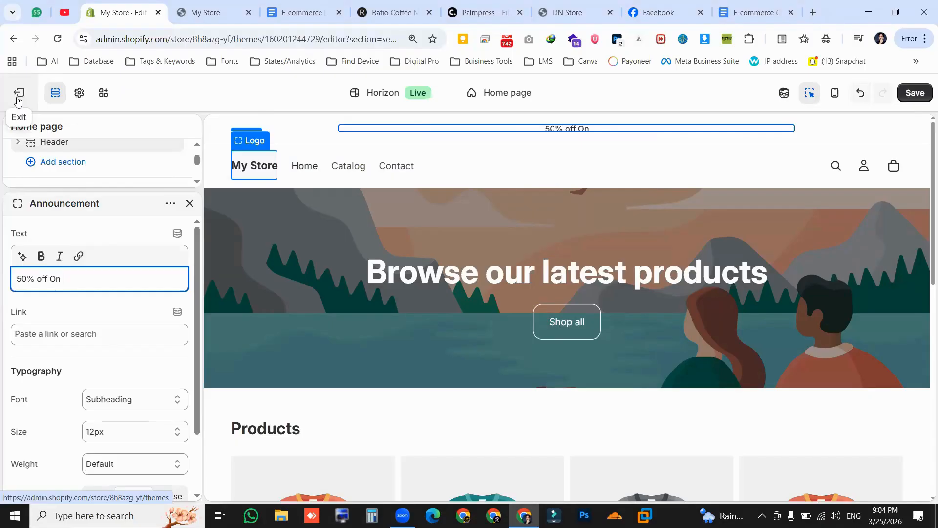
text( Every Pro)
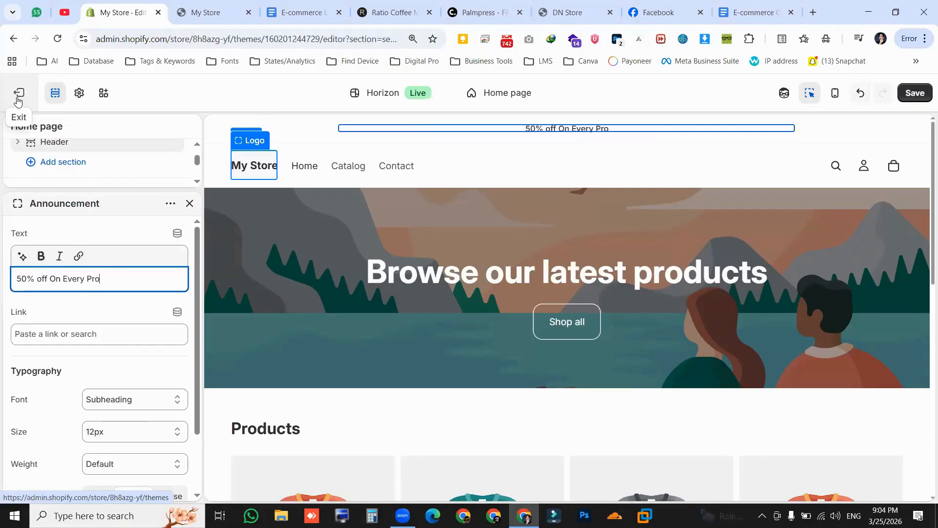
text(duct)
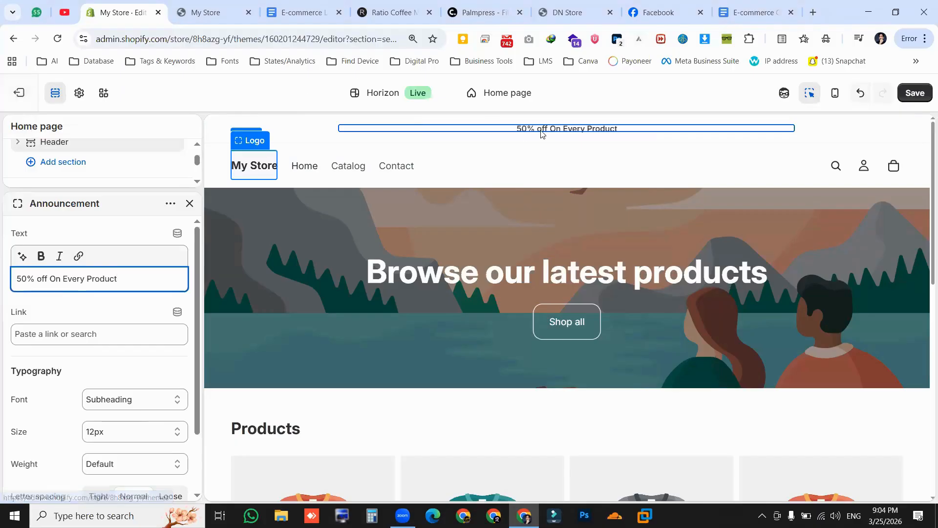
mouse_move(541, 134)
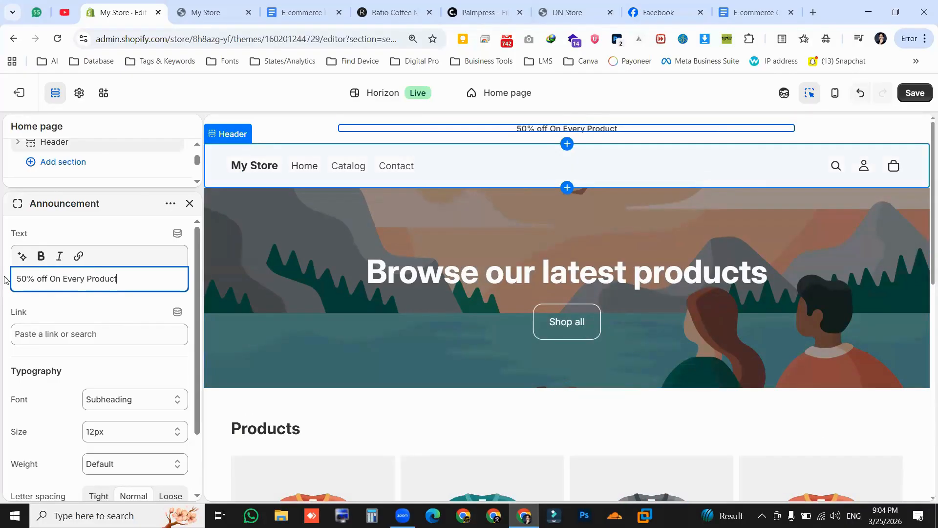
key(ctrl+a)
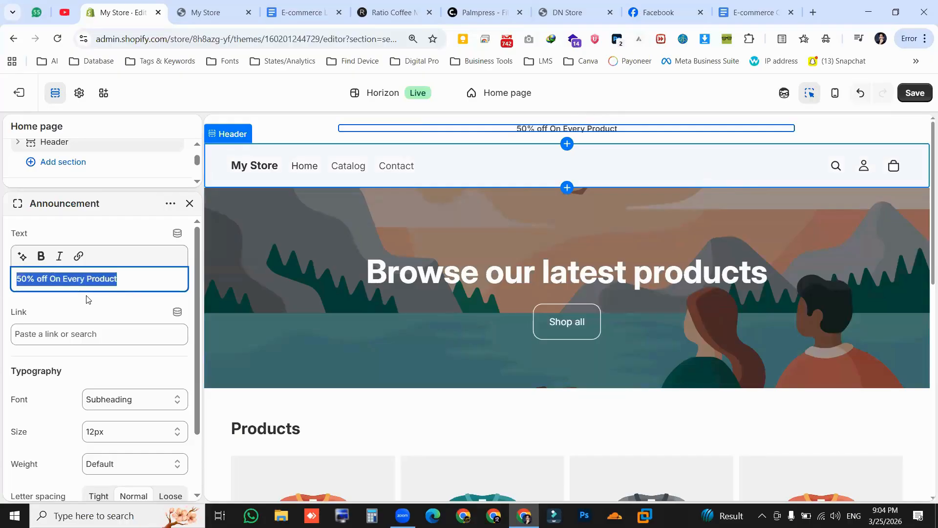
click(90, 298)
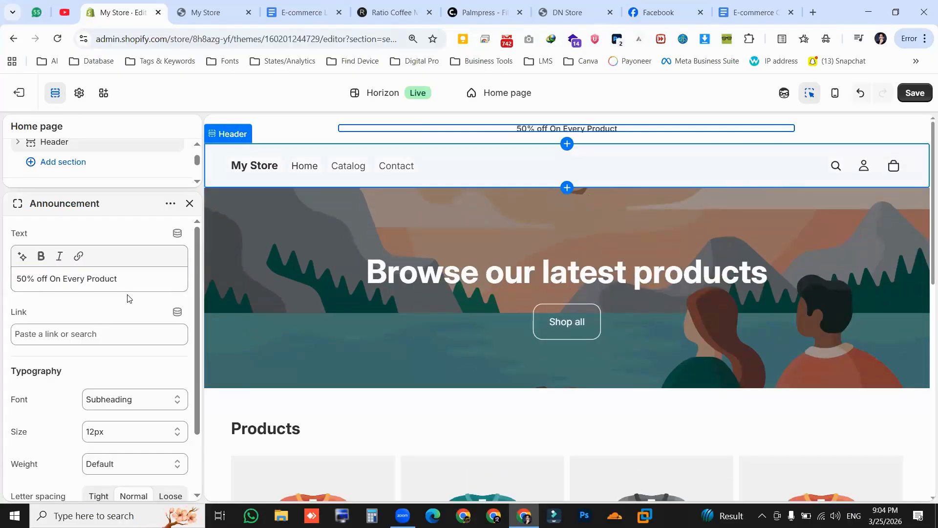
mouse_move(196, 275)
mouse_down()
mouse_move(196, 314)
mouse_move(196, 283)
mouse_up()
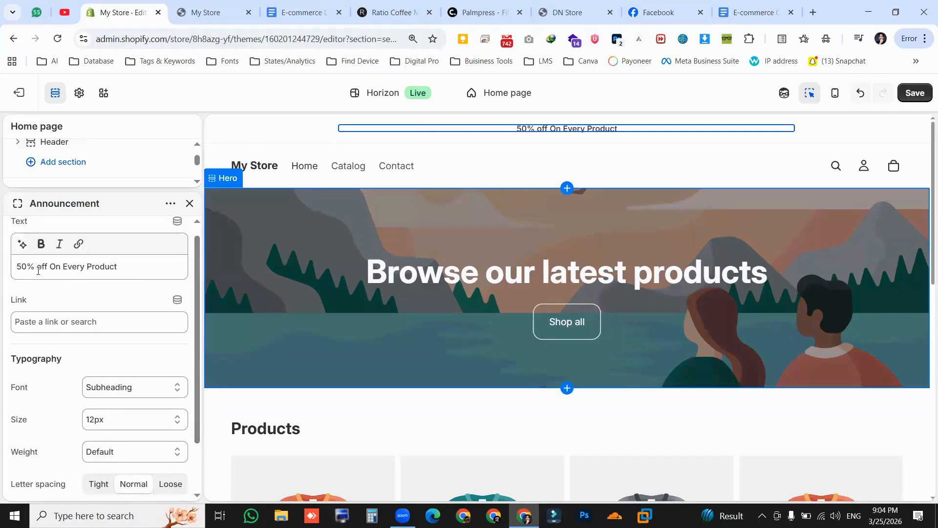
click(134, 269)
drag(138, 268, 5, 270)
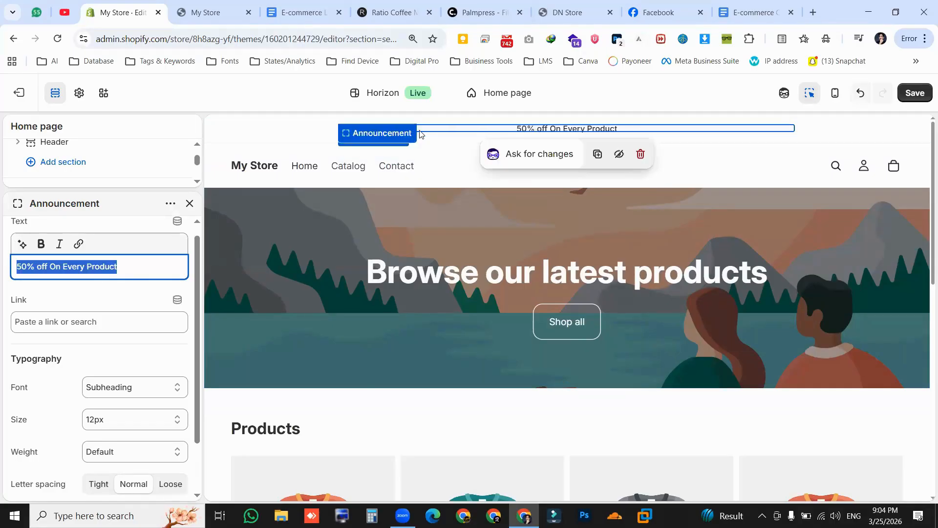
- Set the announcement's typography to the Heading font at a size of 24px
mouse_move(415, 136)
drag(11, 359, 68, 360)
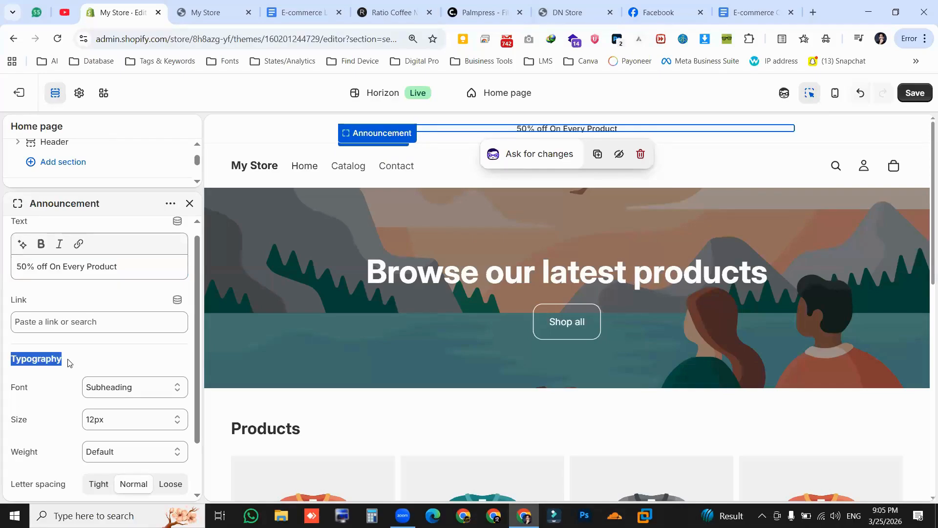
scroll(22, 340, down, 1)
double_click(15, 342)
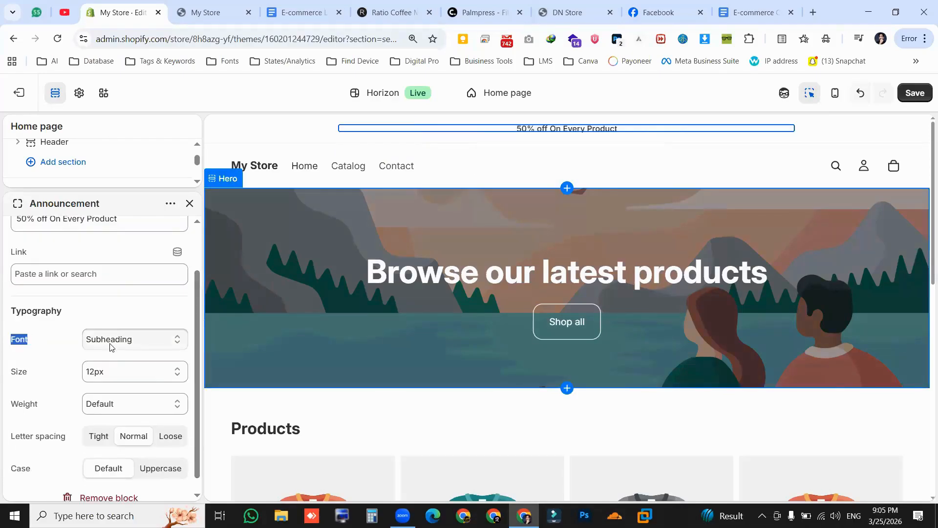
click(122, 339)
click(120, 387)
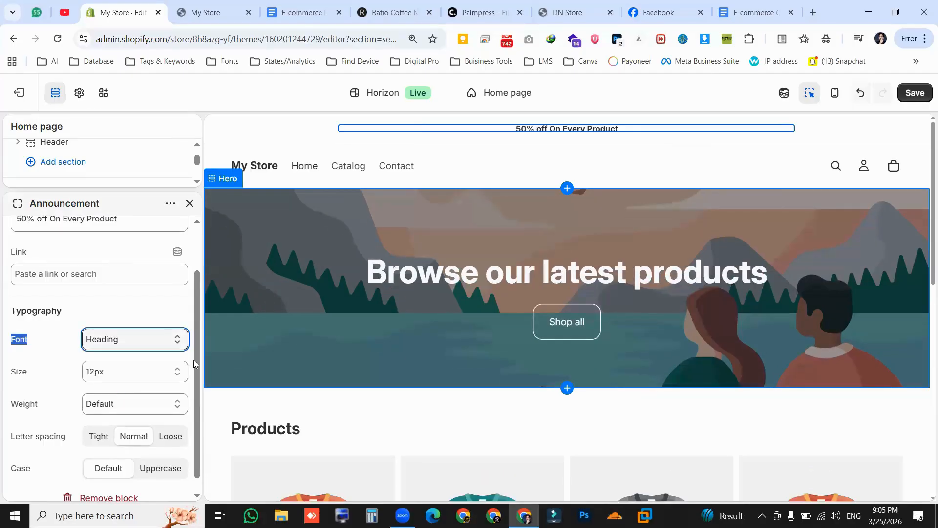
click(142, 381)
click(125, 216)
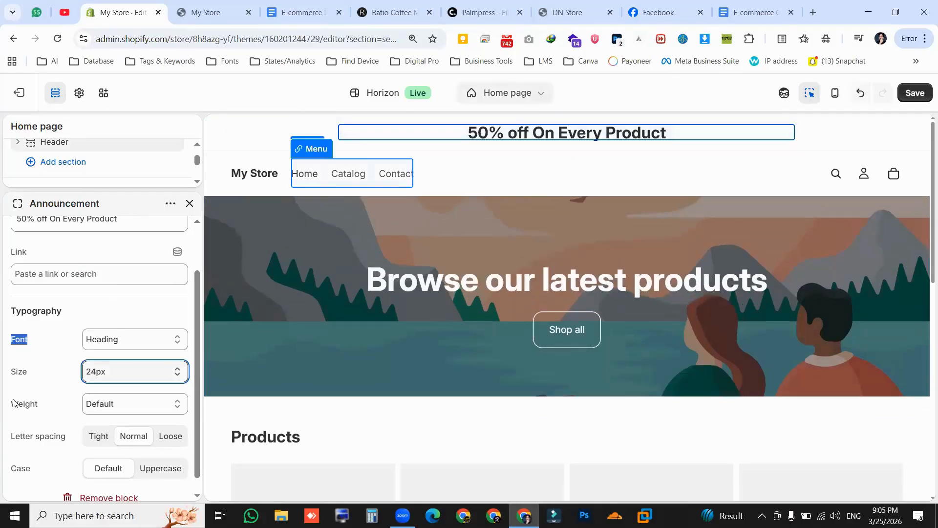
- Try the Thin weight on the announcement text, and set its weight to Bold
click(123, 402)
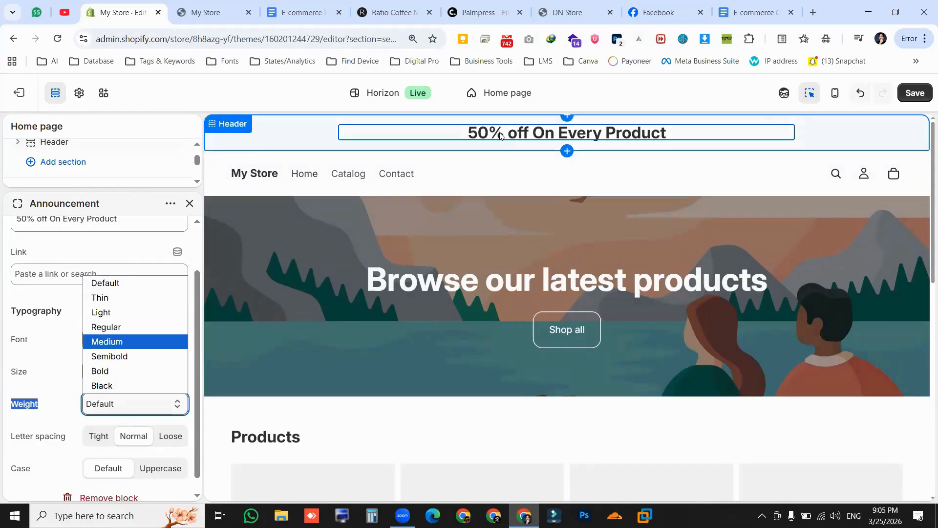
click(142, 298)
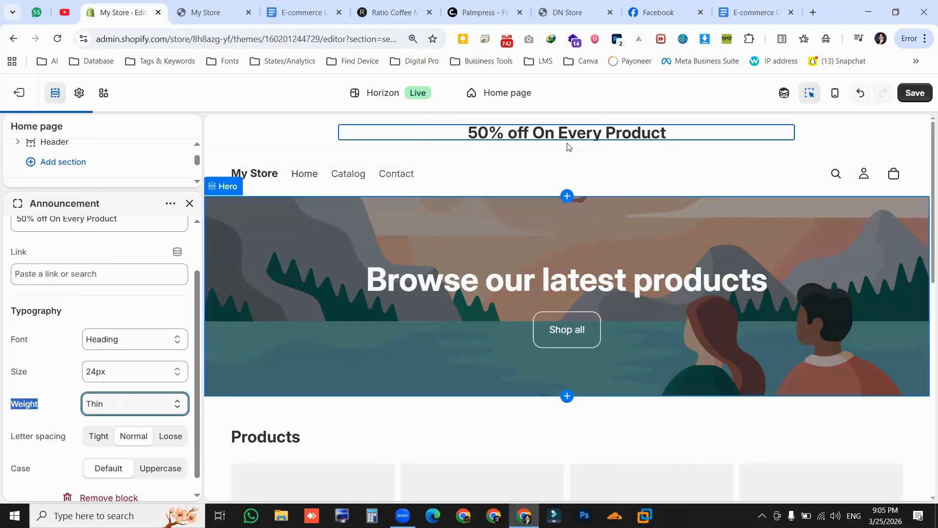
click(179, 412)
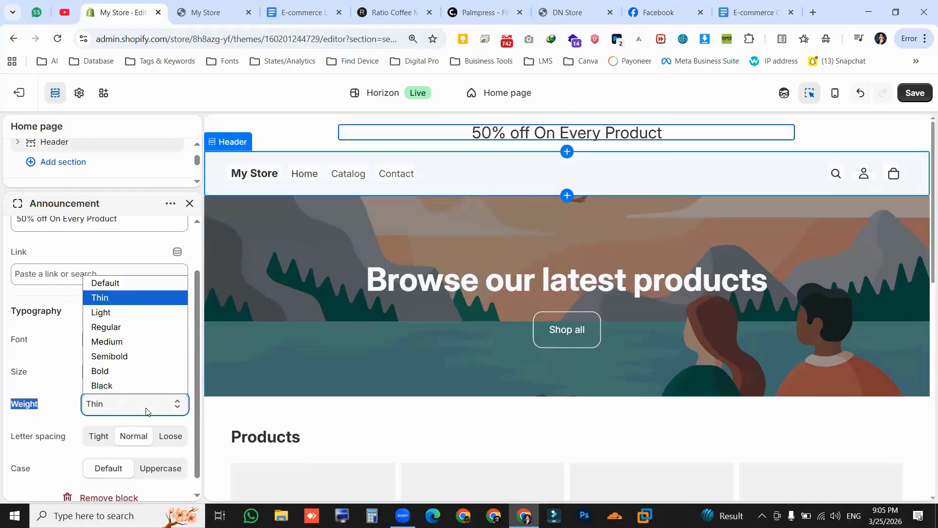
click(130, 369)
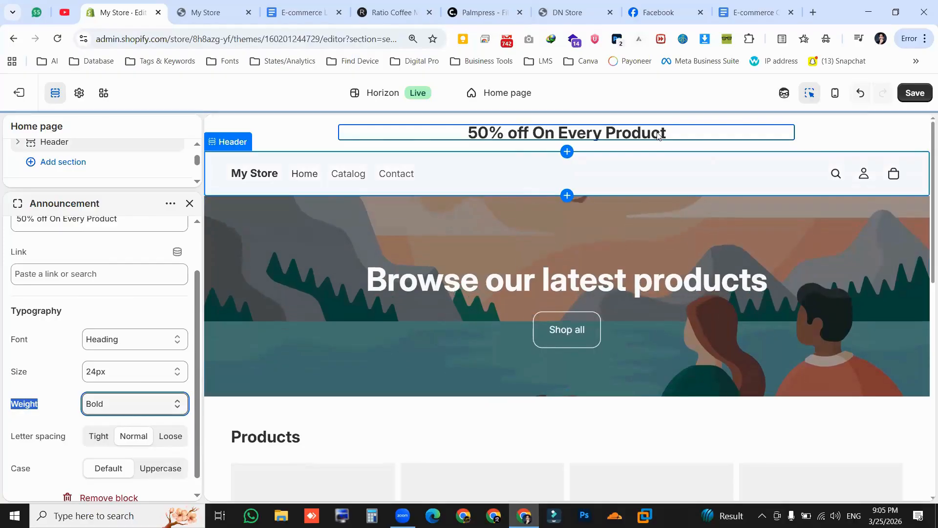
- Try the Tight and Loose letter spacing options on the announcement text and return it to Normal
scroll(39, 425, down, 1)
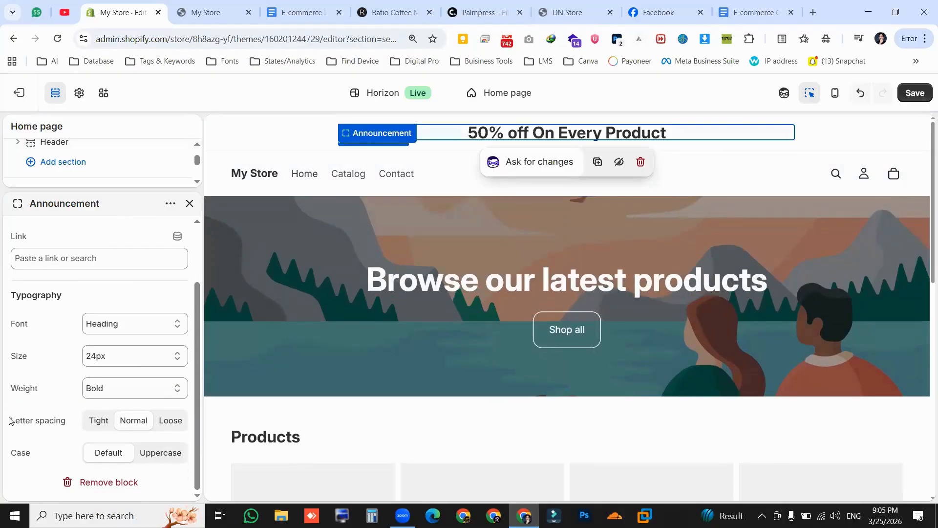
drag(11, 421, 74, 425)
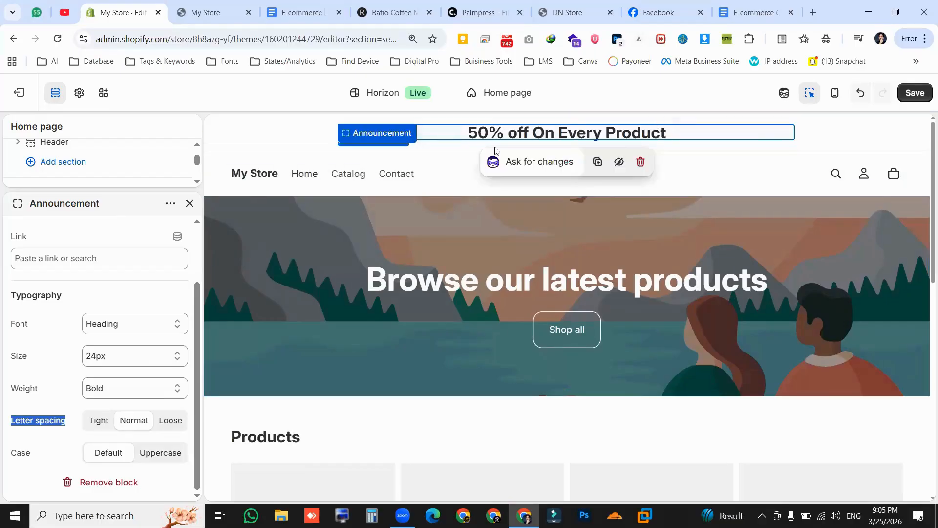
click(107, 423)
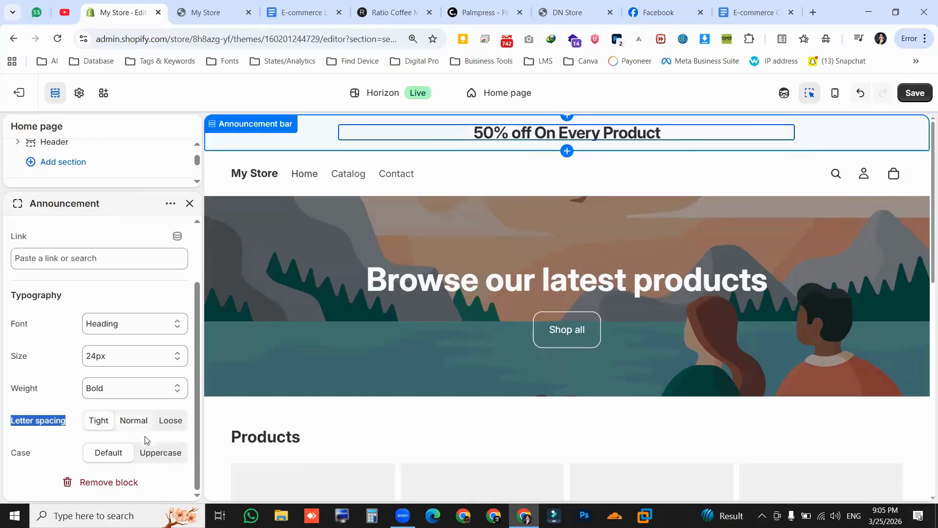
click(134, 423)
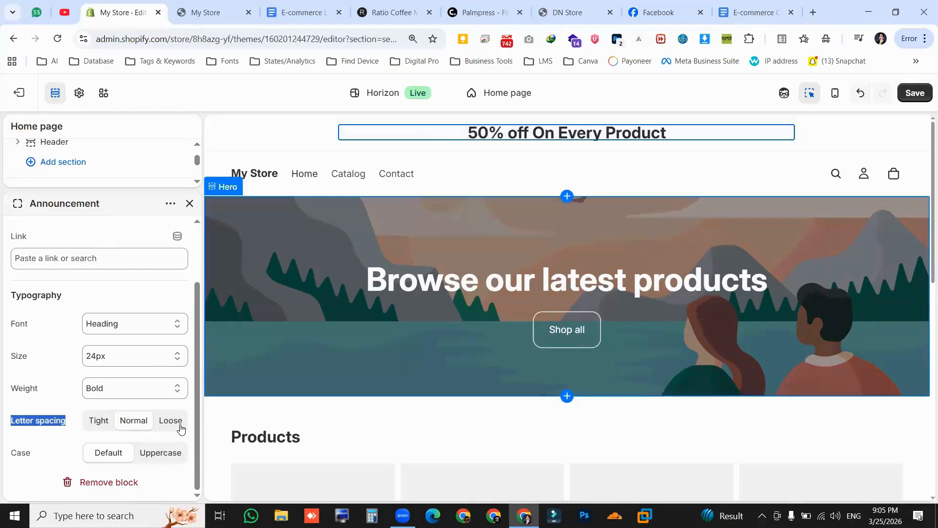
click(180, 429)
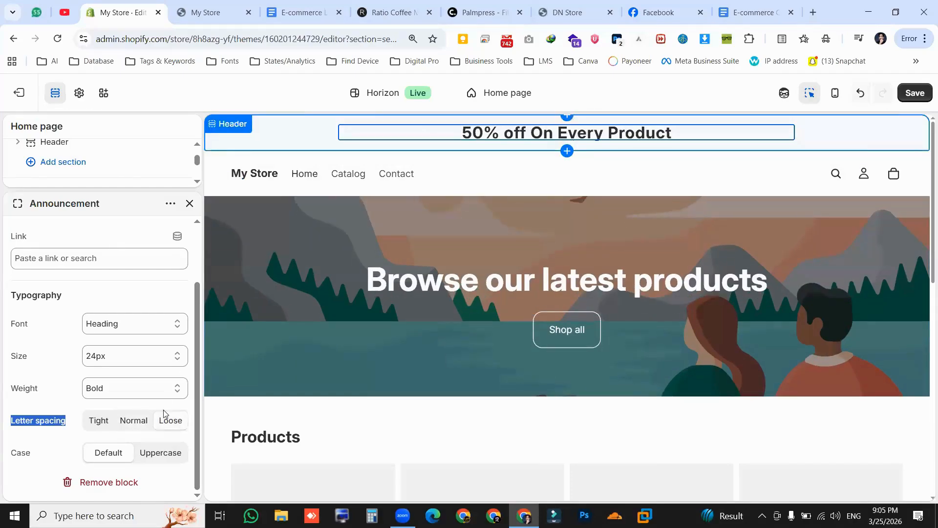
click(137, 426)
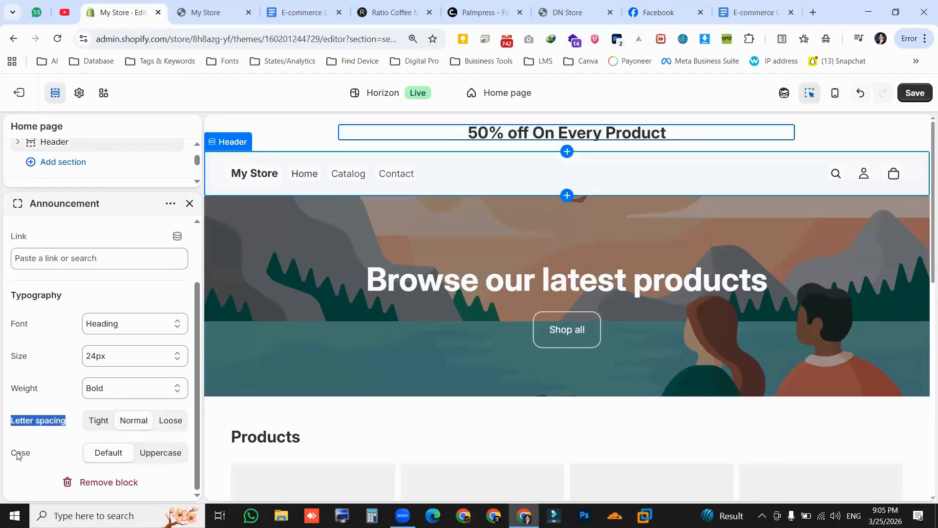
- Set the announcement text's case to Uppercase and close the block's settings
double_click(15, 454)
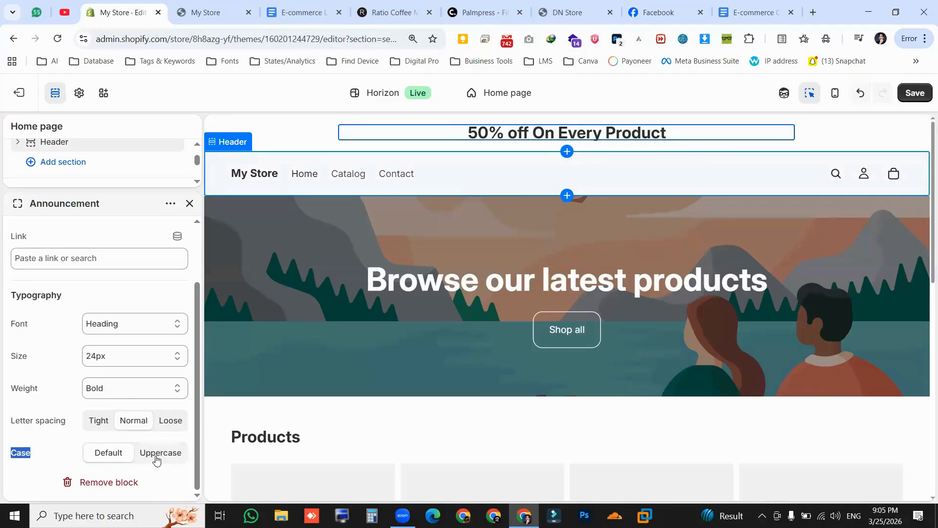
mouse_move(623, 133)
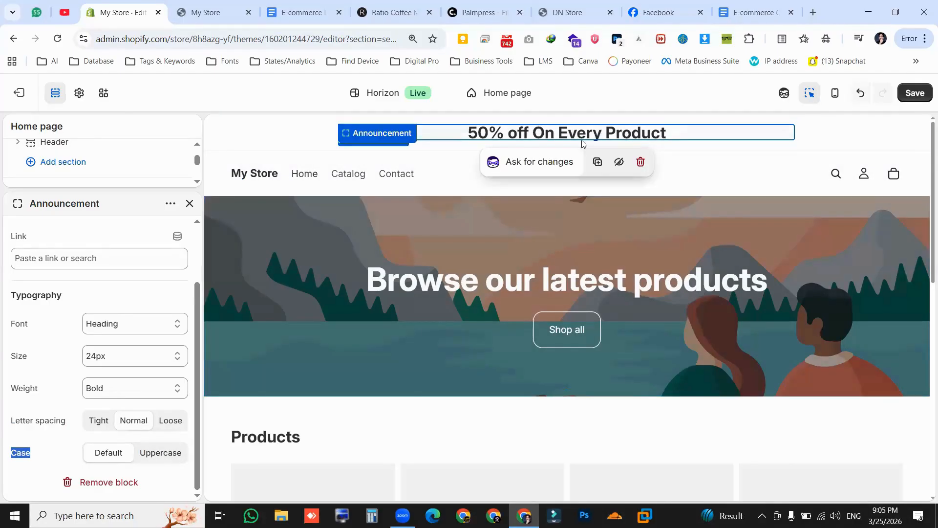
click(159, 462)
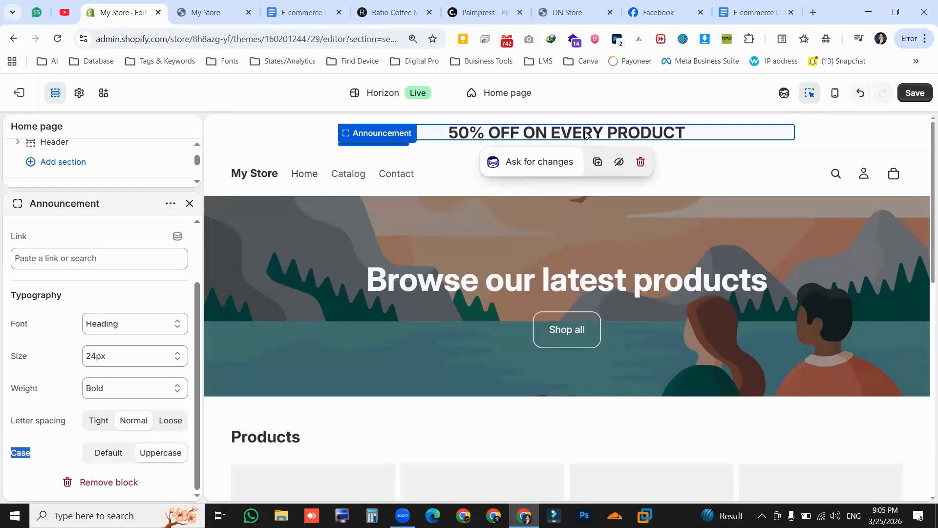
scroll(100, 292, up, 3)
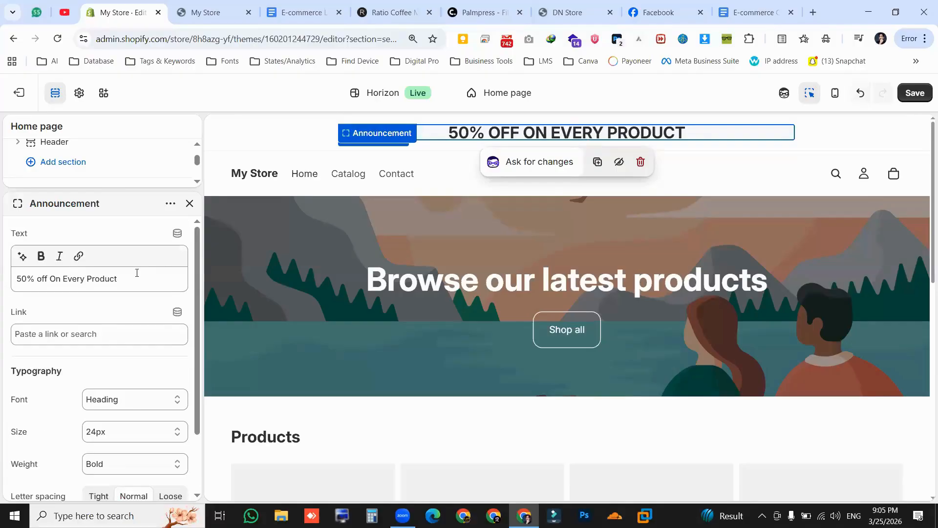
click(189, 203)
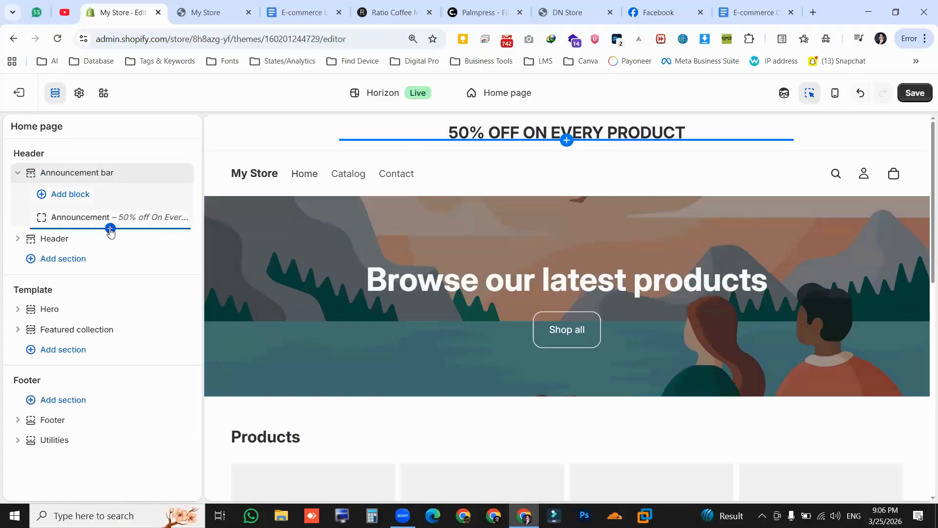
- Add a second Announcement block to the Announcement bar section
click(110, 228)
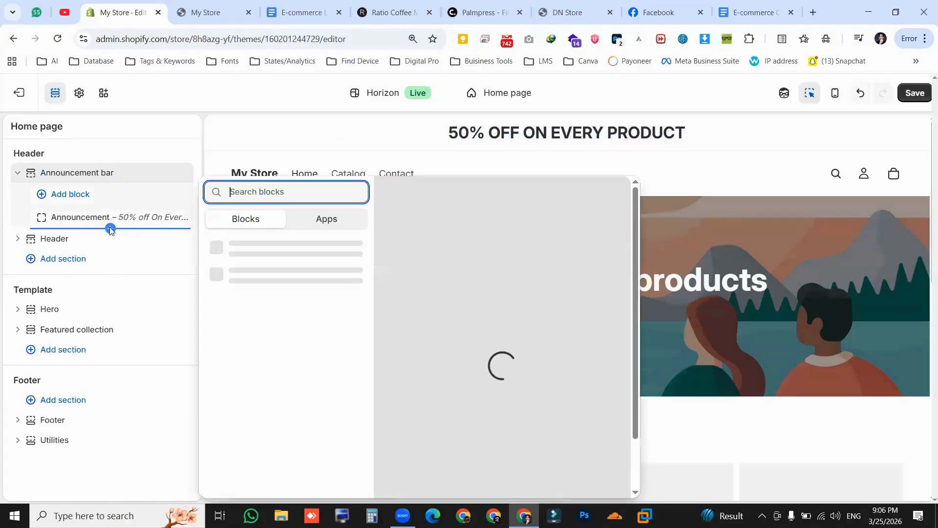
click(40, 223)
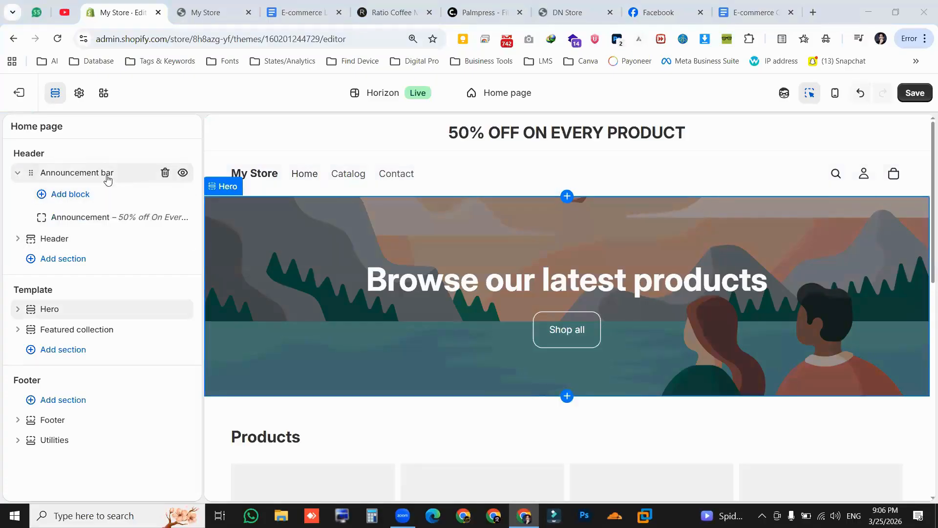
click(63, 196)
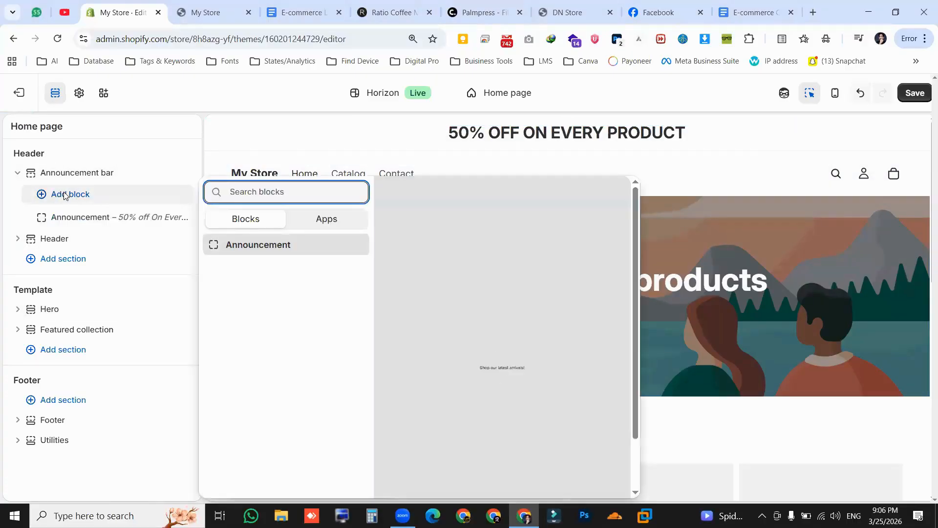
click(259, 250)
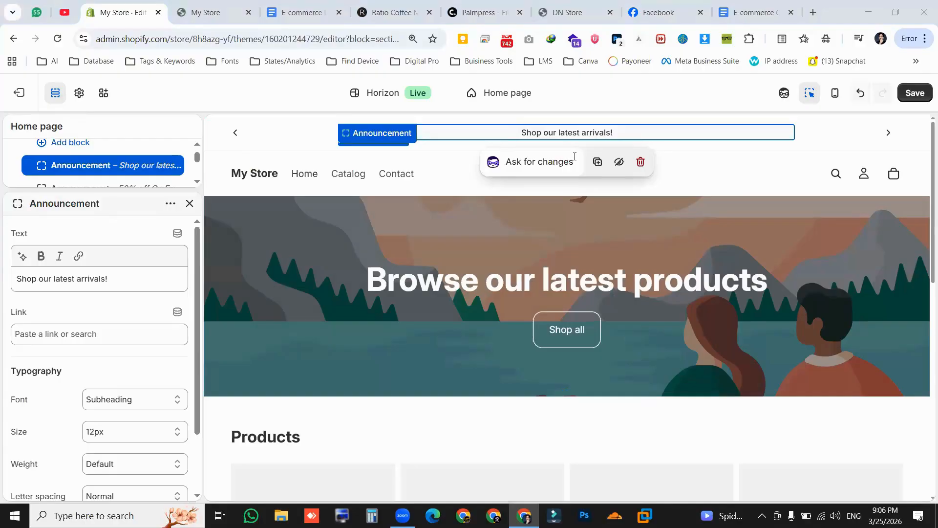
- Set the new announcement's text to "Free Shipping WorldWide" and its font size to 24px
triple_click(53, 273)
text(Free Shippin)
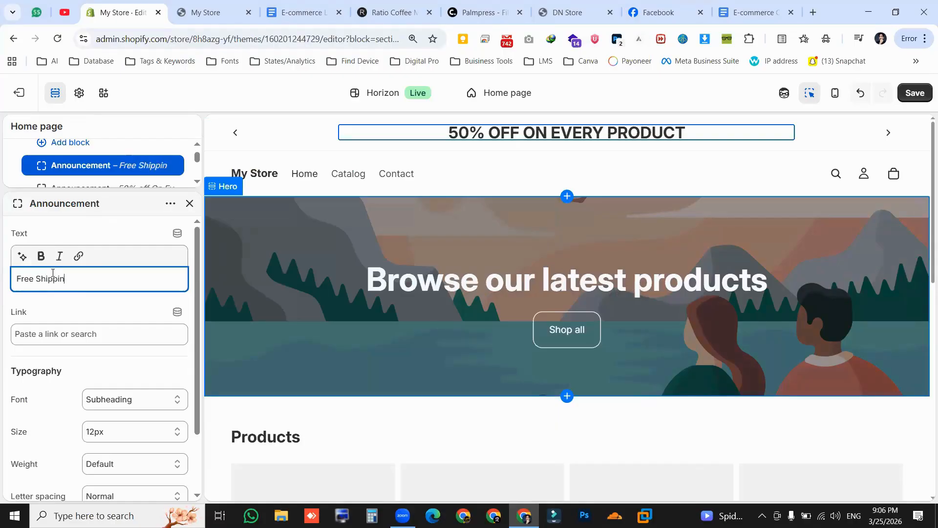
text(g WorldWide)
click(131, 436)
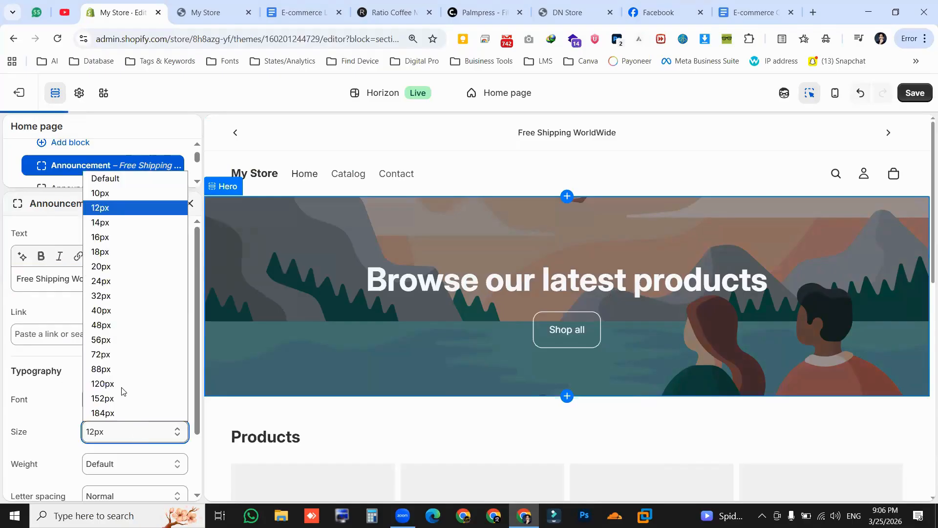
click(125, 279)
- Set the "Free Shipping WorldWide" announcement's font weight to Bold
scroll(112, 391, down, 2)
click(135, 422)
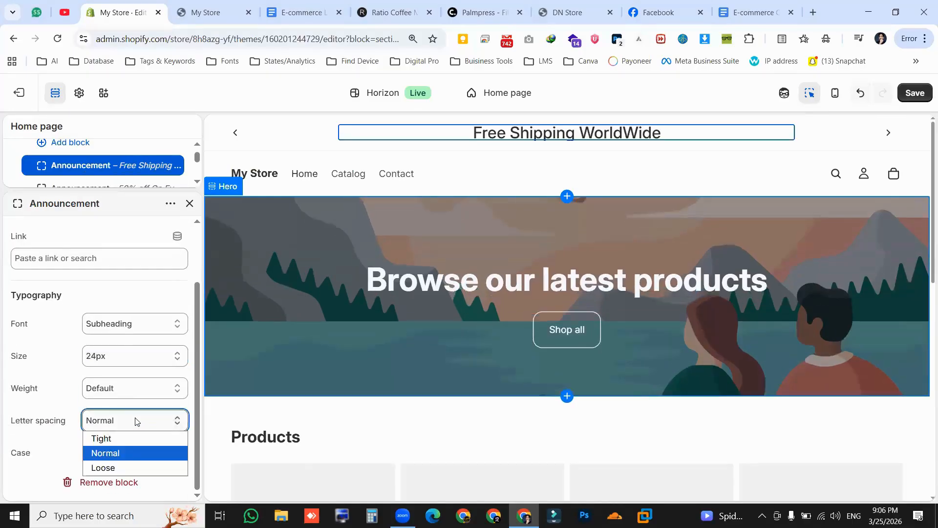
click(113, 389)
click(125, 355)
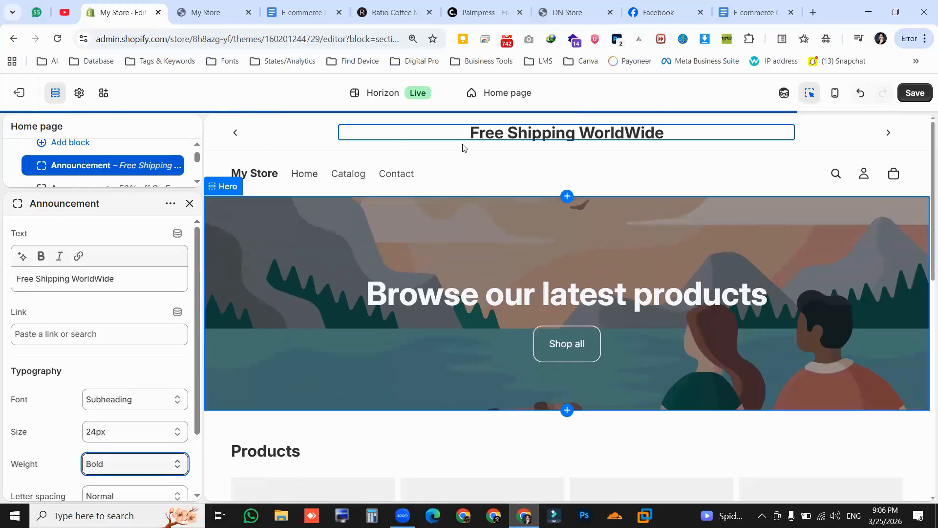
- Open the Announcement bar section's settings and cycle through its announcements in the preview
click(889, 133)
click(889, 134)
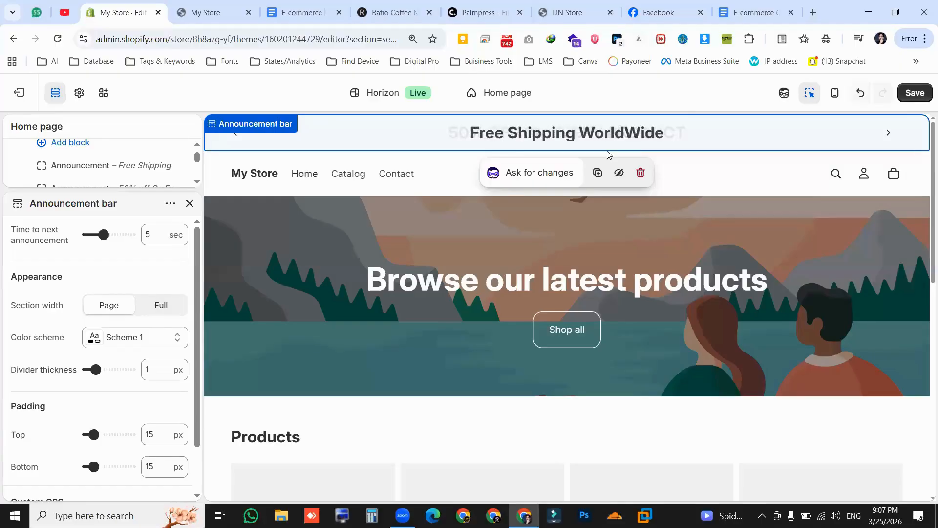
click(888, 134)
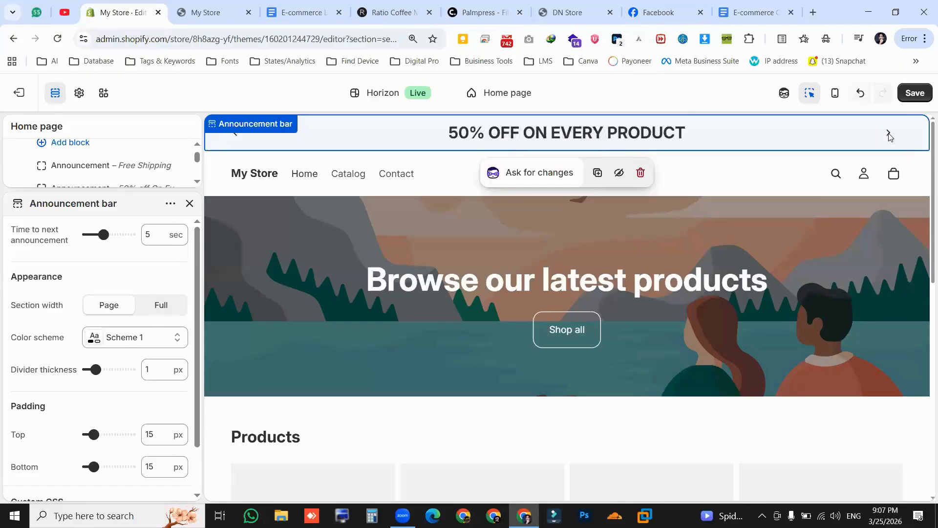
click(888, 134)
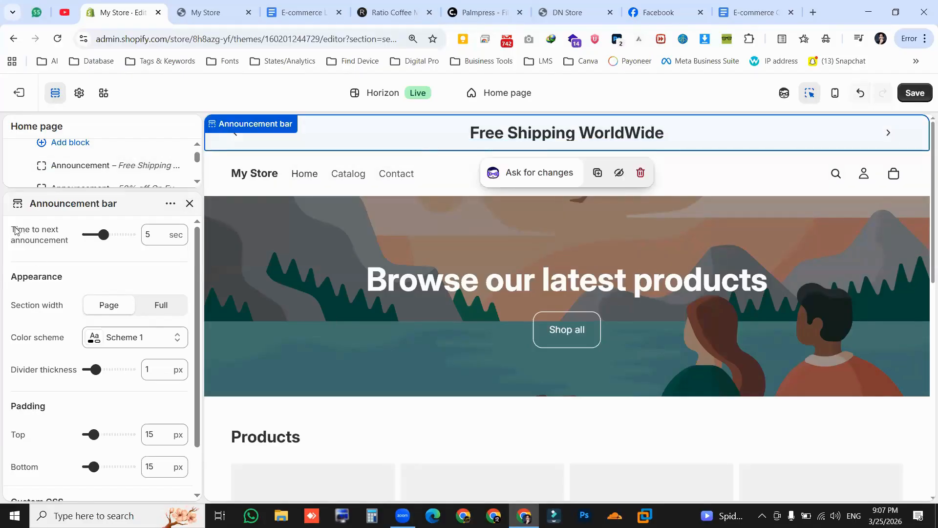
- Try 3, 10 and 2 seconds as the Announcement bar's time to next announcement
triple_click(68, 238)
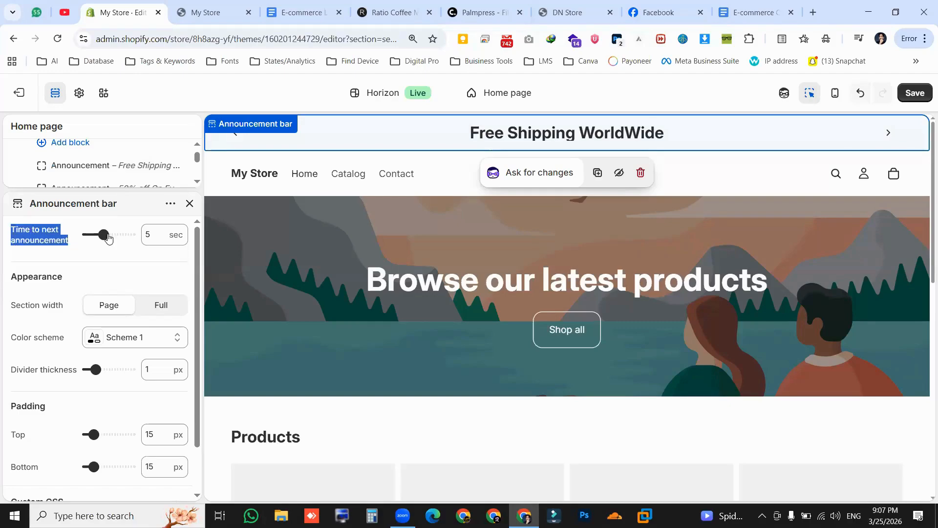
drag(103, 235, 93, 235)
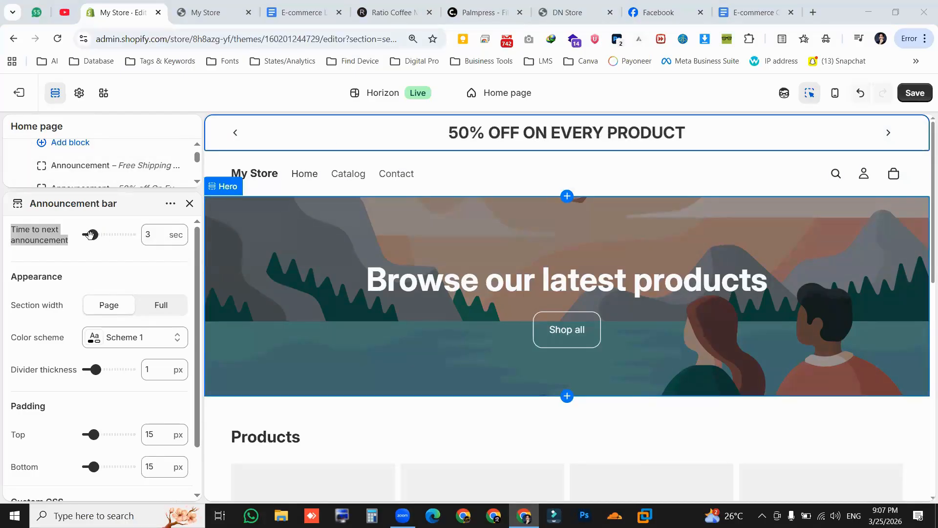
drag(96, 245, 131, 239)
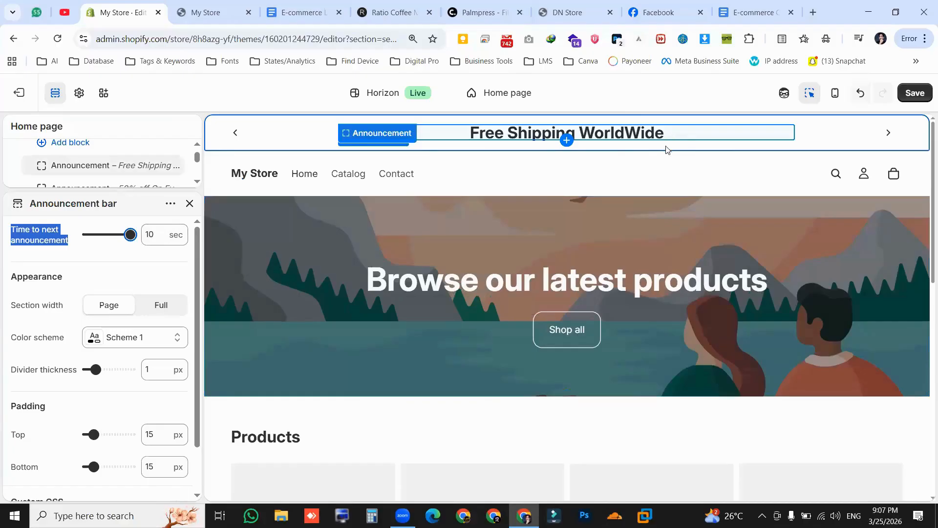
drag(130, 235, 26, 244)
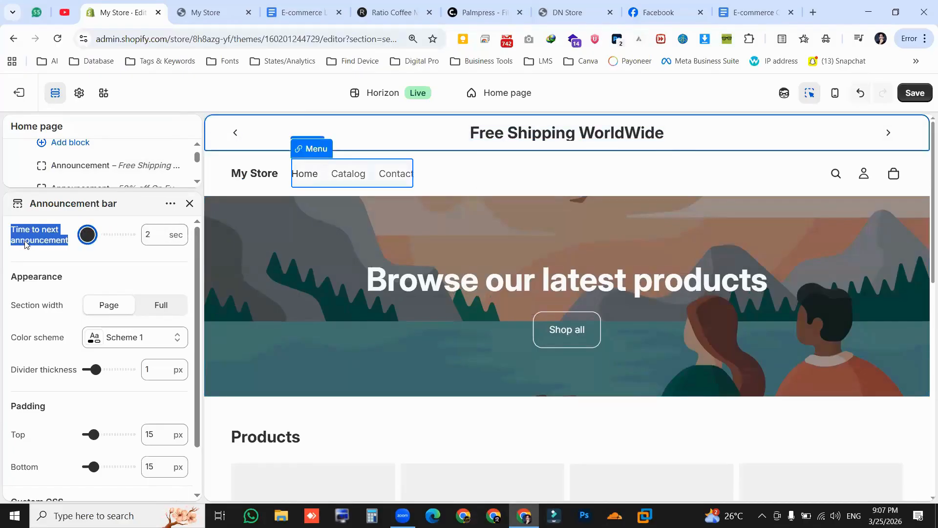
- Set the Announcement bar's time to next announcement to 3 seconds and save the changes
drag(88, 236, 93, 236)
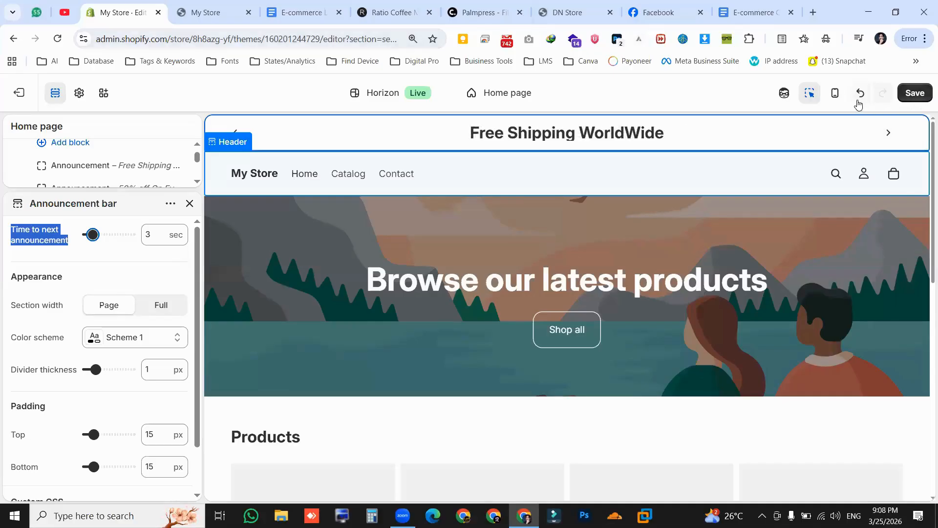
click(915, 93)
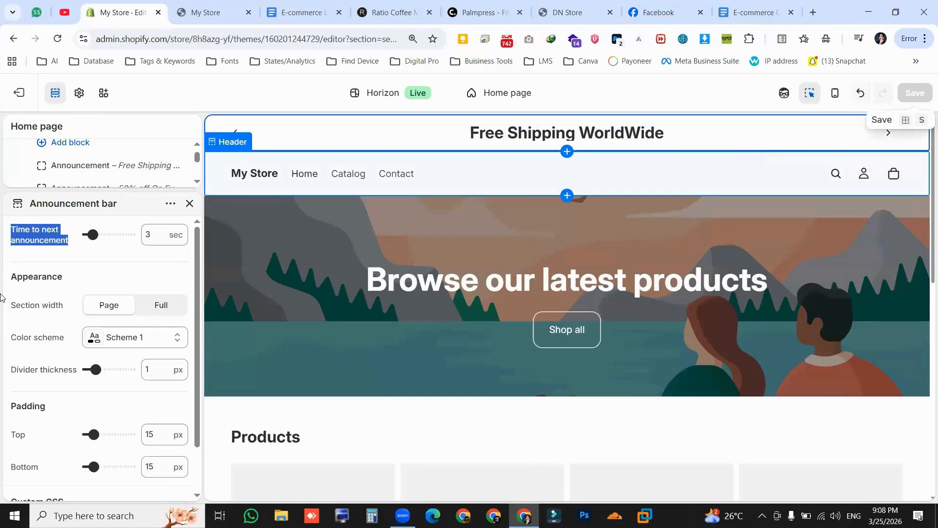
- Try the Full section width on the Announcement bar and return it to Page
drag(7, 277, 94, 282)
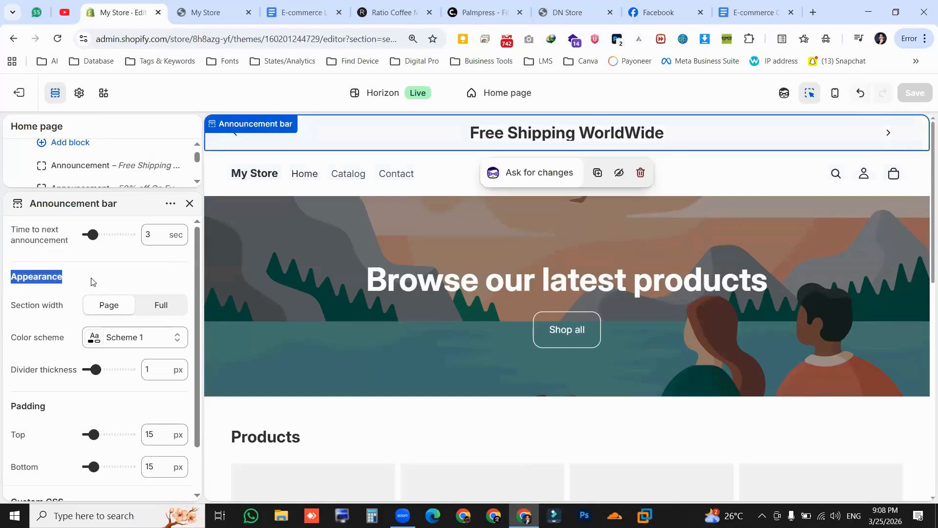
click(80, 303)
triple_click(37, 308)
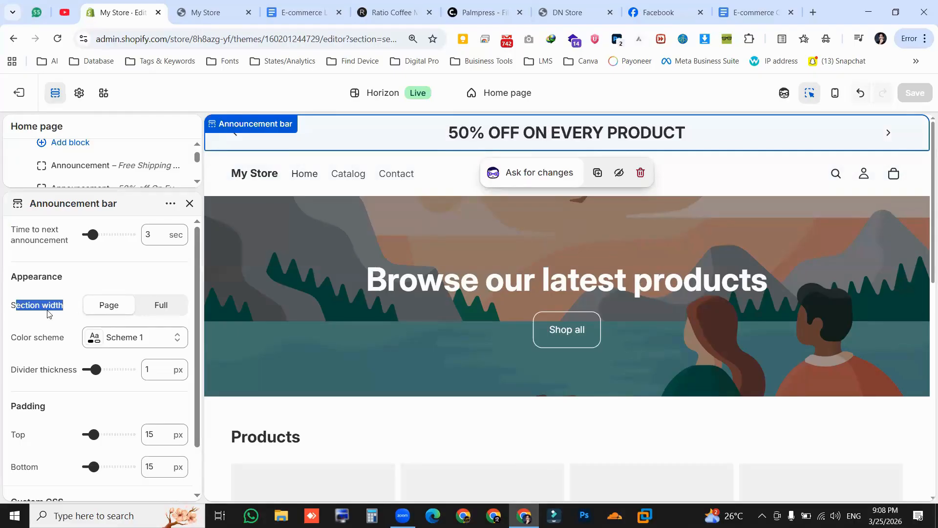
click(74, 313)
click(171, 311)
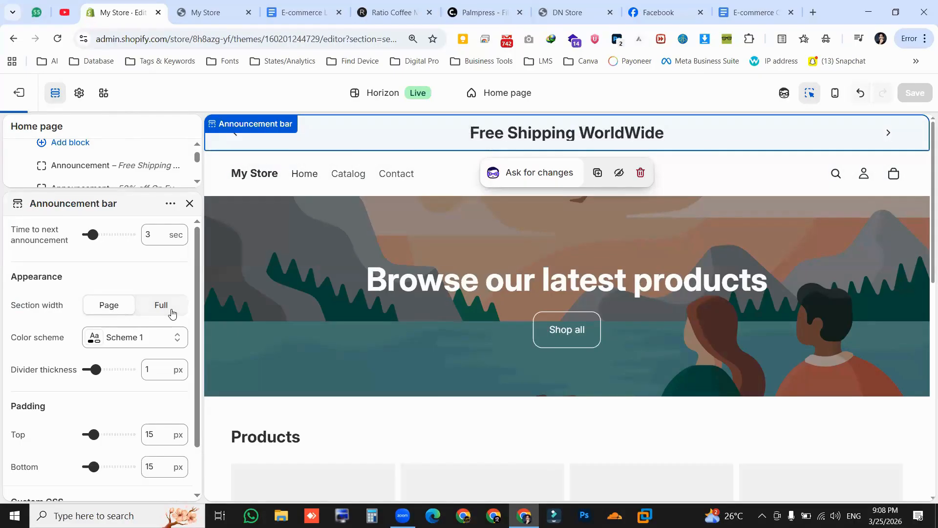
click(110, 306)
- Set the Announcement bar's color scheme to Scheme 5
drag(13, 338, 59, 342)
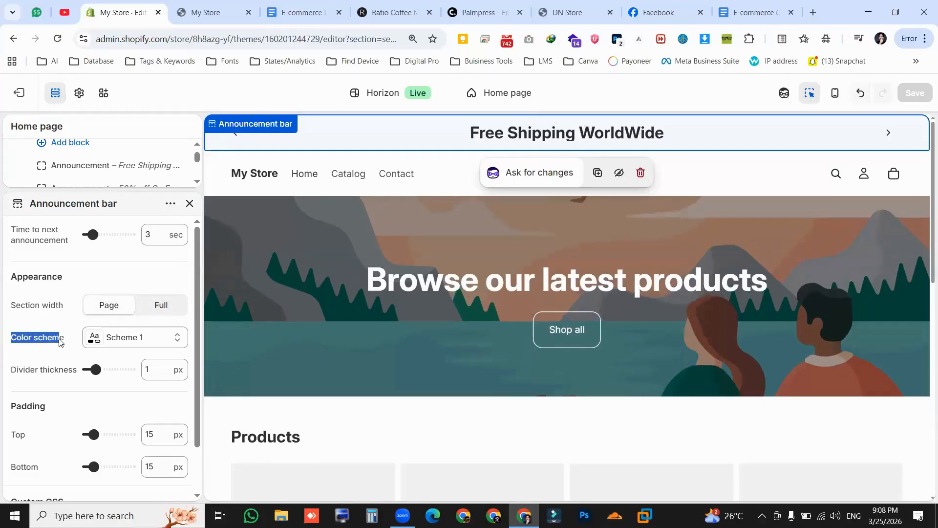
click(146, 336)
scroll(186, 234, down, 1)
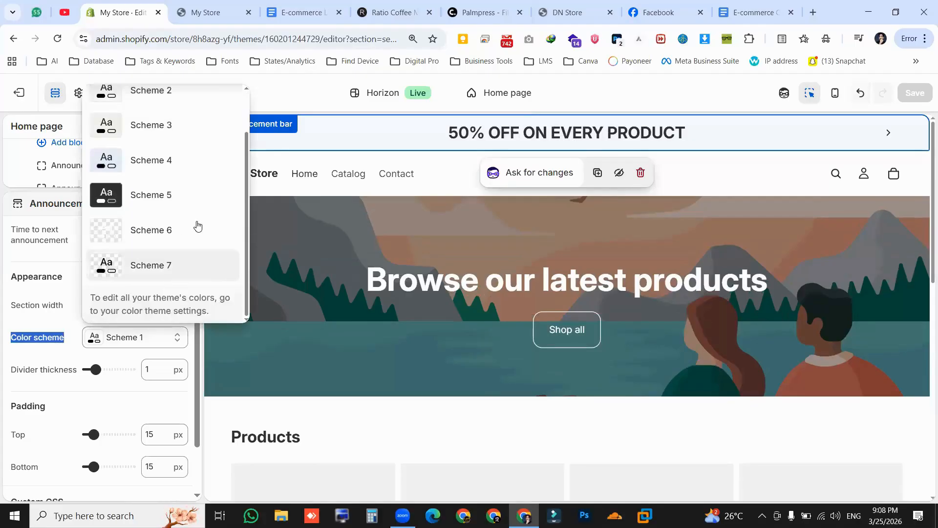
scroll(159, 100, up, 1)
click(151, 246)
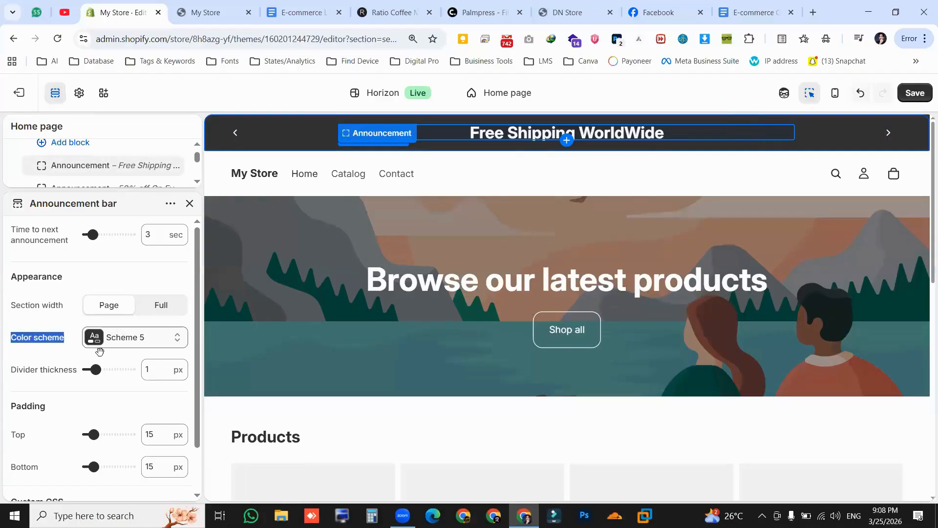
- Try a top padding of 42 px and a bottom padding of 48 px on the Announcement bar
scroll(99, 350, down, 1)
double_click(42, 350)
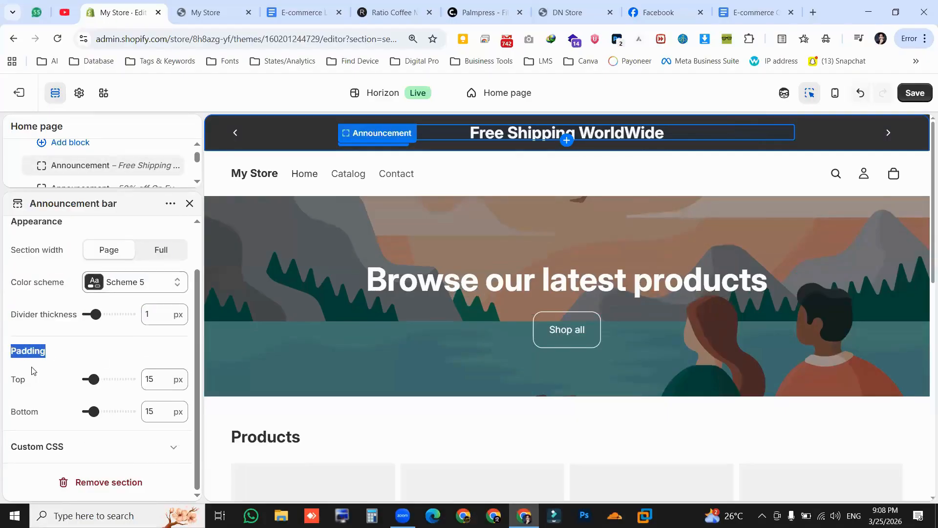
drag(24, 381, 7, 414)
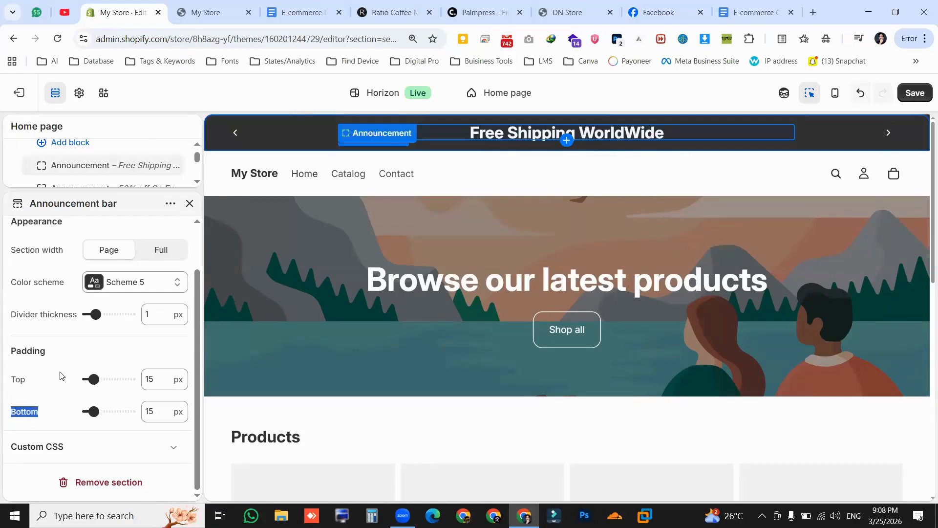
drag(95, 379, 106, 379)
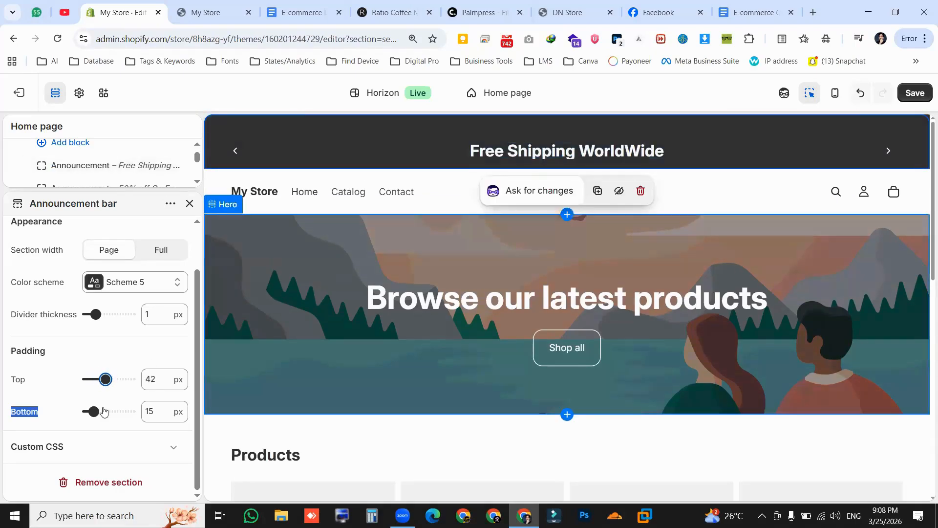
drag(100, 411, 109, 411)
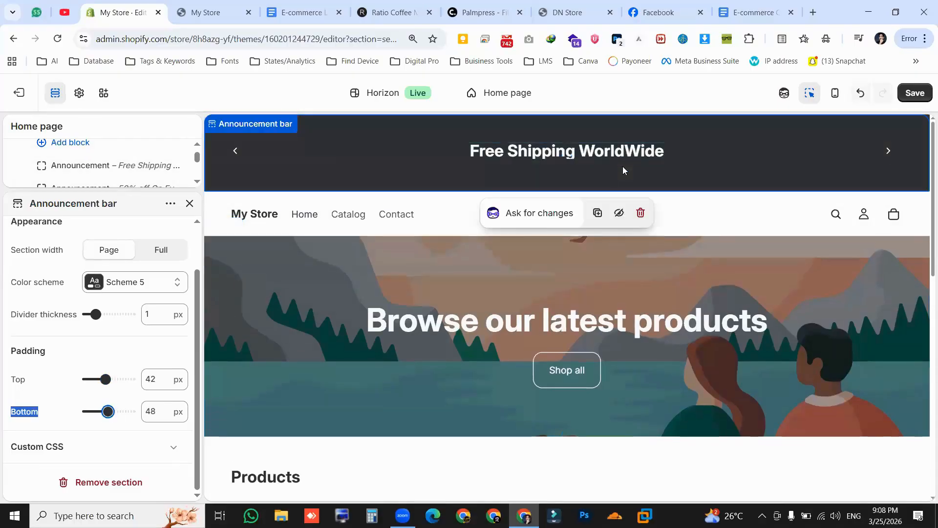
- Set the Announcement bar's top and bottom padding to 15 px, and save and close the section's settings
double_click(154, 381)
text(15)
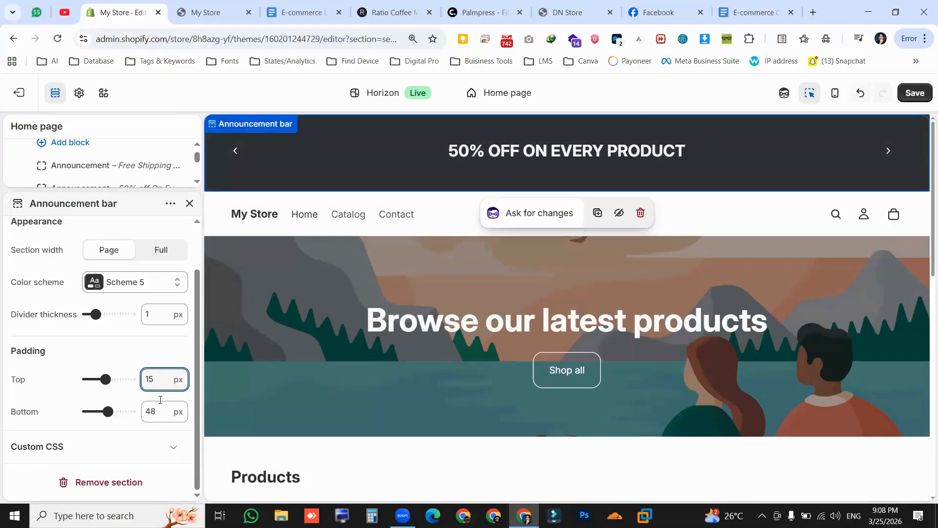
double_click(150, 410)
text(15)
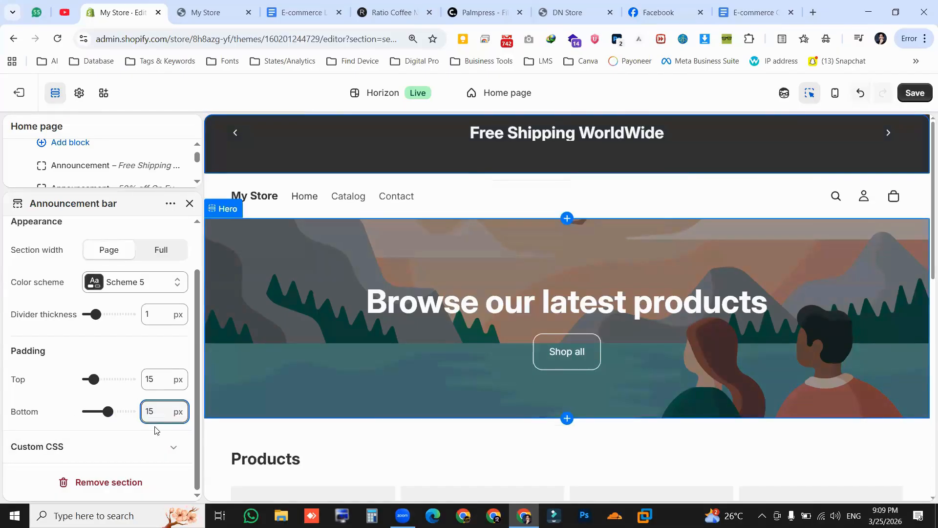
click(914, 92)
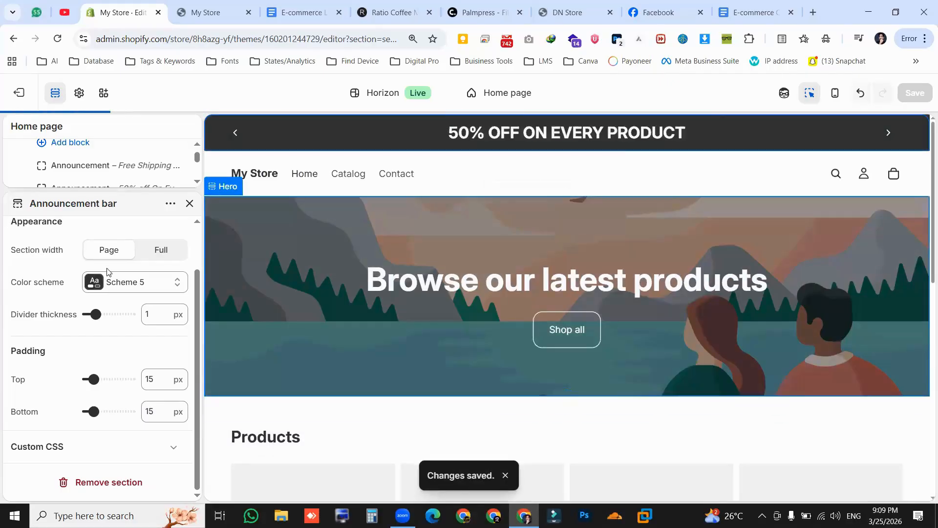
click(190, 203)
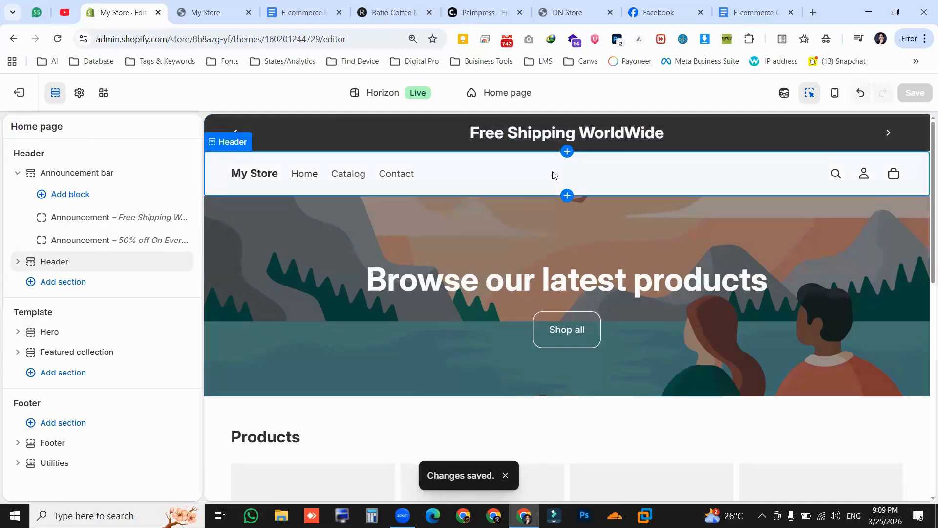
- Examine the header menus of the Ratio Coffee, Corkcicle and DN Store websites, and return to the Shopify theme editor
click(390, 12)
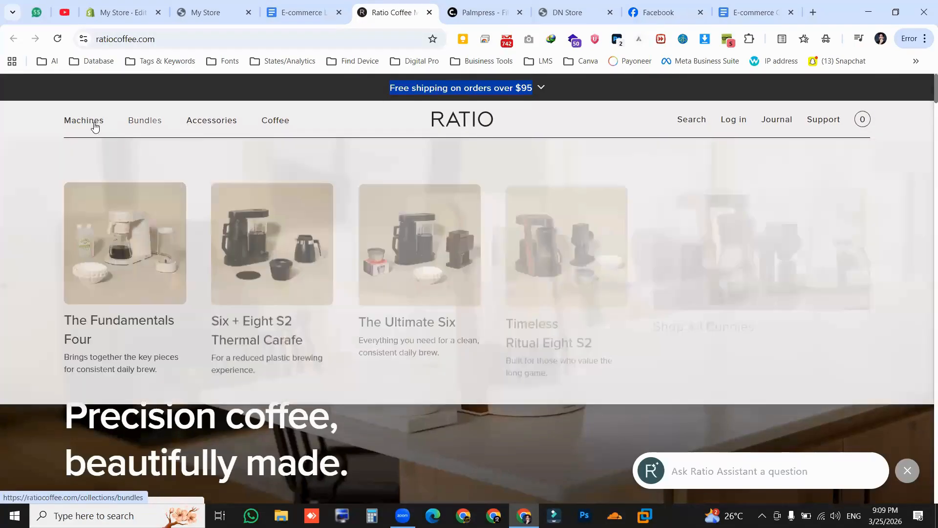
mouse_move(248, 127)
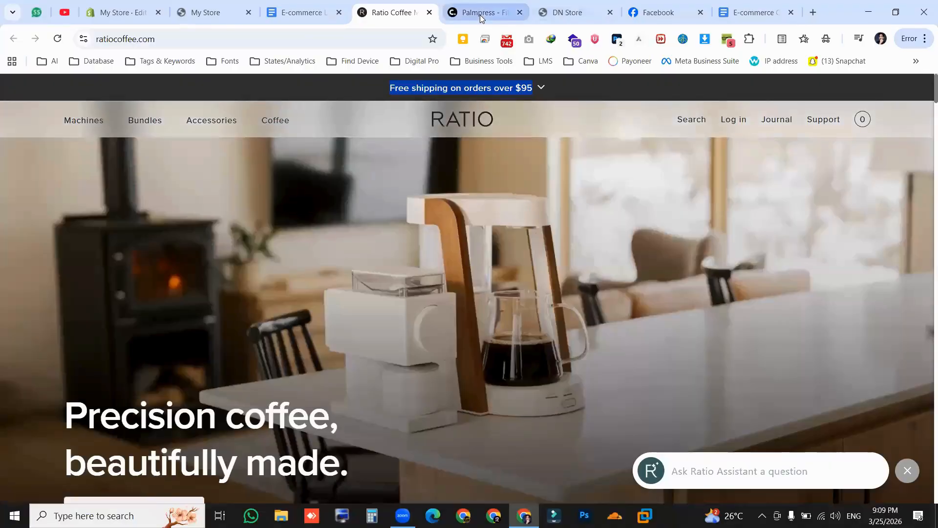
key(ctrl+Tab)
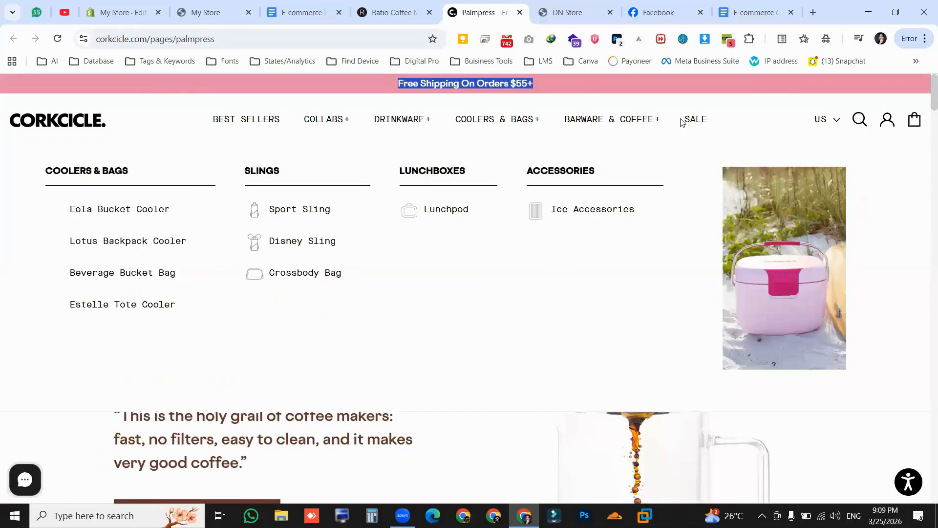
mouse_move(616, 123)
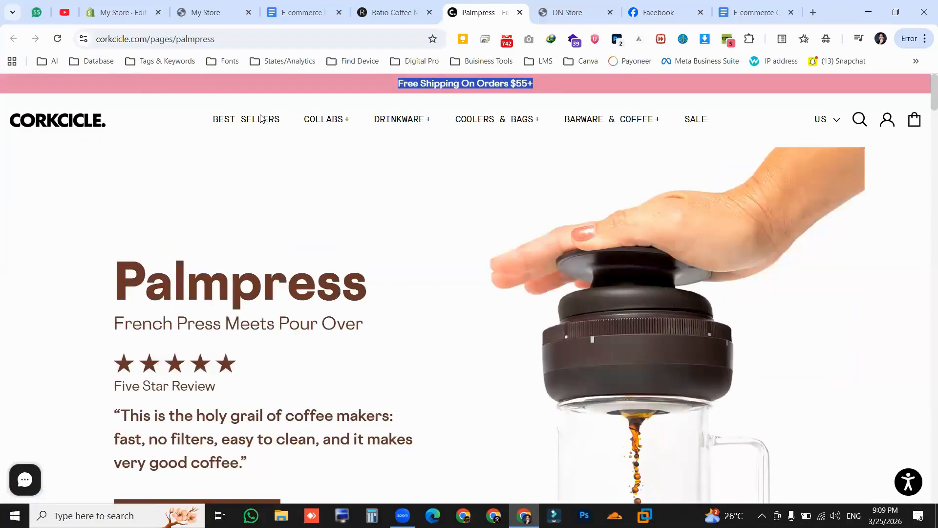
click(566, 13)
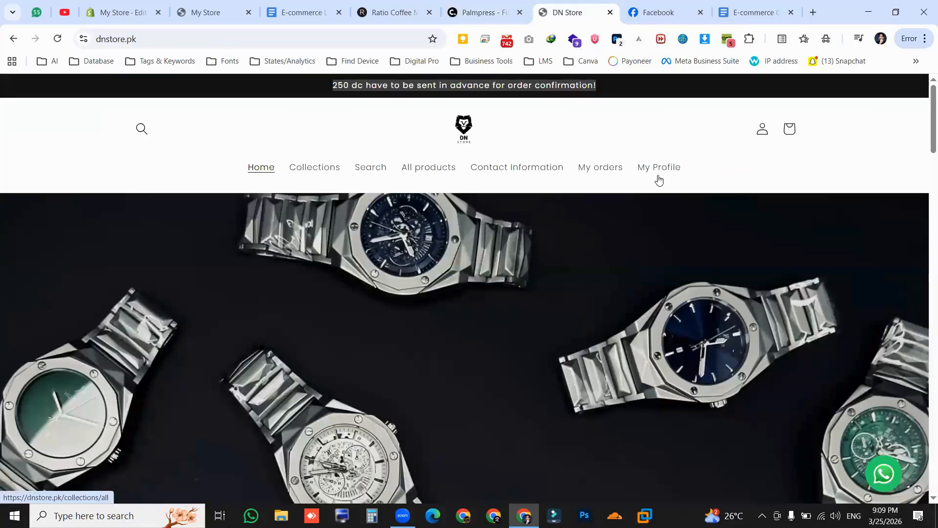
click(301, 7)
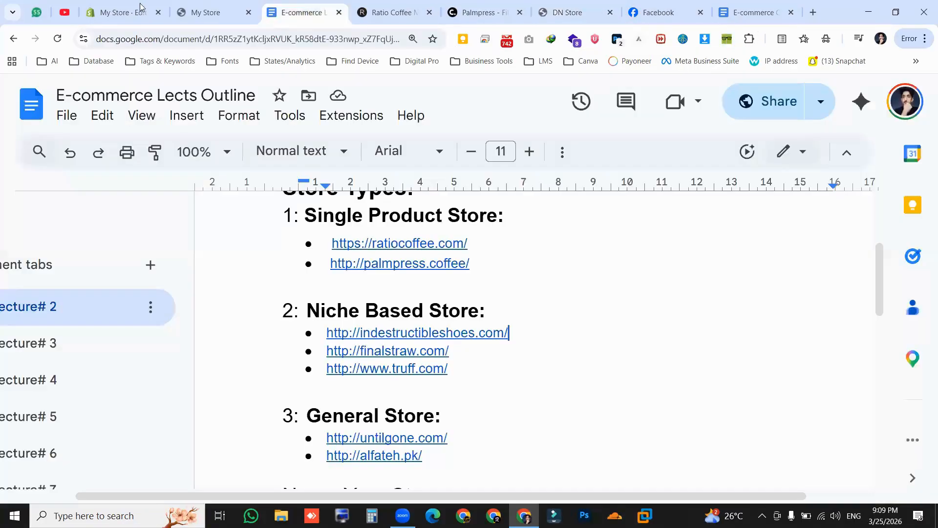
key(ctrl+shift+Tab)
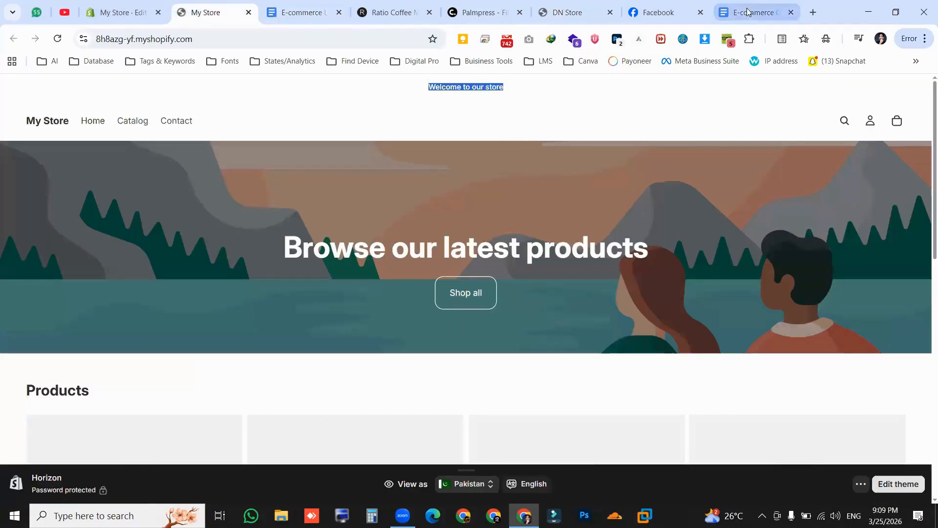
key(ctrl+shift+Tab)
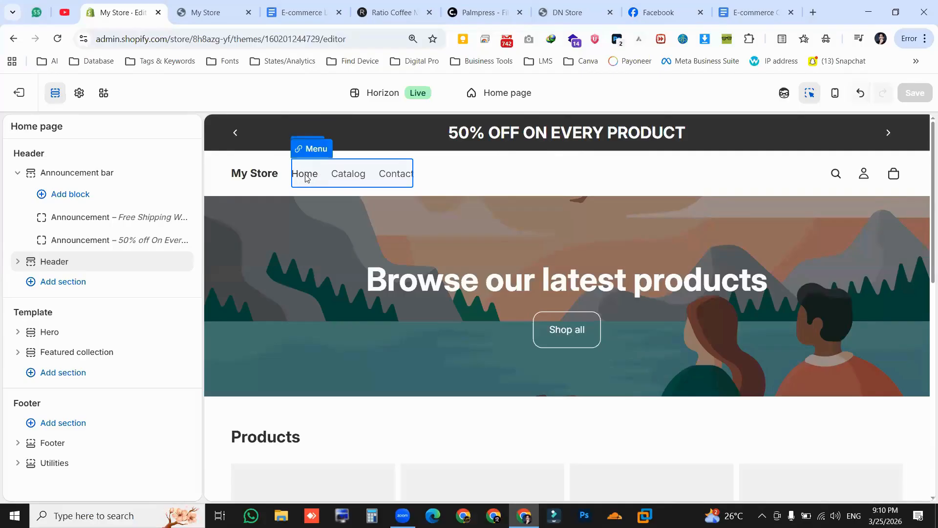
- Review the home page preview, reload the live storefront to check the announcement bar there, and return to the theme editor
scroll(704, 223, down, 10)
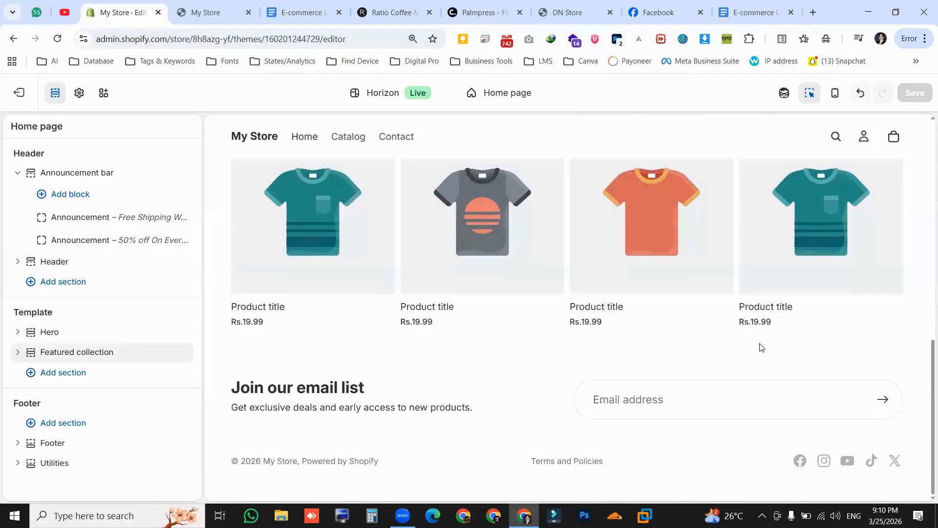
scroll(760, 350, up, 10)
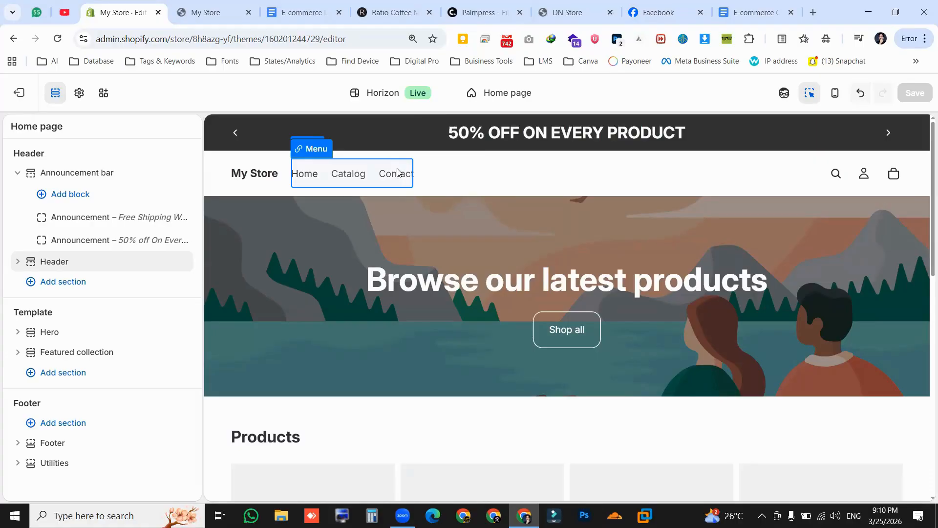
click(396, 101)
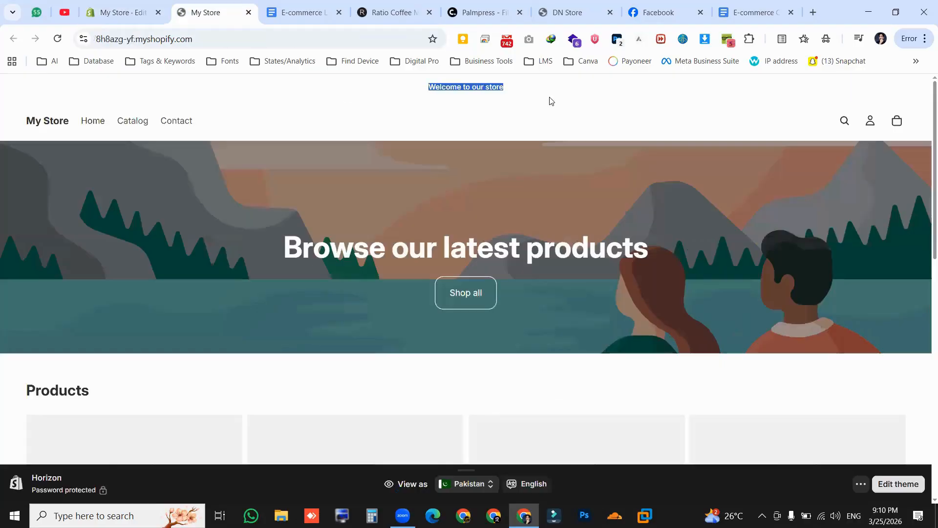
click(57, 39)
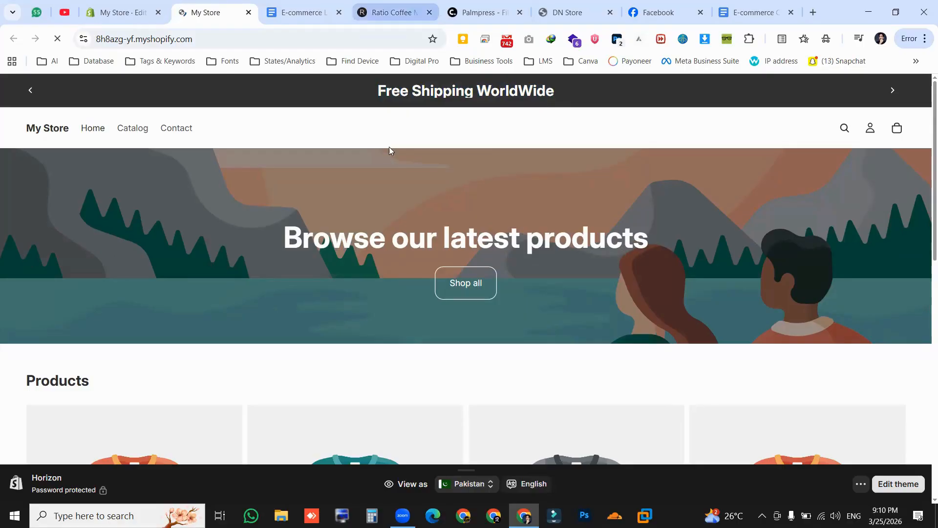
scroll(371, 154, down, 6)
scroll(342, 195, up, 8)
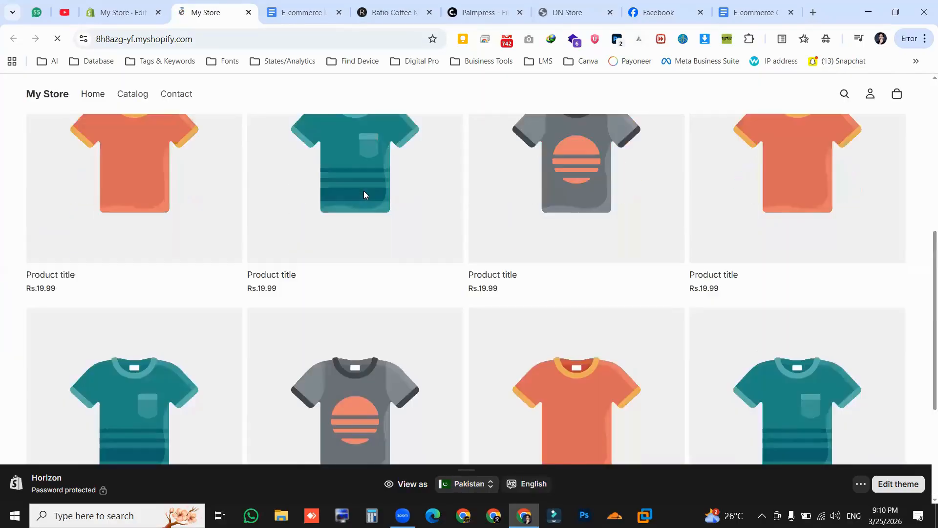
scroll(373, 193, down, 5)
scroll(292, 137, up, 5)
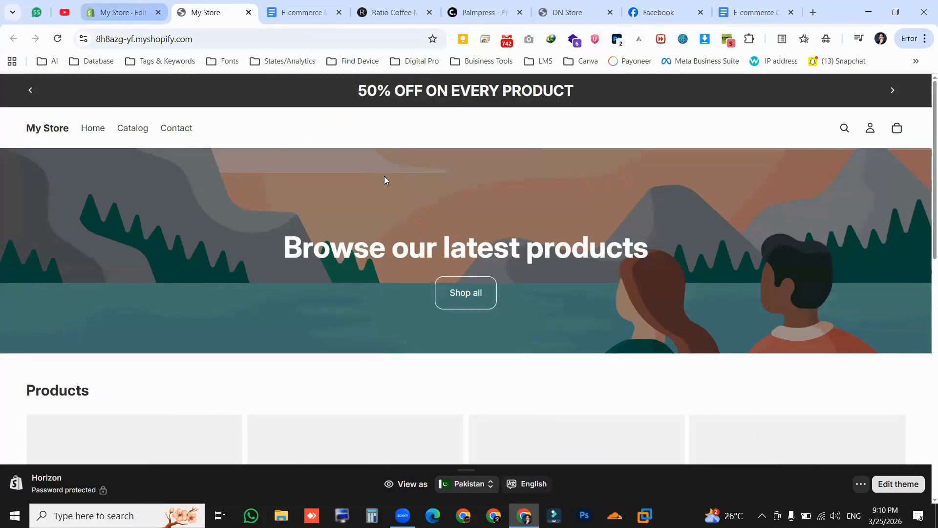
key(ctrl+shift+Tab)
- Open the theme settings for the header's logo and find the default logo and inverse logo options
click(248, 176)
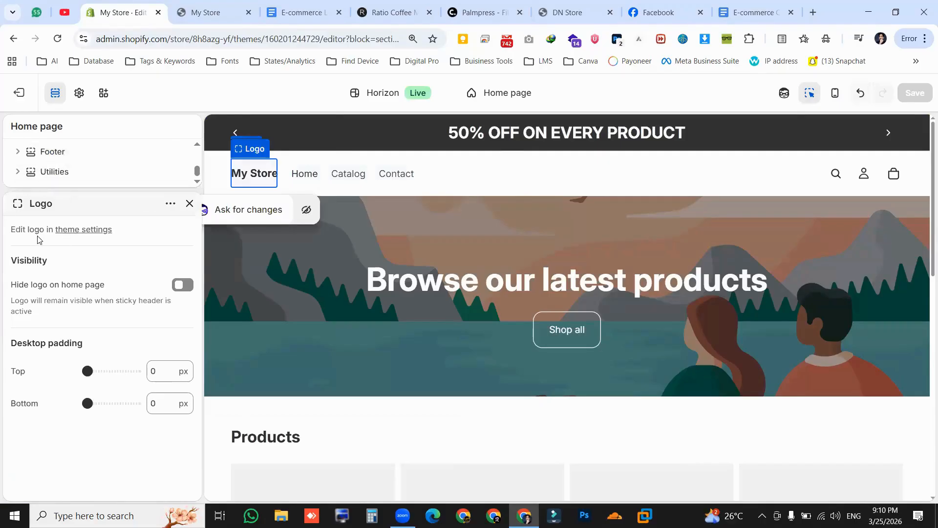
triple_click(100, 238)
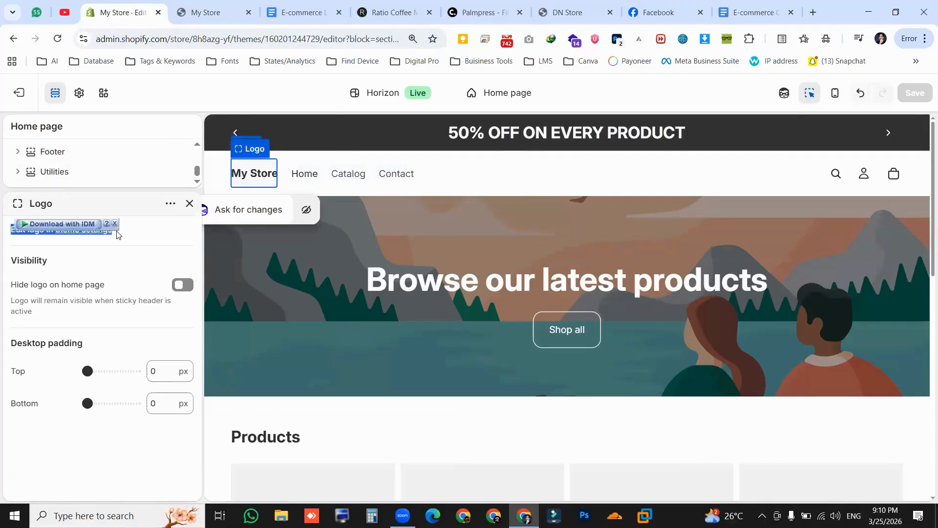
click(97, 238)
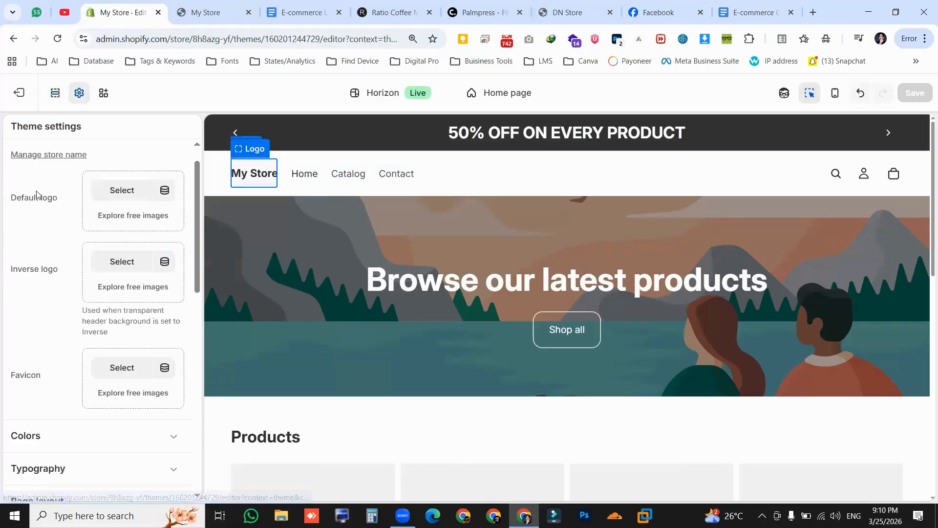
drag(11, 200, 57, 203)
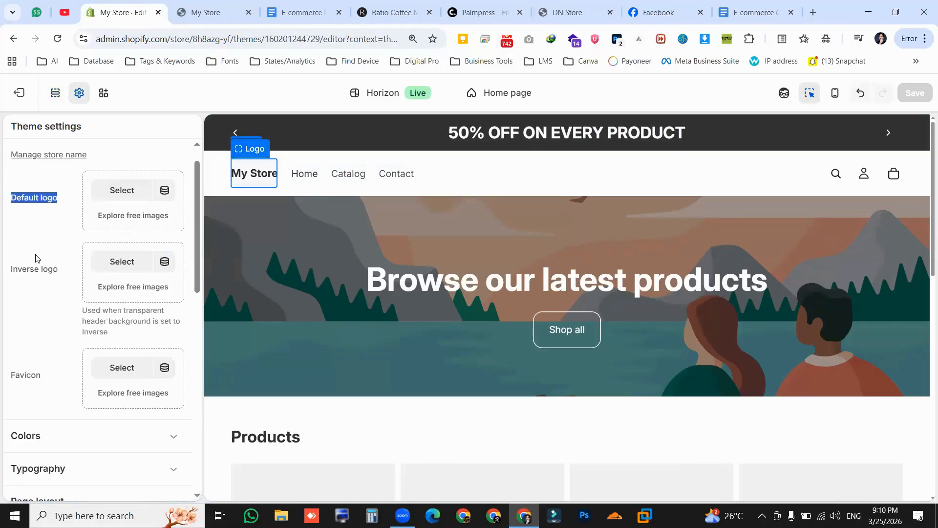
drag(12, 270, 46, 272)
- Upload pixelcut-export__1_-removebg-preview from the Downloads > Shopify folder as the default logo
click(46, 271)
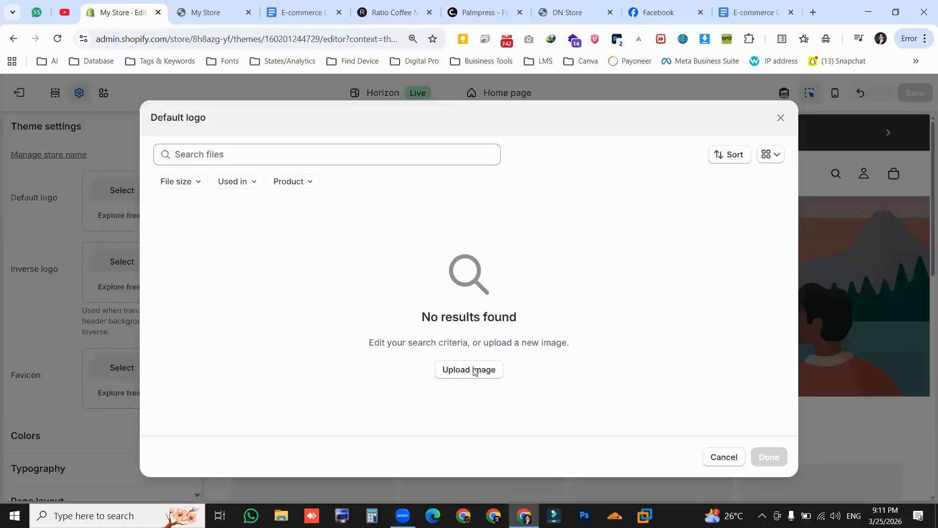
click(475, 369)
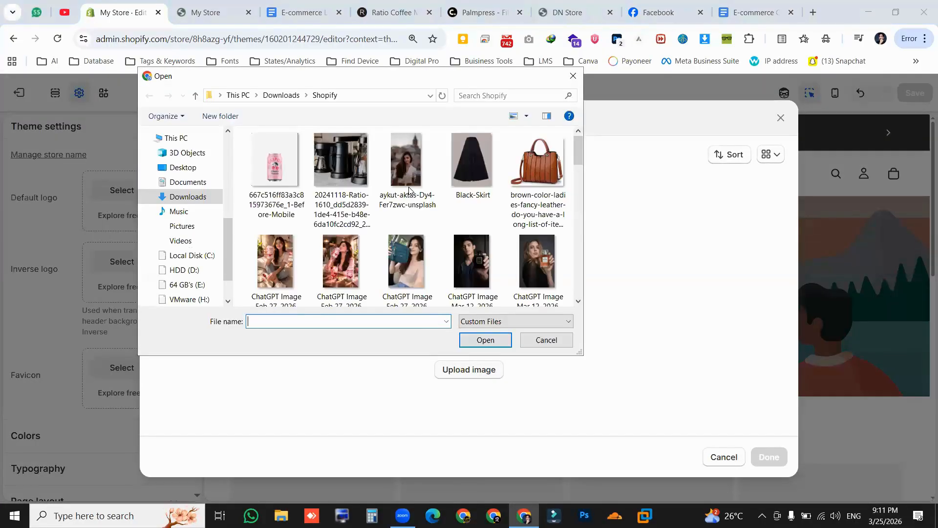
scroll(409, 191, down, 8)
scroll(454, 194, down, 2)
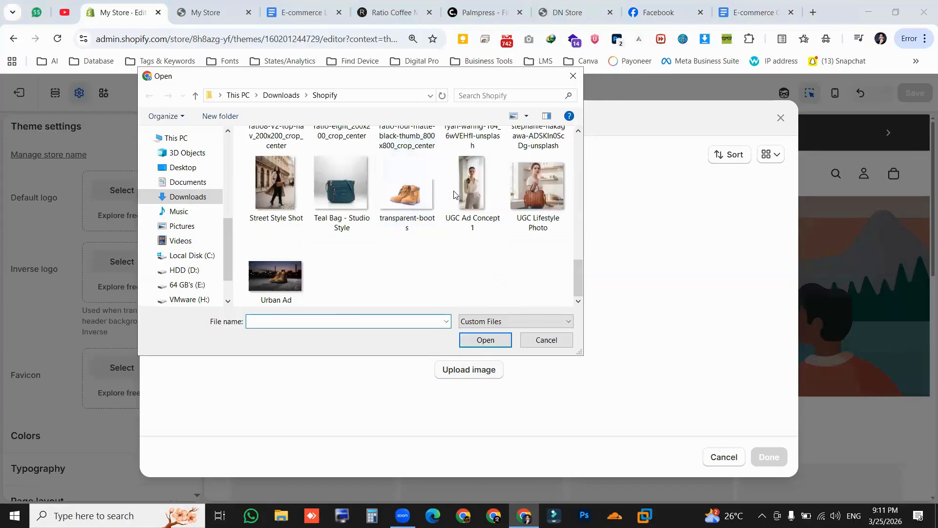
scroll(478, 190, up, 5)
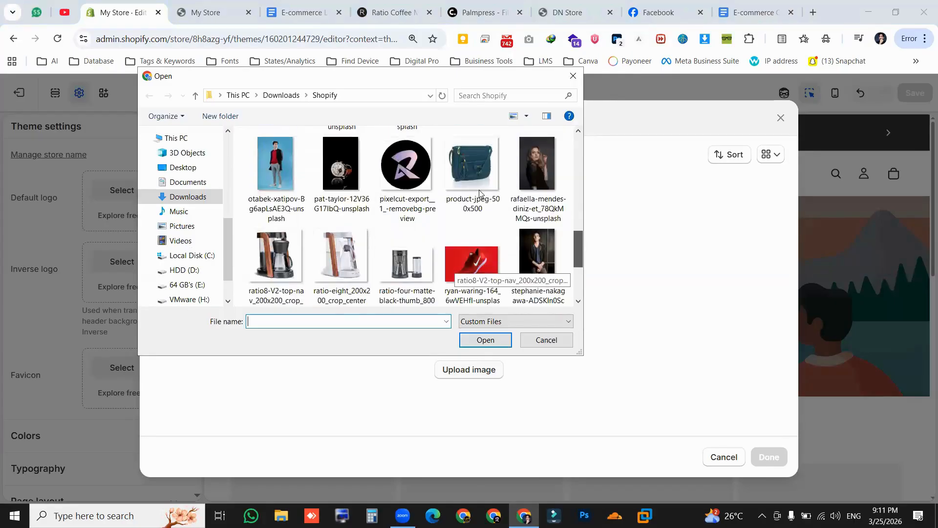
double_click(406, 180)
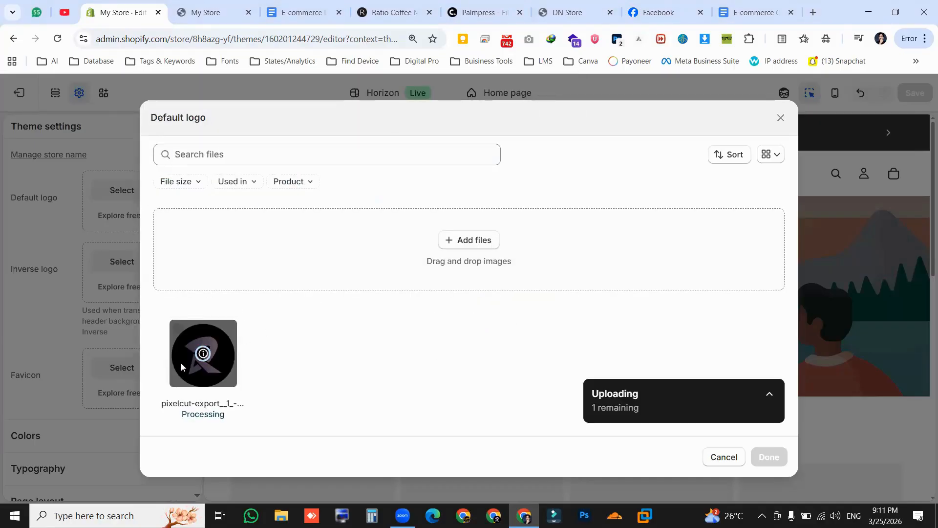
click(768, 456)
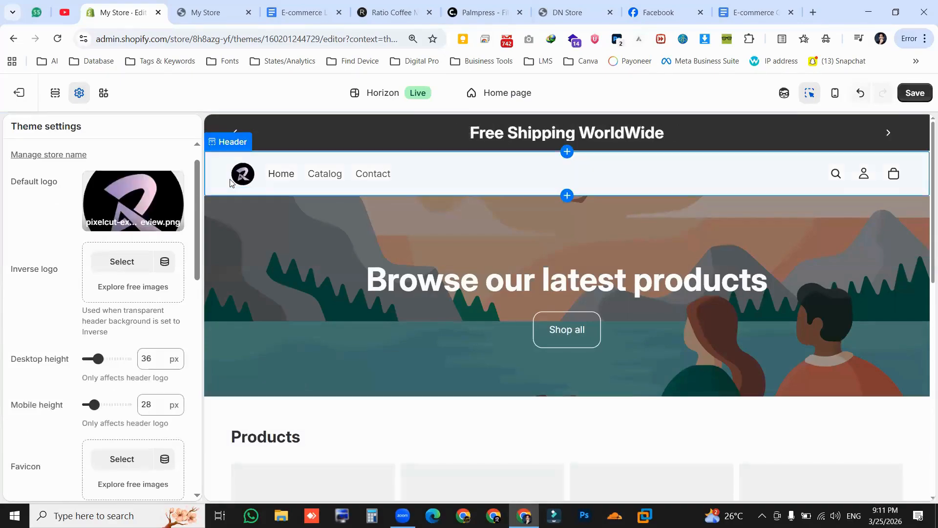
- Enlarge the header logo by trying a desktop height of 100 px and settling on 78 px
drag(13, 361, 127, 358)
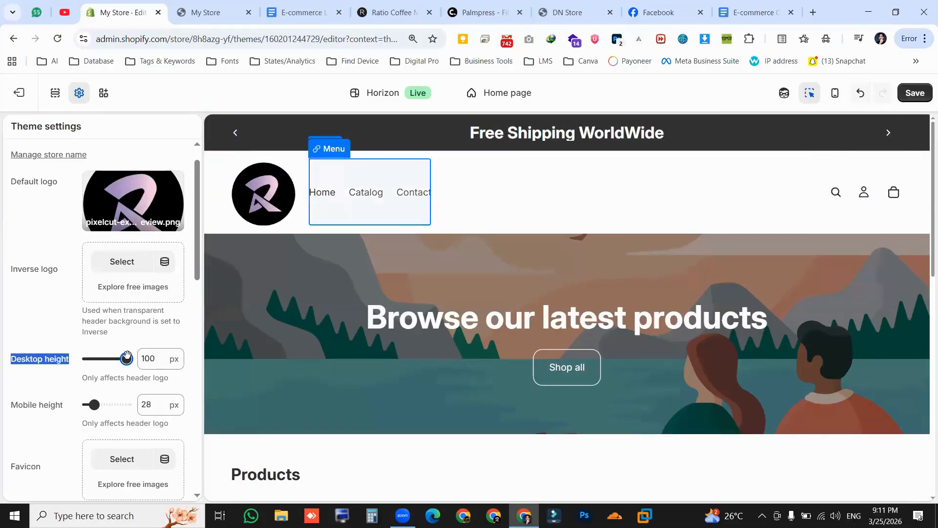
drag(127, 357, 116, 357)
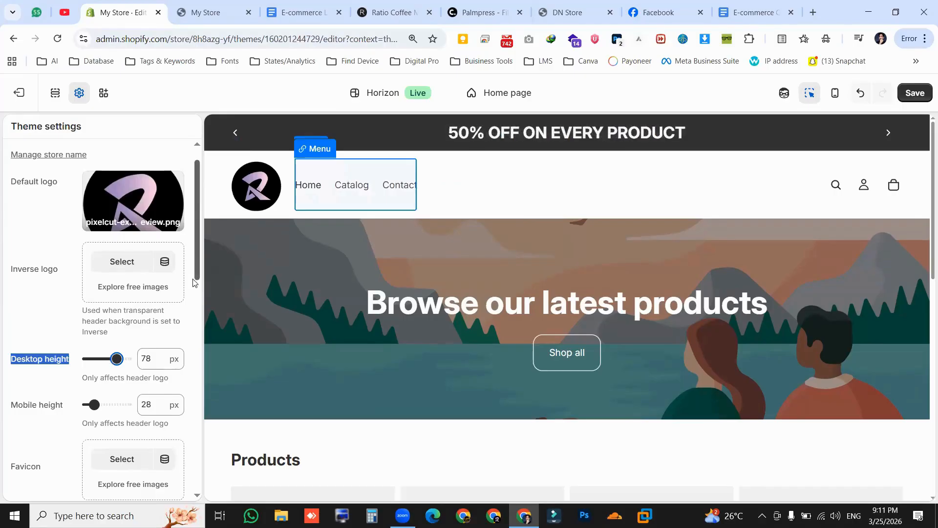
scroll(124, 265, down, 4)
double_click(38, 285)
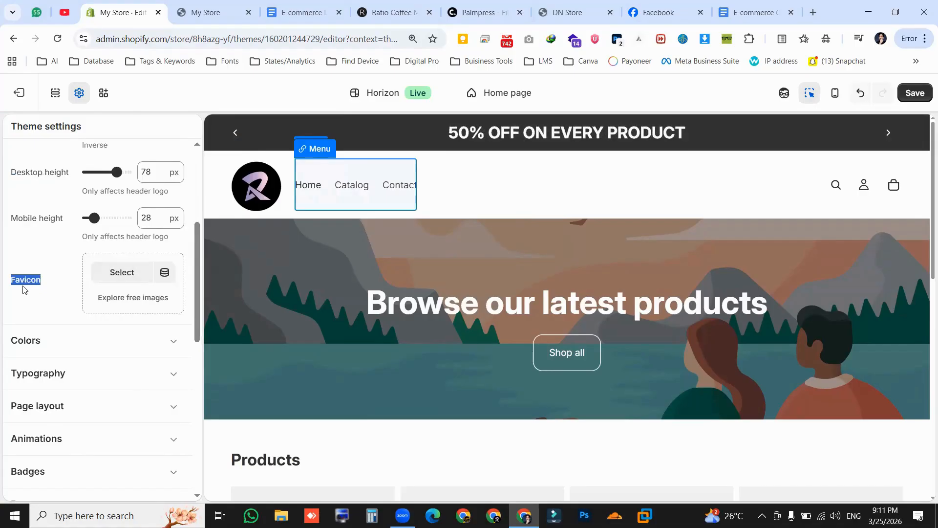
click(37, 286)
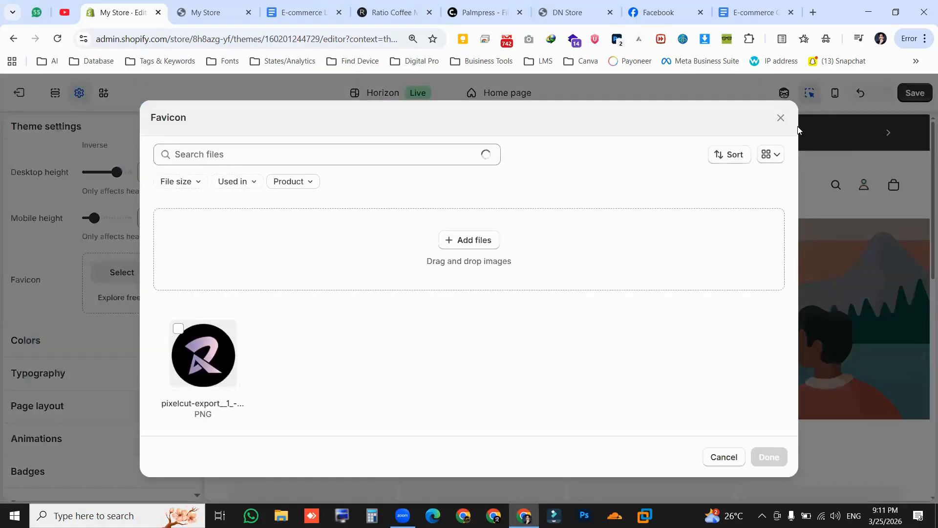
click(36, 289)
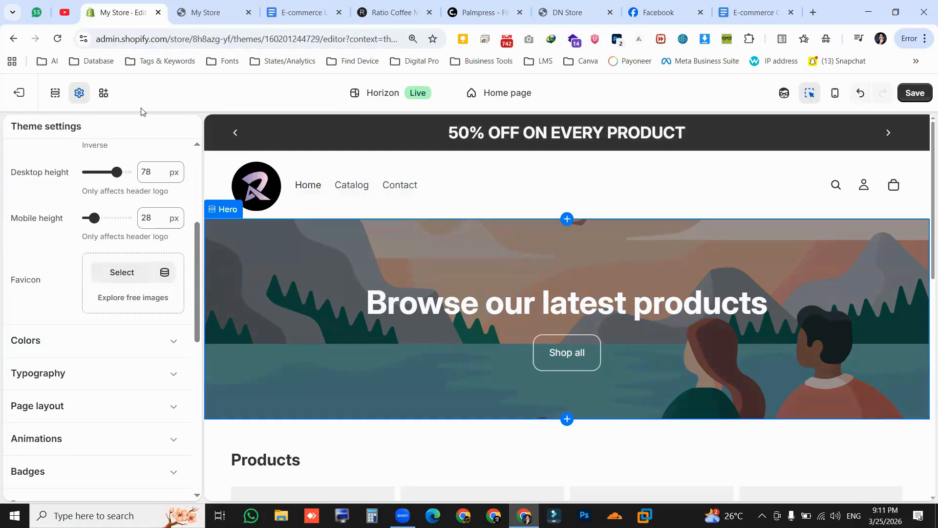
- Compare the favicons of the Google Docs outline, Ratio Coffee, DN Store and My Store pages, and return to the theme editor
click(298, 12)
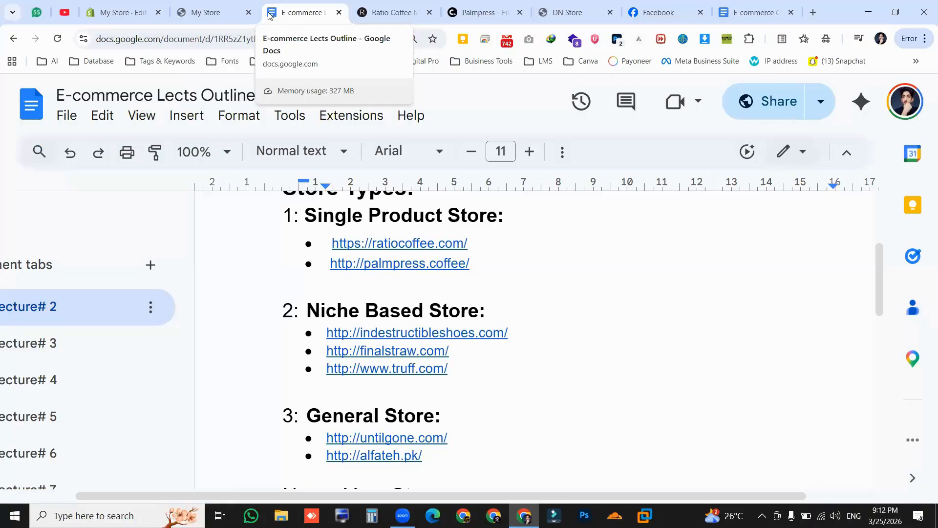
click(391, 12)
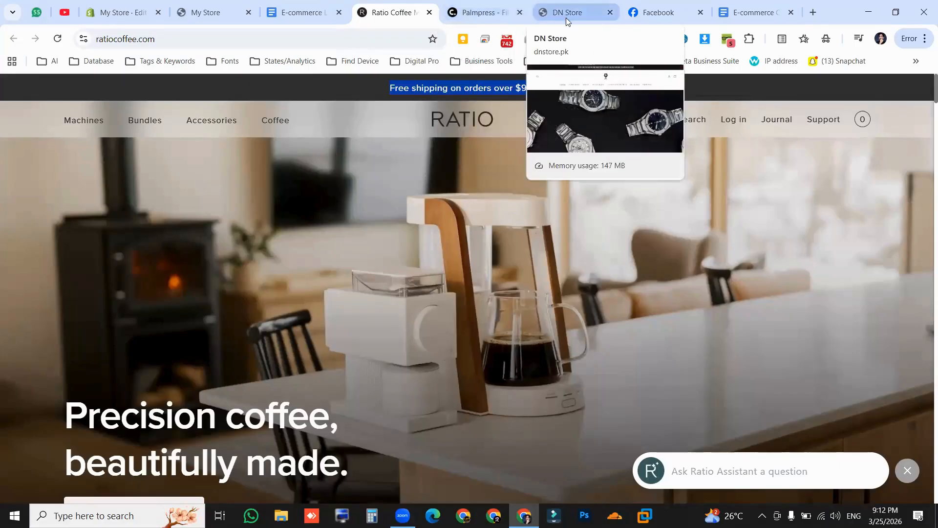
click(589, 5)
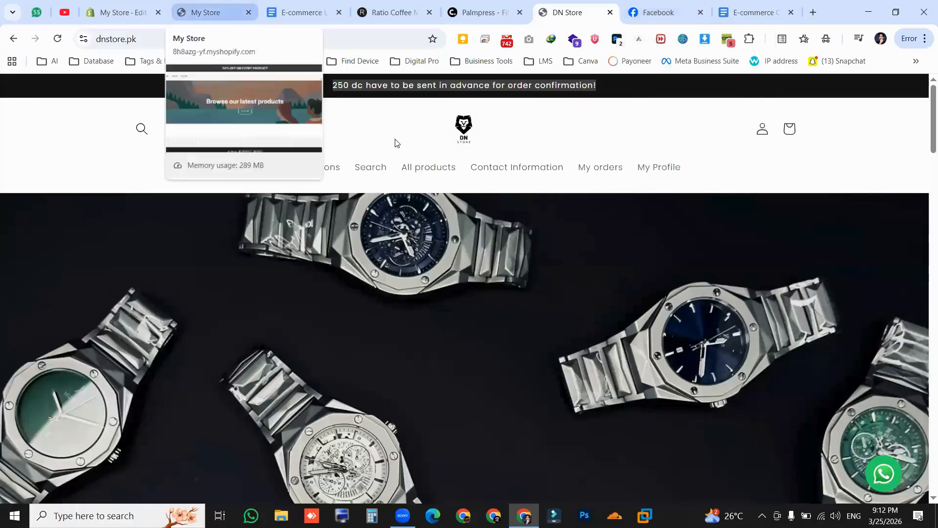
click(194, 11)
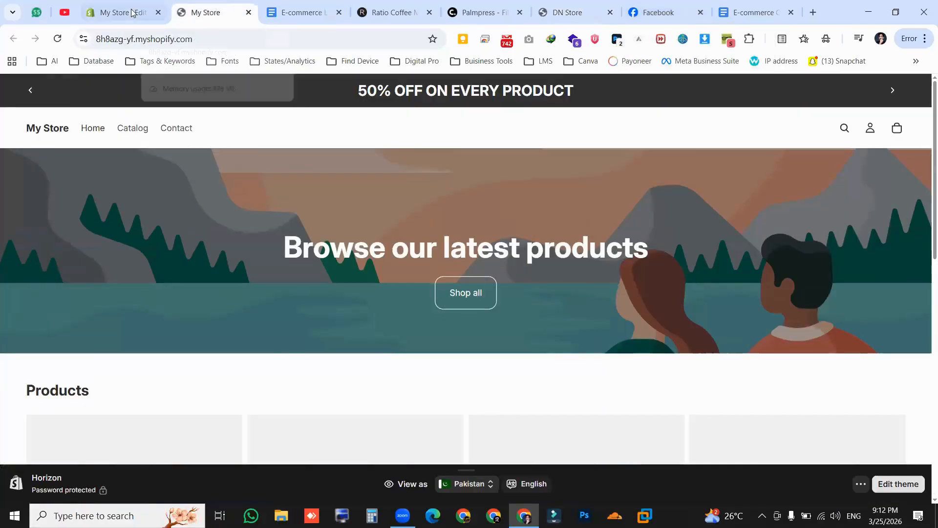
key(ctrl+Page_Up)
- Set the uploaded pixelcut-export logo image as the store's favicon and save the theme changes
double_click(64, 285)
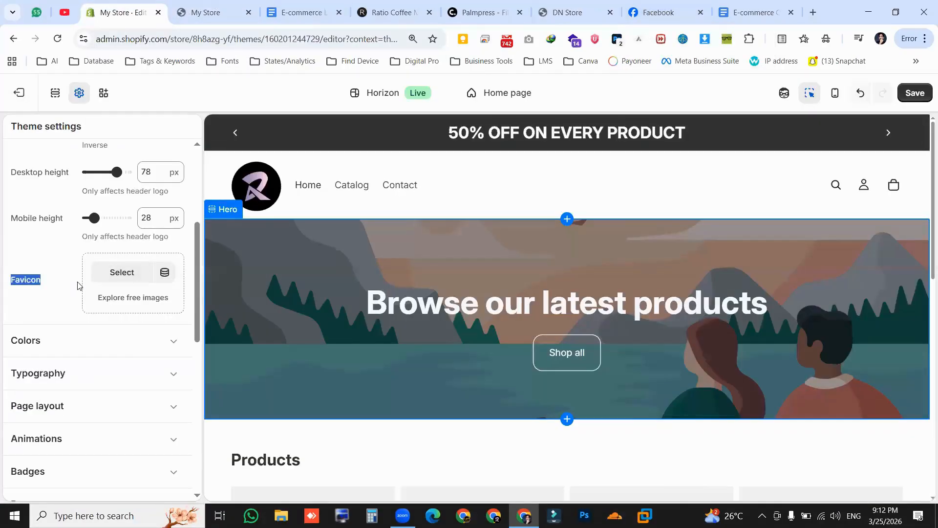
click(117, 272)
click(202, 352)
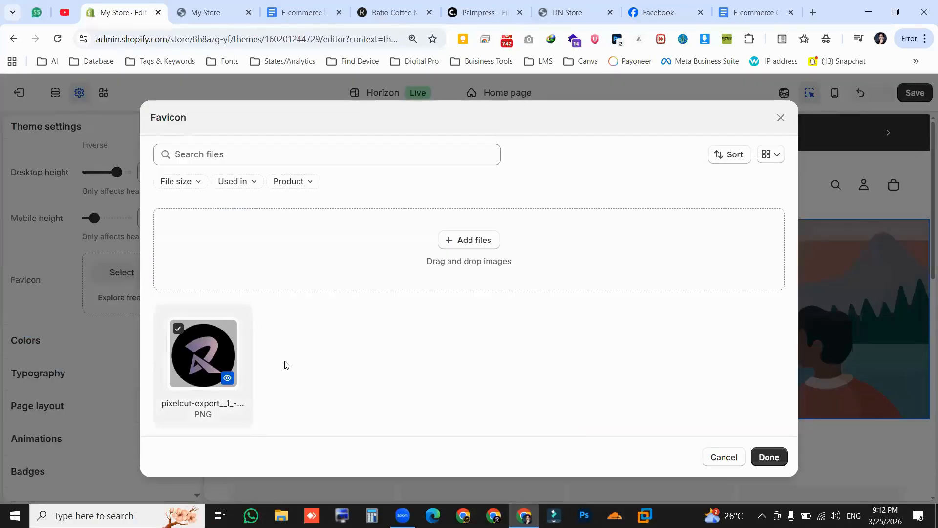
click(759, 454)
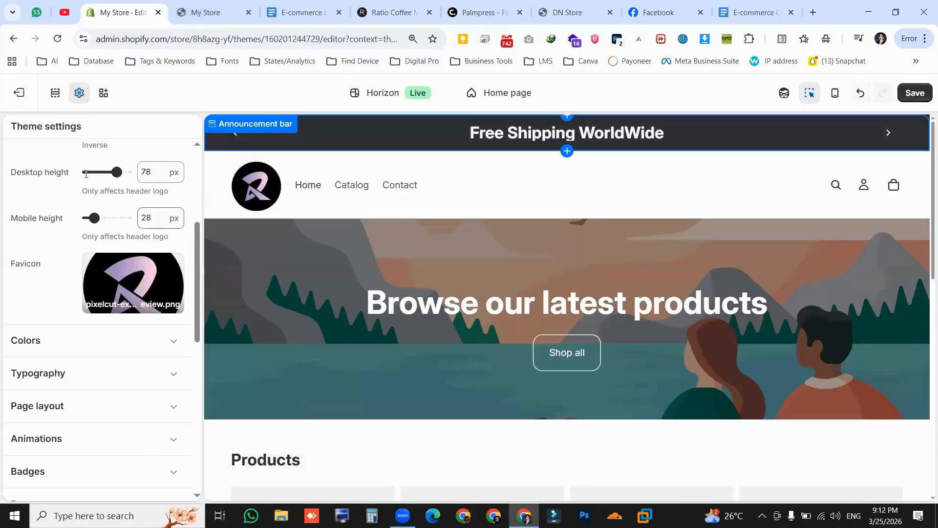
click(915, 93)
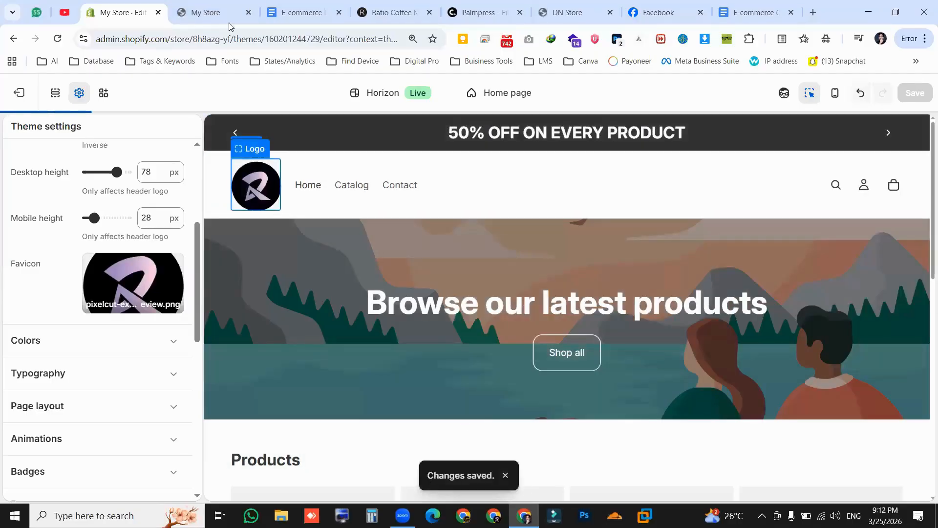
- Reload the live storefront to check the new header logo and favicon
click(229, 20)
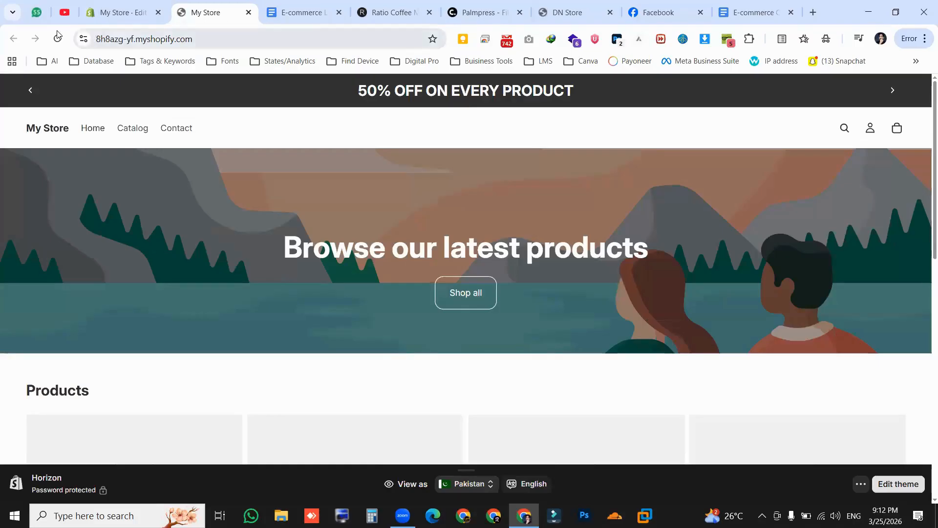
key(F5)
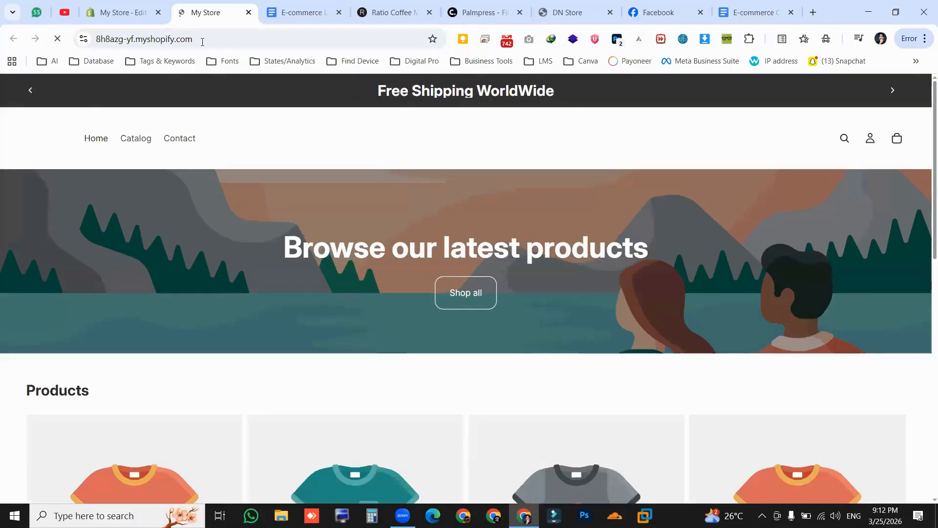
key(F5)
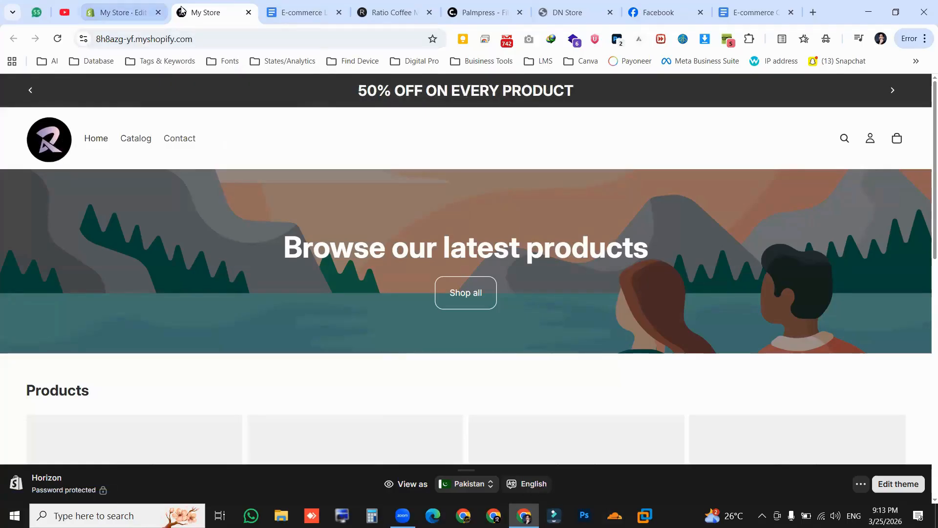
- Return to the theme editor and open the Colors section of the theme settings to view the color schemes
click(83, 16)
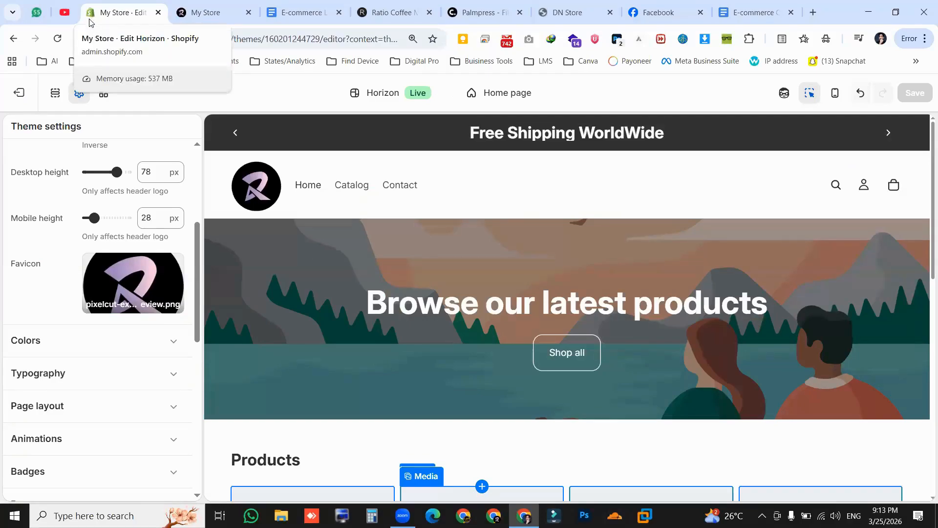
scroll(78, 182, down, 5)
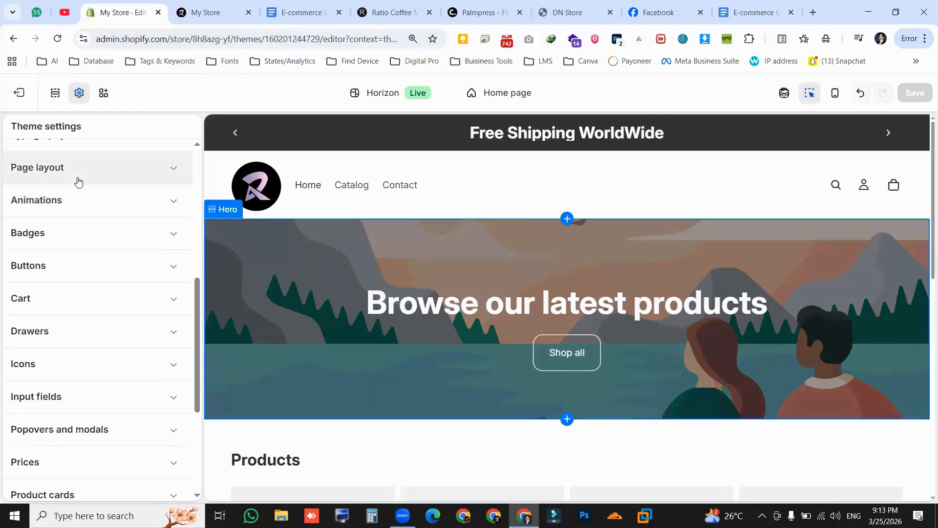
scroll(97, 279, up, 5)
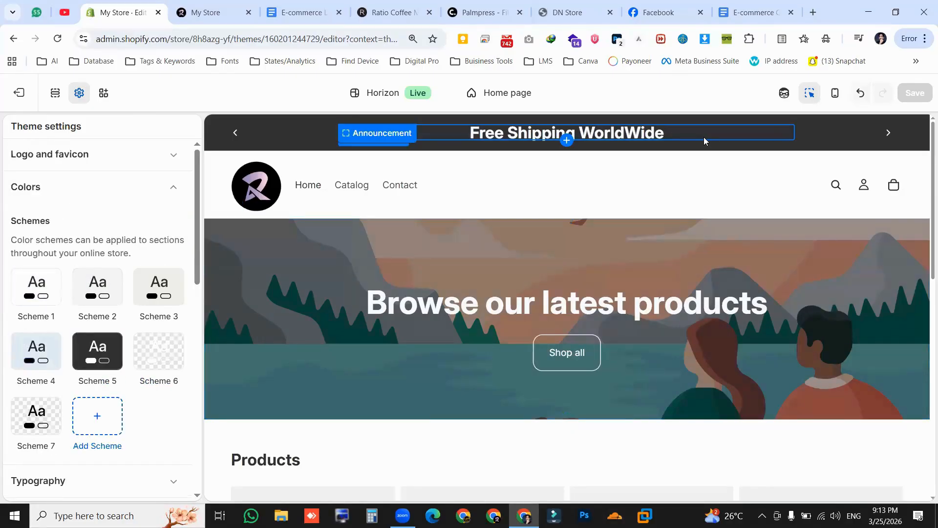
- Open color Scheme 5 for editing and set its headings color to #0E0707
click(99, 354)
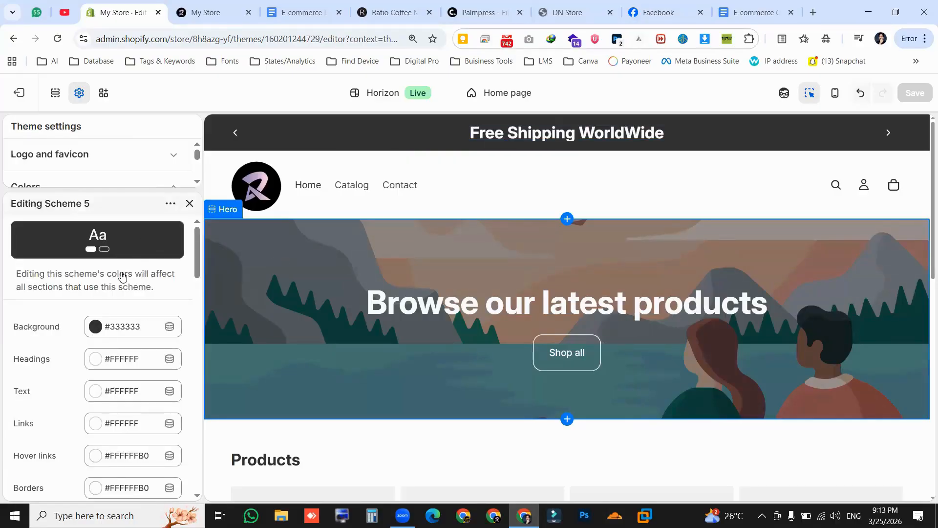
click(122, 331)
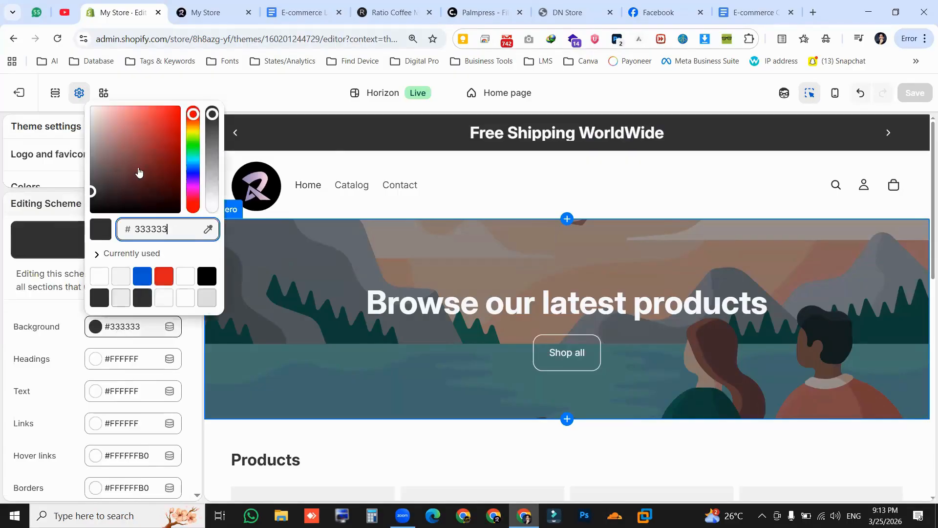
click(125, 359)
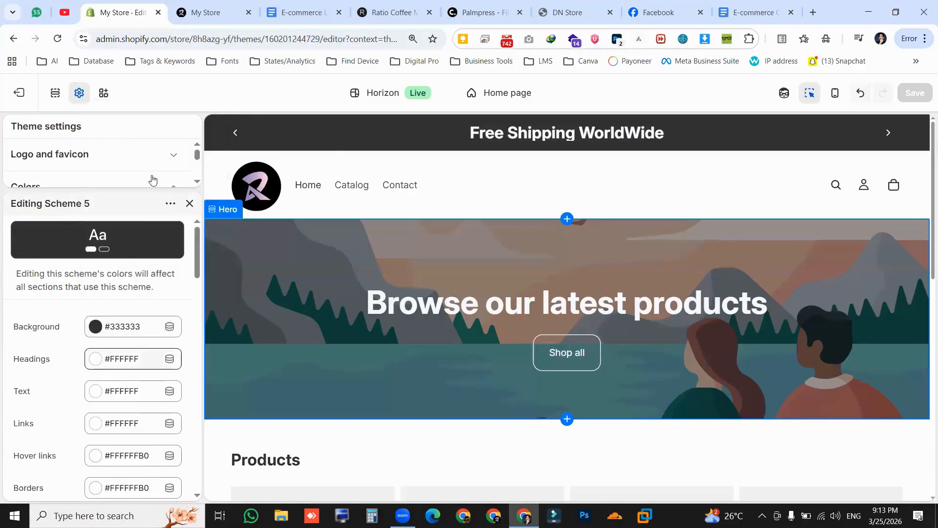
click(139, 240)
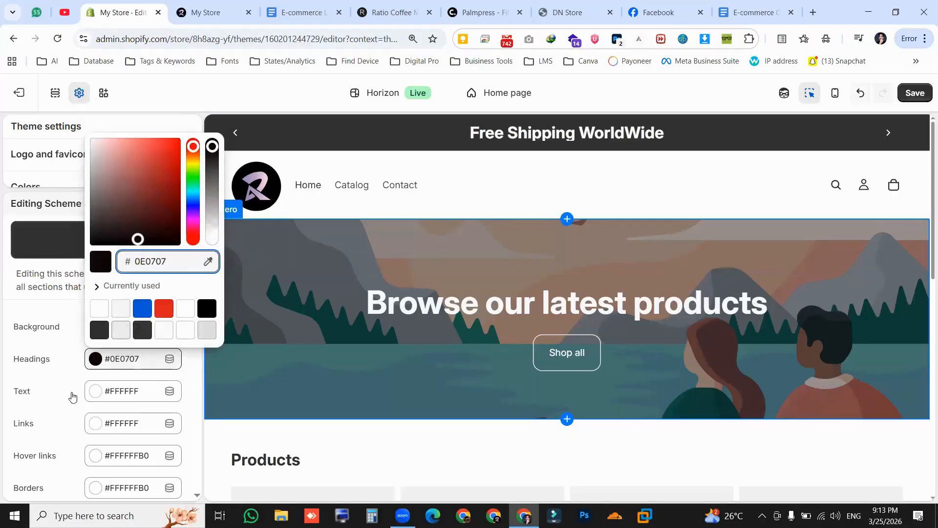
click(186, 403)
- Look through the remaining Scheme 5 colors for buttons and selected variants, and close the scheme editor and the Colors section
scroll(191, 314, down, 6)
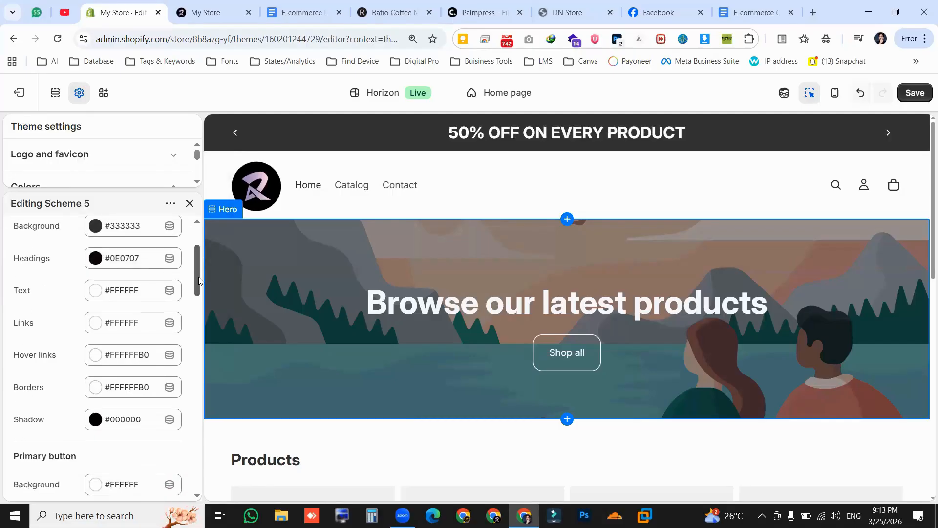
scroll(192, 314, down, 1)
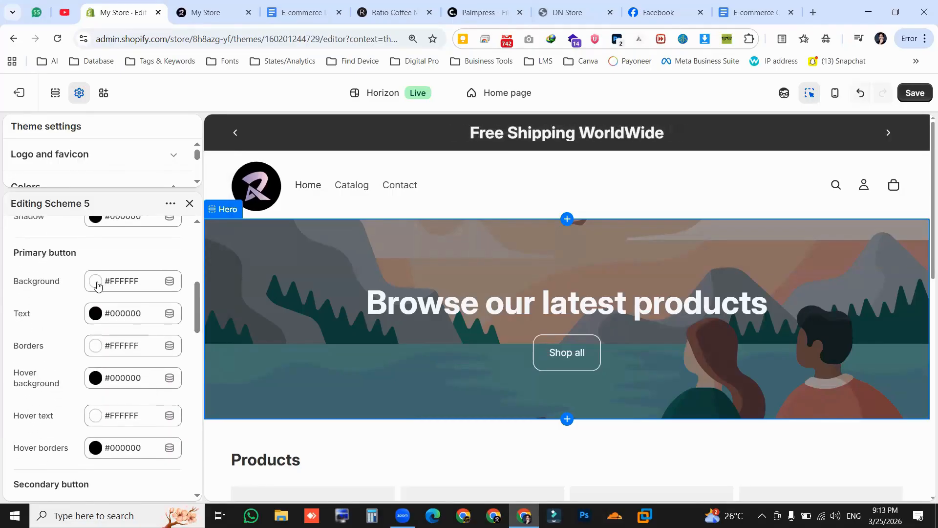
scroll(198, 345, down, 7)
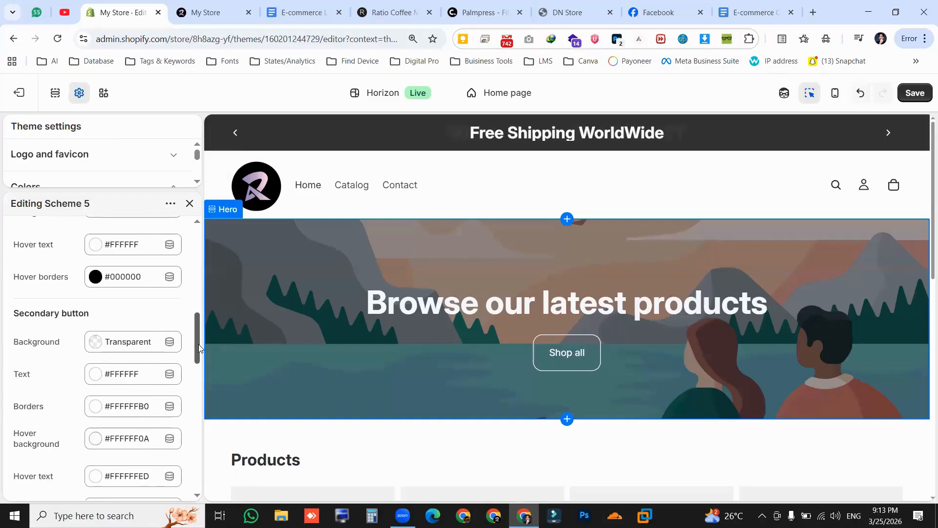
drag(198, 393, 196, 474)
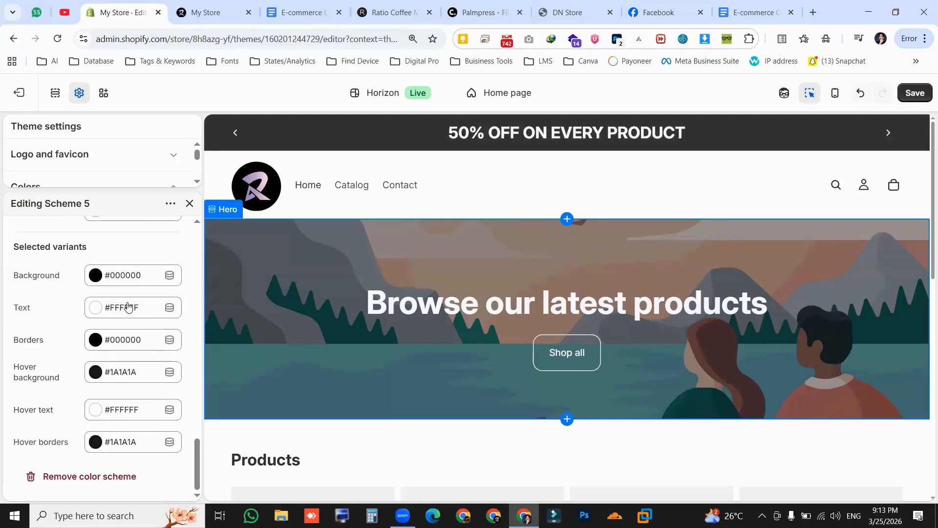
click(189, 203)
click(174, 185)
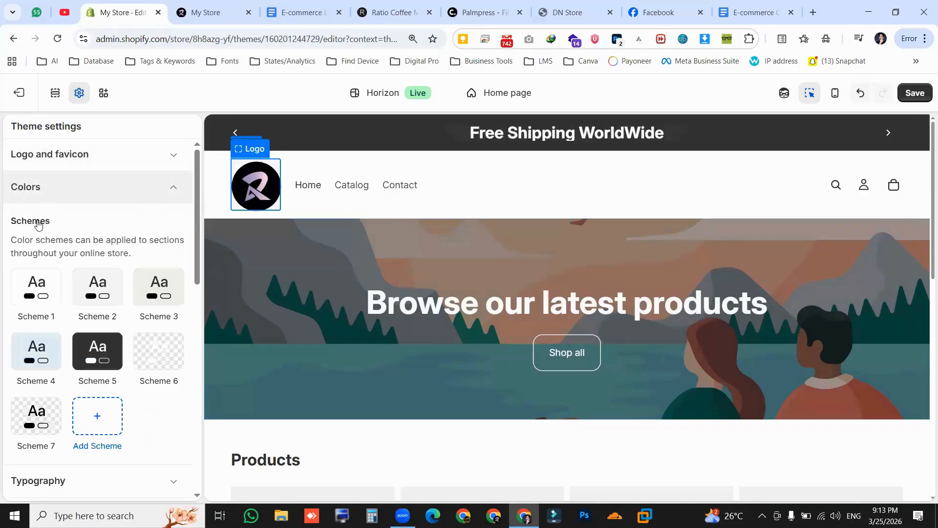
- Examine the Typography settings from the fonts through the Heading 6 preset, and collapse the section
click(67, 229)
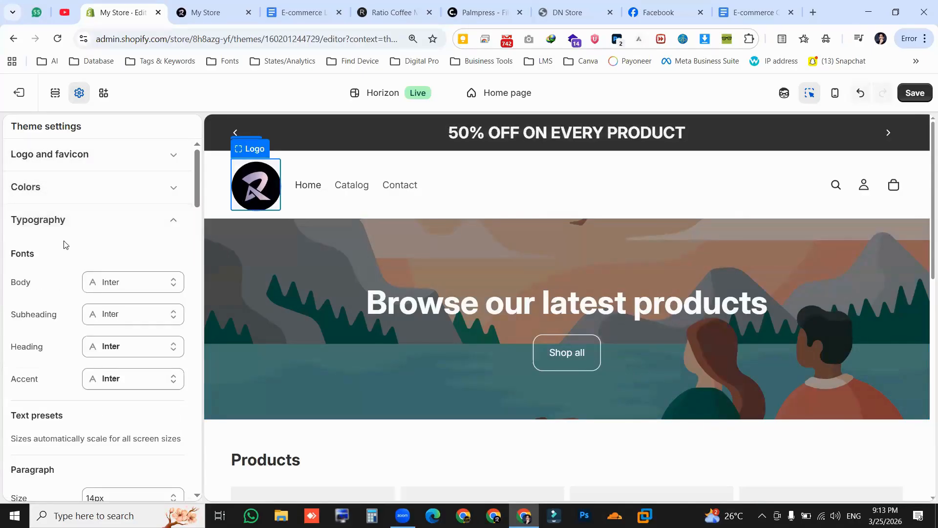
scroll(67, 256, down, 5)
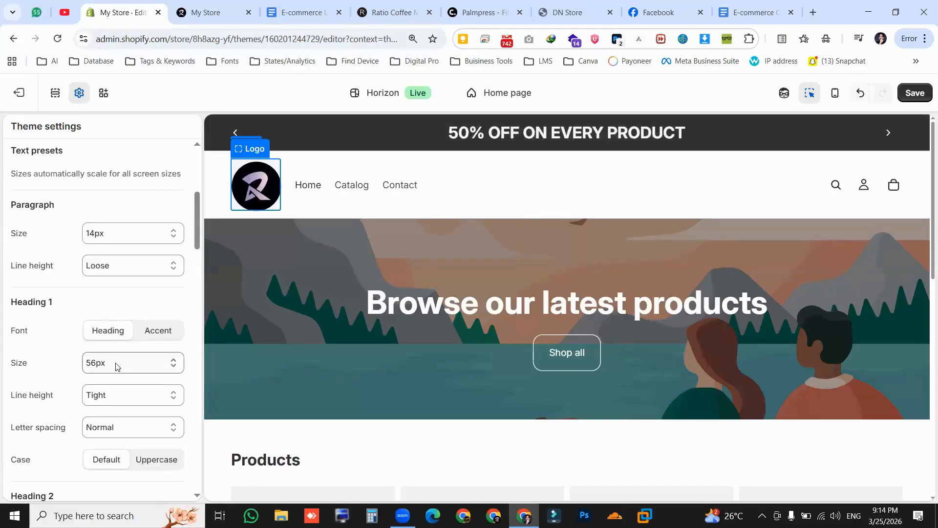
scroll(116, 366, down, 15)
scroll(115, 366, up, 5)
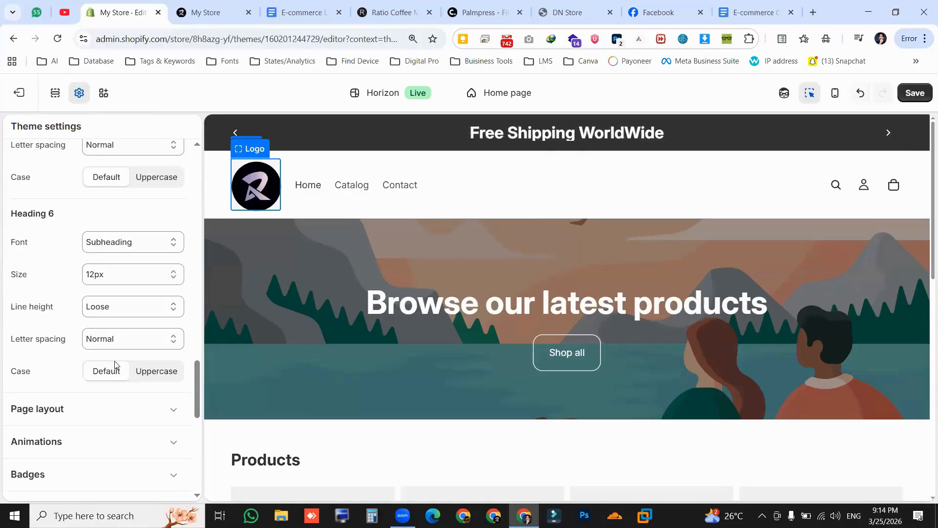
scroll(116, 366, up, 15)
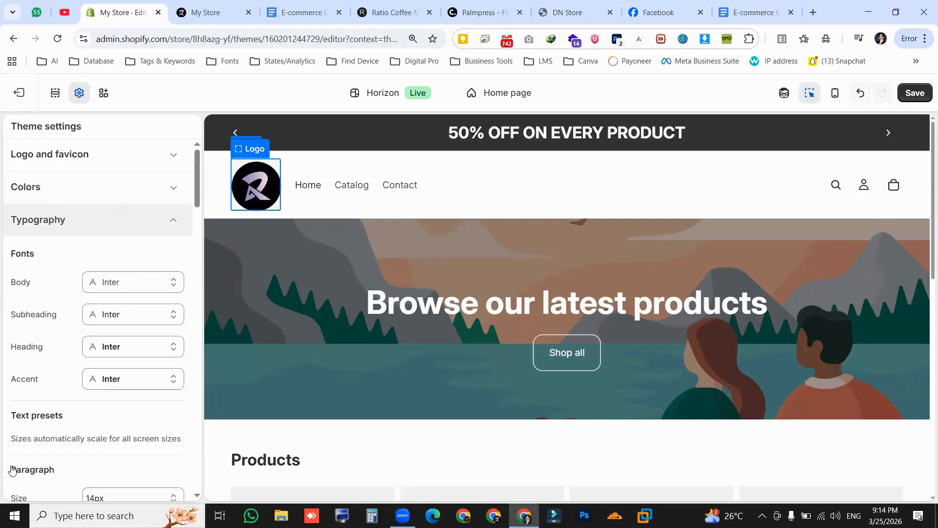
click(117, 220)
- Try the page transition and the product card to product page transition in the Animations settings, switching each on and back off
scroll(30, 452, down, 8)
scroll(124, 264, up, 8)
click(118, 290)
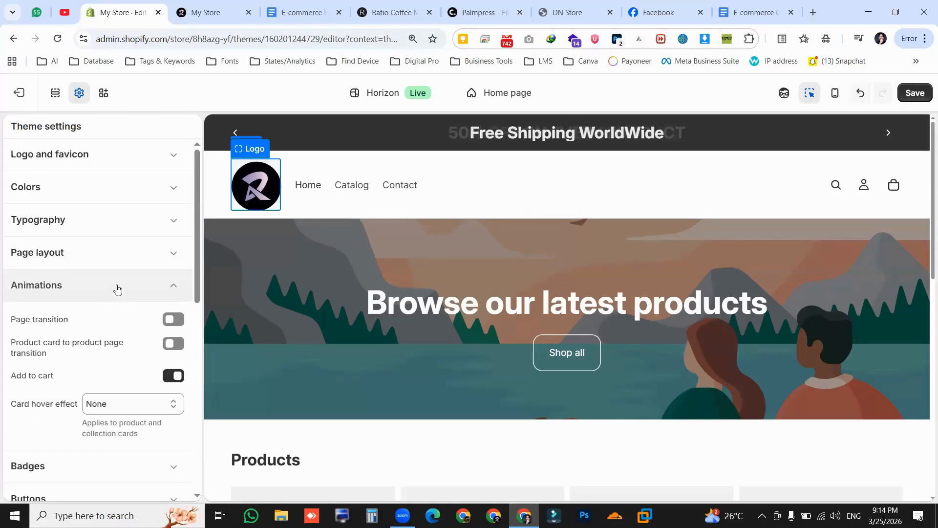
click(174, 320)
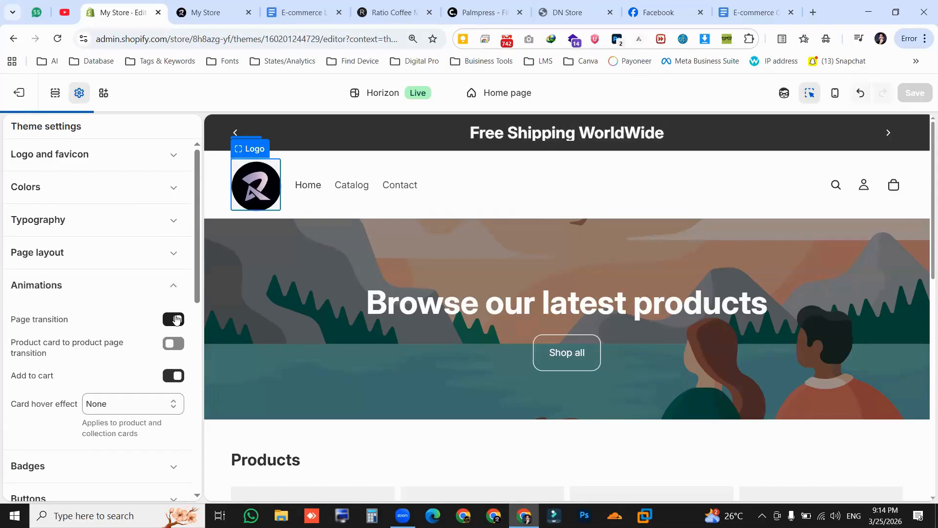
click(176, 319)
triple_click(17, 348)
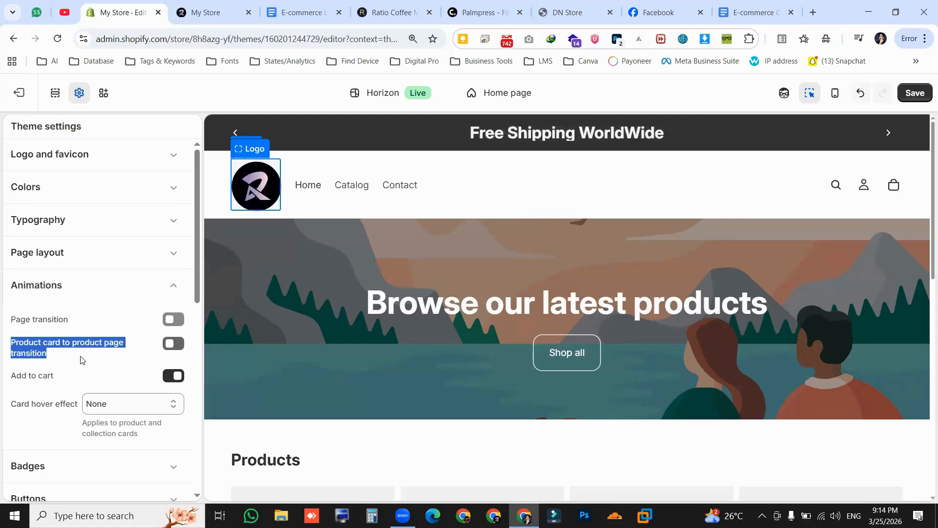
click(173, 343)
click(172, 344)
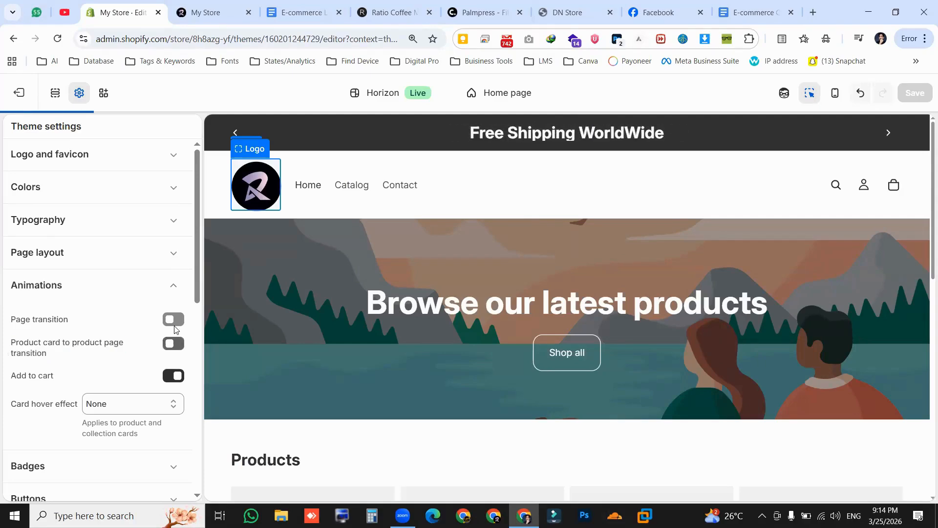
- Examine the Checkout branding settings for the banner, logo, main content area and order summary, and collapse the section
scroll(171, 356, down, 9)
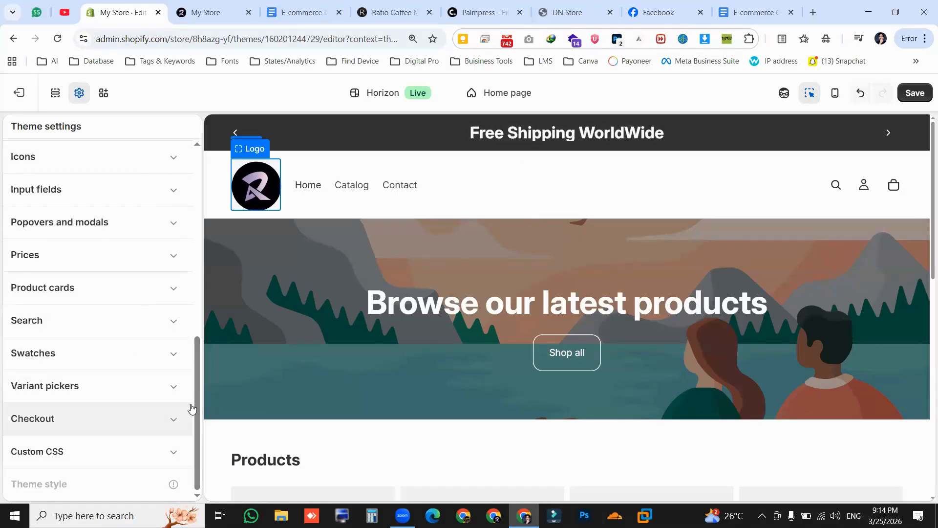
click(183, 416)
scroll(164, 383, down, 5)
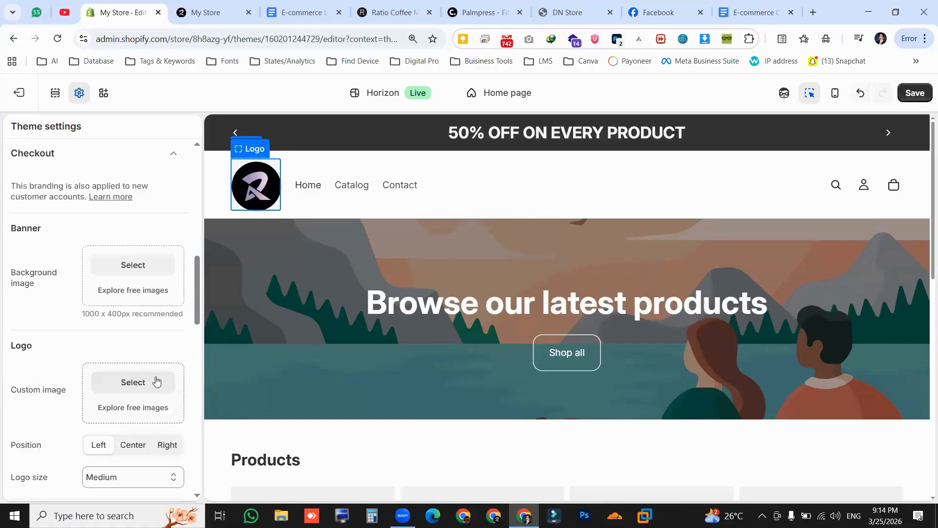
scroll(155, 377, down, 5)
scroll(149, 364, down, 4)
scroll(148, 358, up, 4)
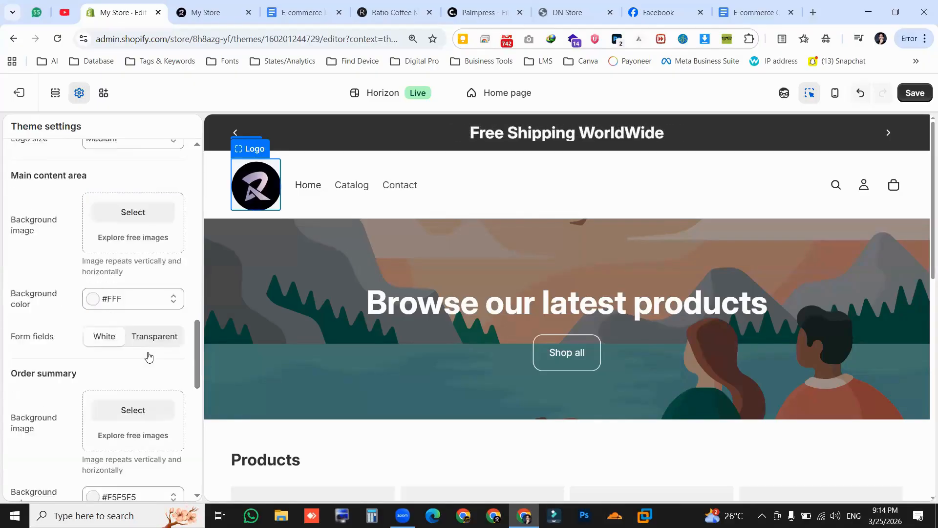
scroll(149, 358, up, 10)
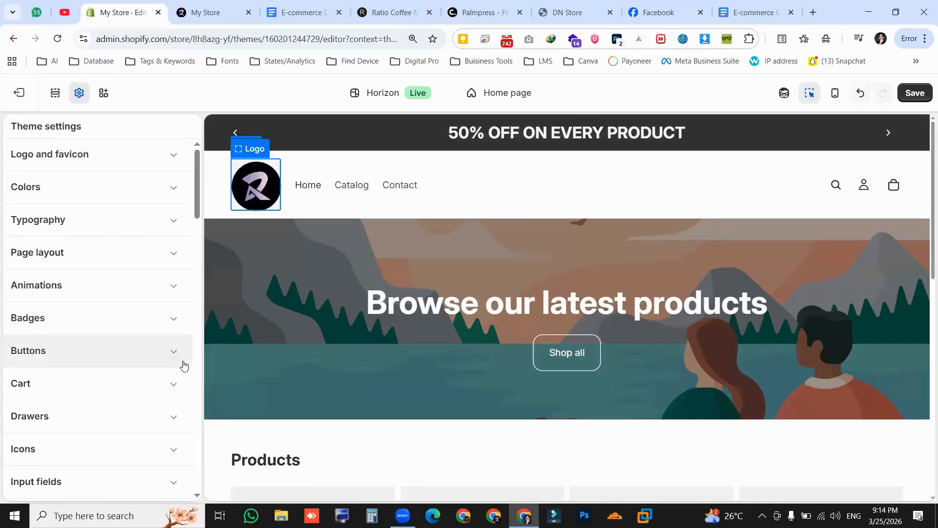
scroll(151, 311, down, 15)
scroll(147, 443, up, 10)
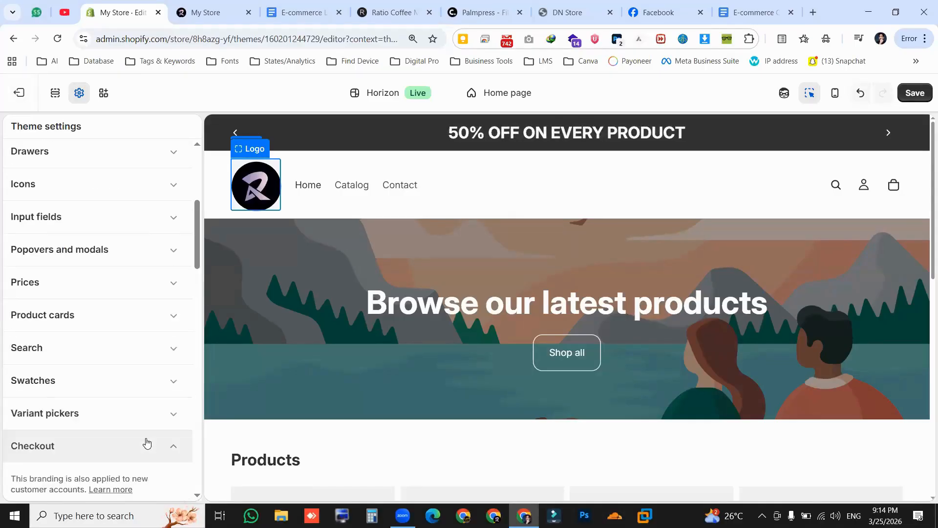
click(147, 442)
- Open the home page's Header section settings and set the default color scheme to Scheme 5
click(532, 194)
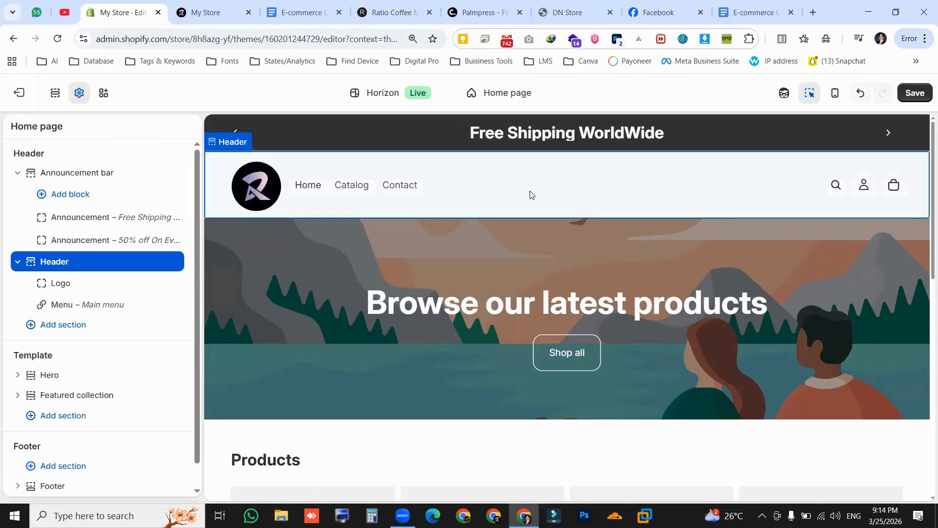
click(521, 190)
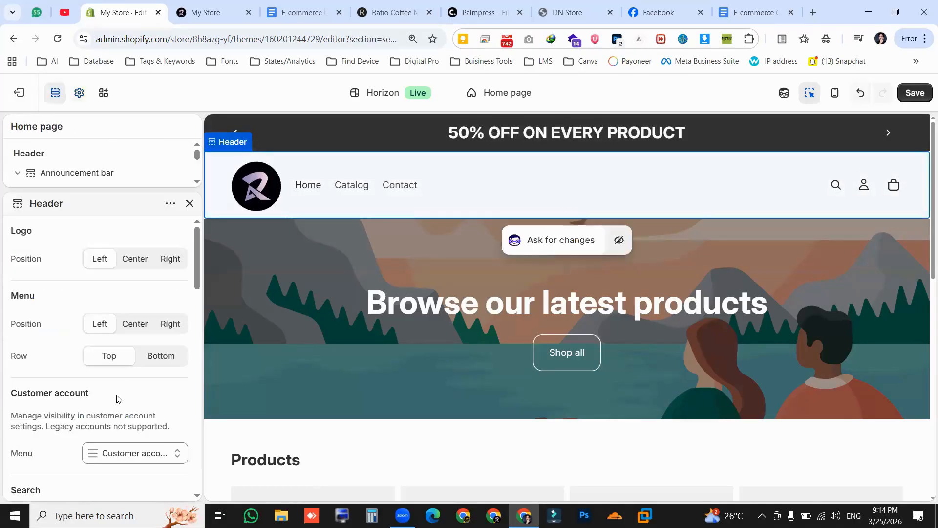
scroll(54, 288, down, 5)
scroll(135, 317, down, 5)
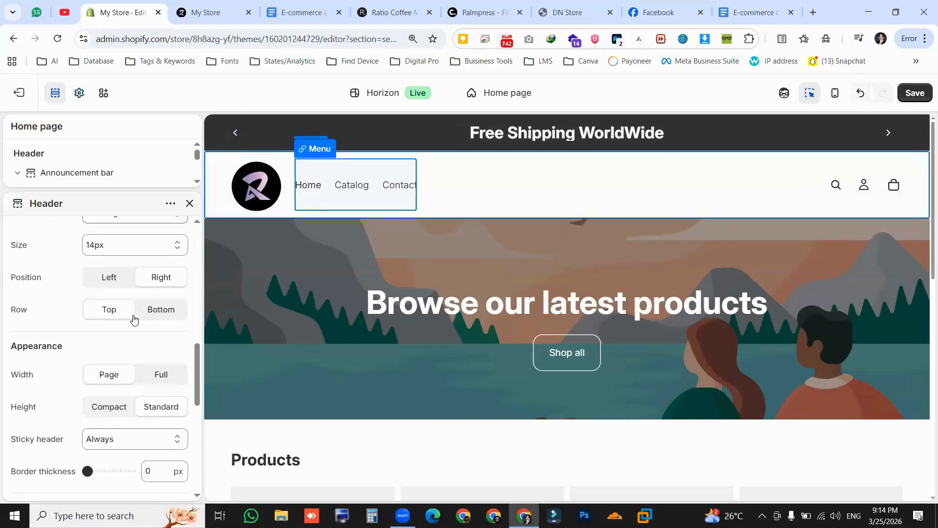
scroll(134, 319, down, 5)
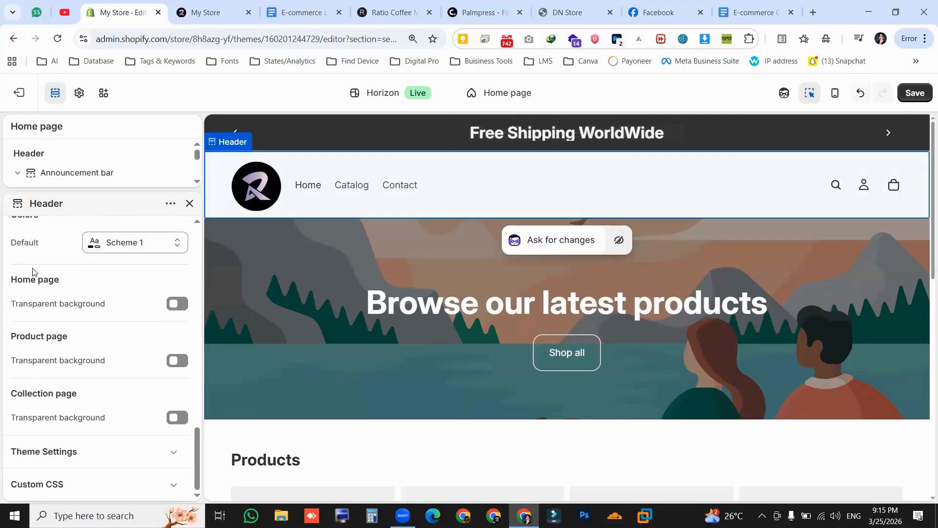
scroll(34, 279, up, 10)
scroll(49, 313, down, 5)
scroll(47, 331, down, 5)
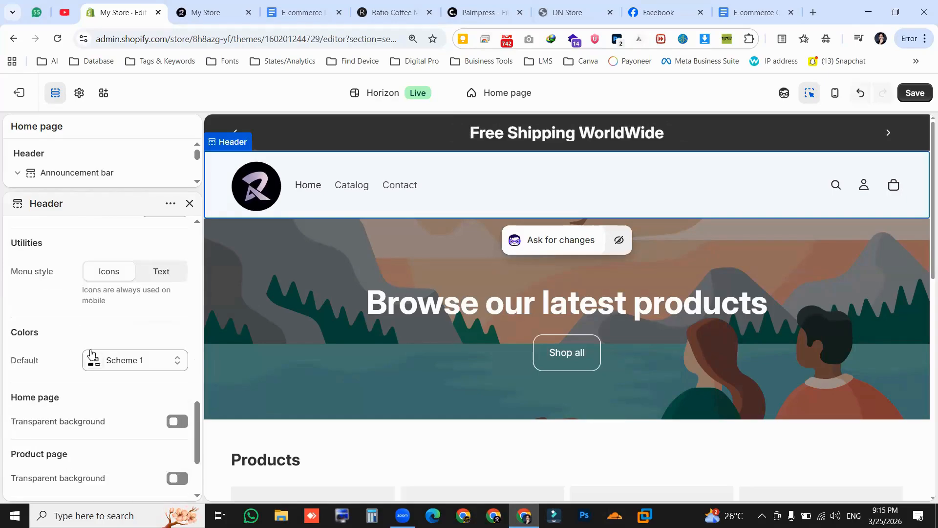
double_click(14, 330)
click(162, 369)
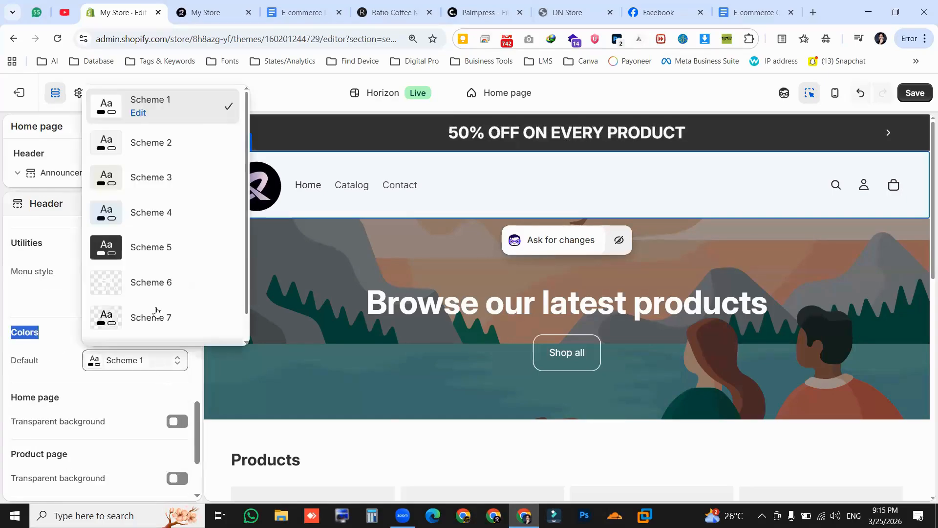
click(161, 254)
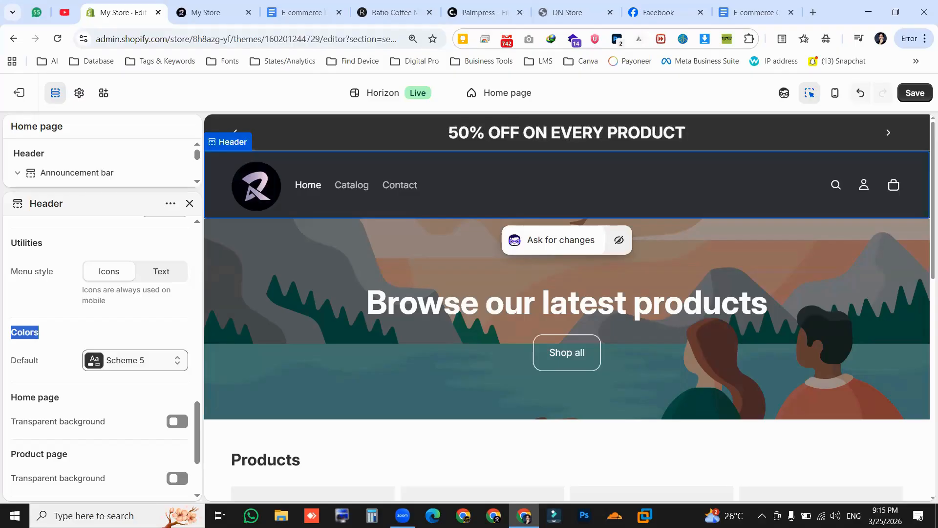
- Look over the transparent background and position options of the Header section, and return to the home page section list
scroll(81, 470, down, 3)
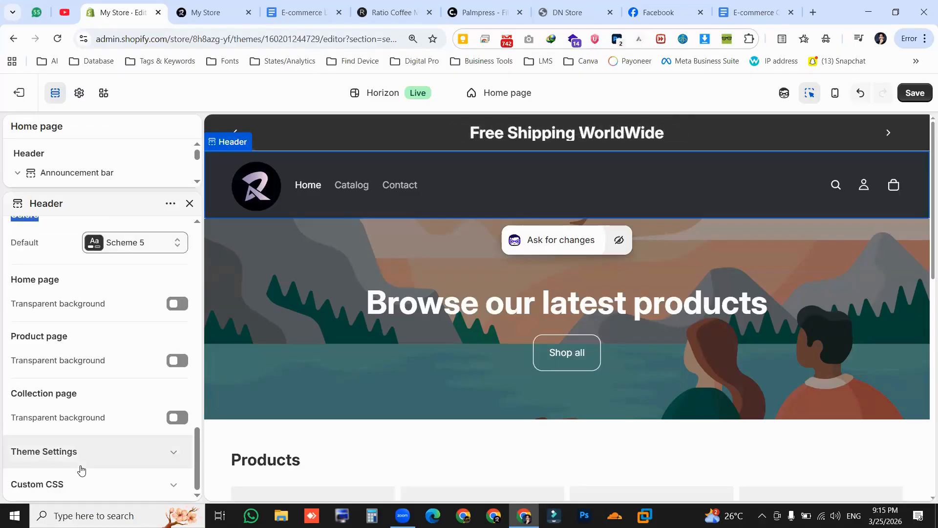
scroll(76, 478, up, 5)
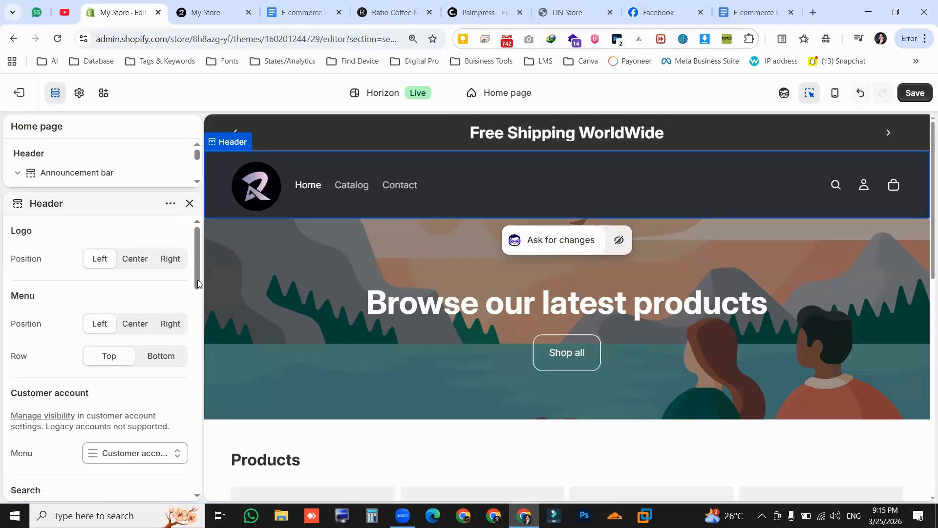
key(Escape)
scroll(199, 297, down, 1)
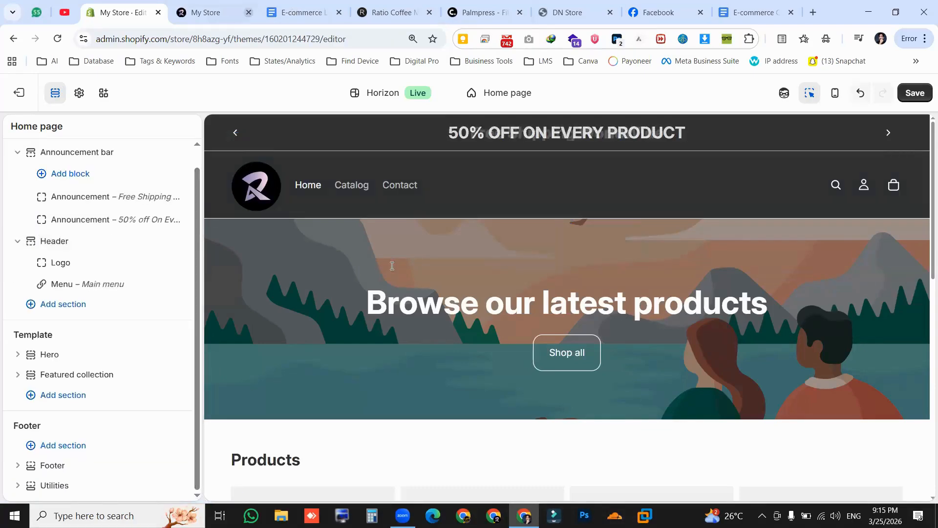
- Switch to the E-commerce Lects Outline in Google Docs and check the Announcement Bar and Header items in Lecture# 4
click(304, 13)
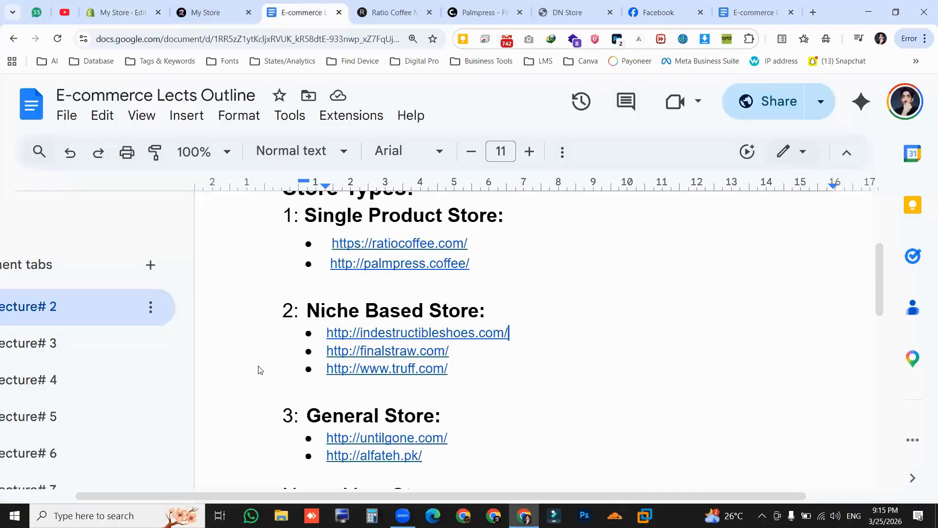
click(49, 379)
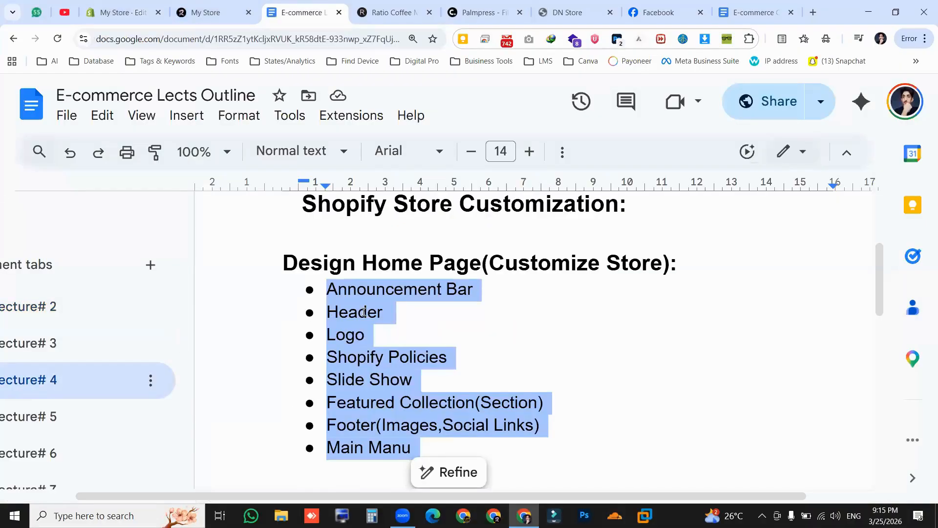
triple_click(390, 294)
triple_click(401, 309)
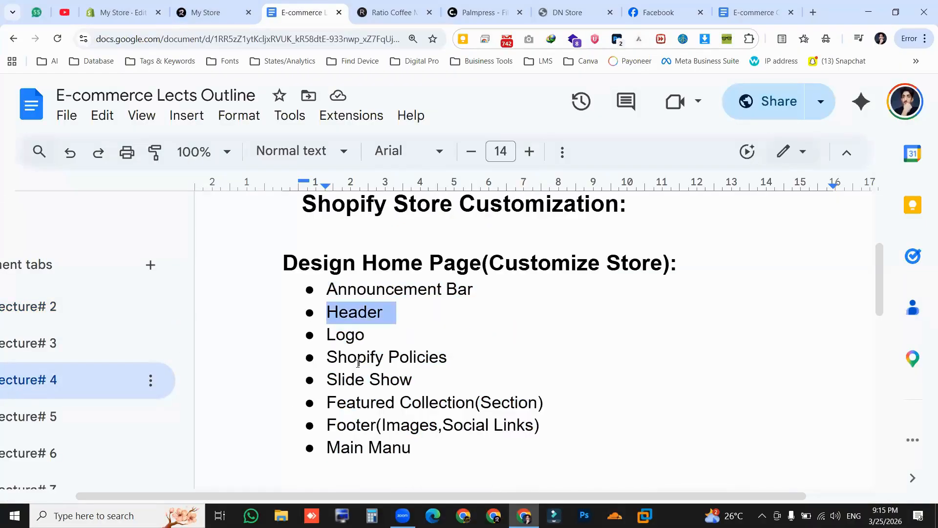
- Check the Logo and Shopify Policies items in the Lecture# 4 outline
double_click(364, 335)
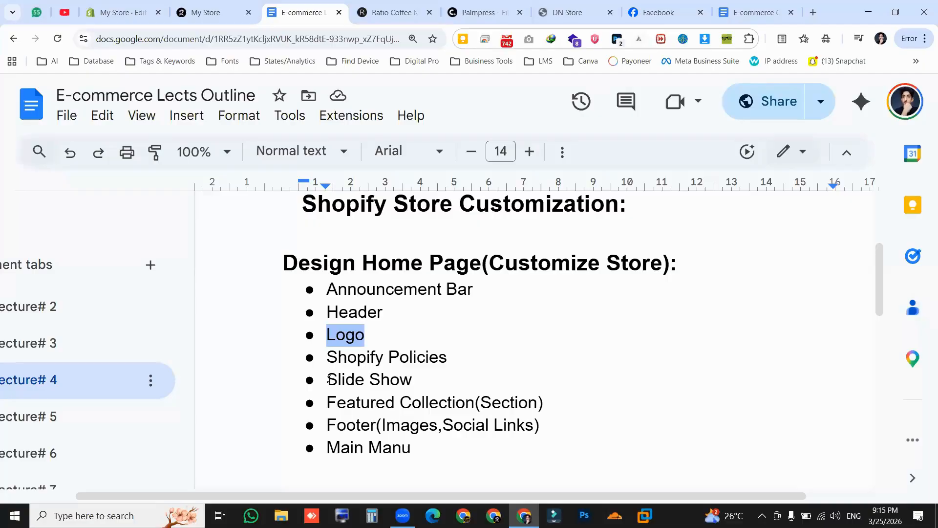
triple_click(437, 363)
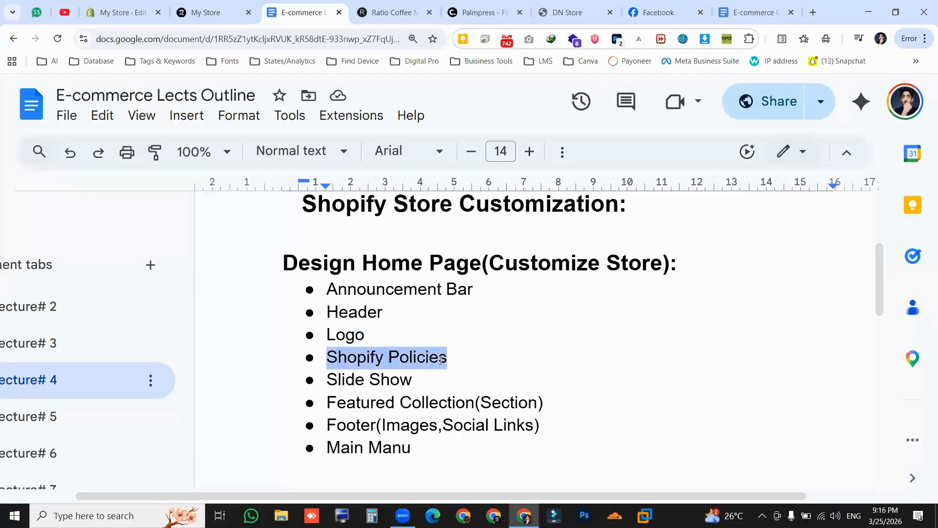
click(441, 360)
- Save the header color change in the theme editor and reload the live storefront to check it
click(220, 13)
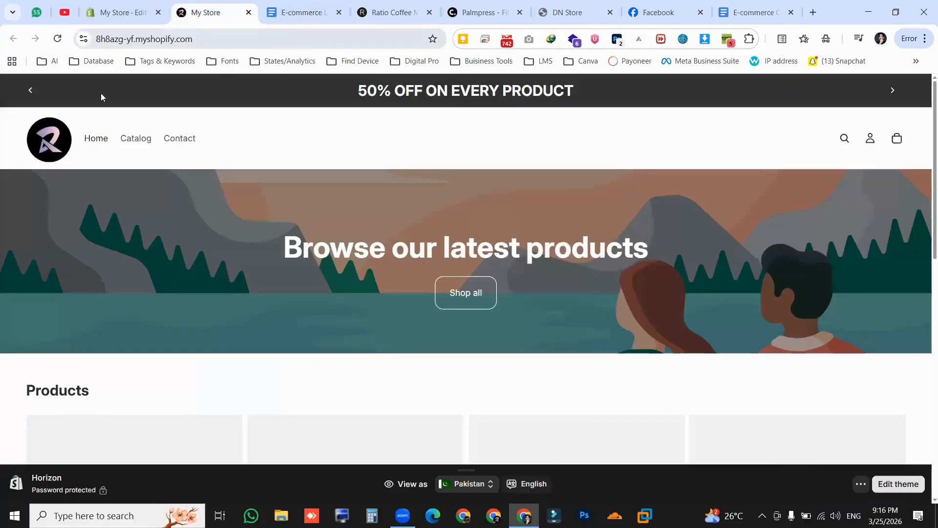
click(58, 39)
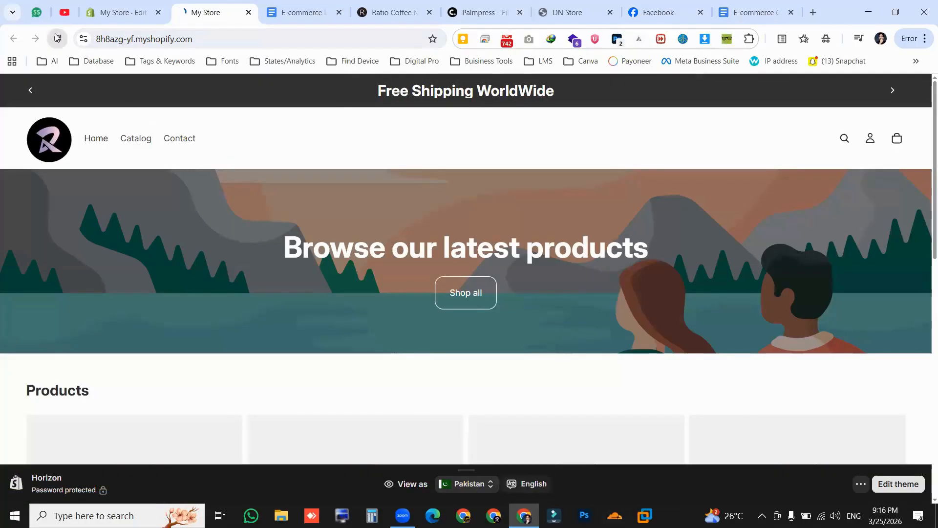
click(122, 12)
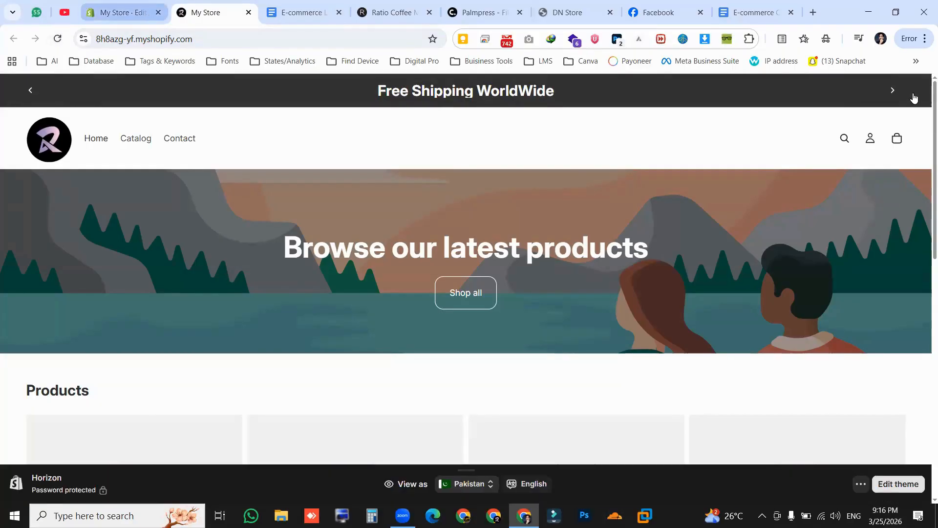
click(918, 94)
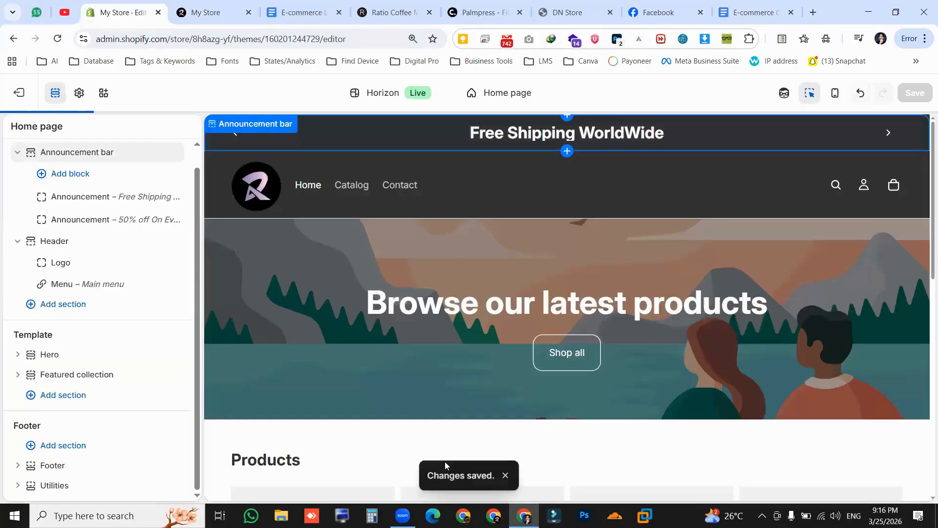
key(ctrl+Tab)
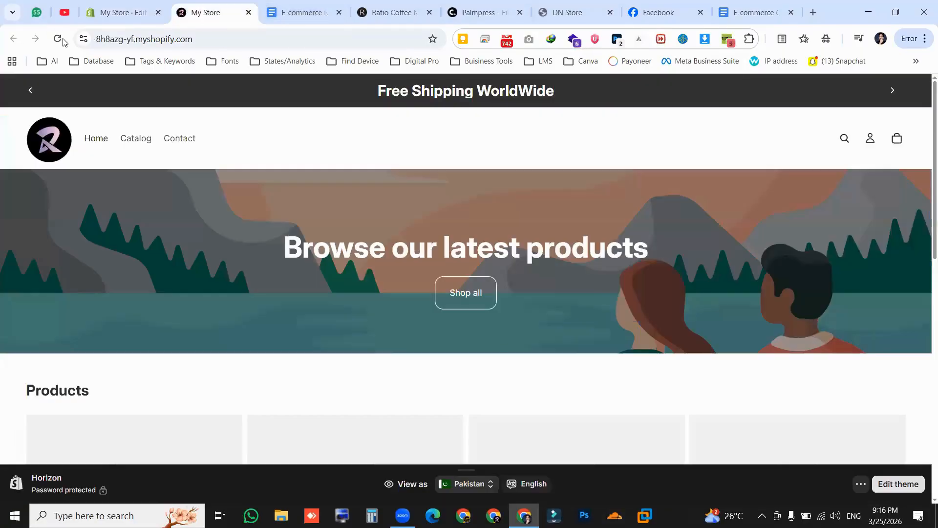
click(60, 39)
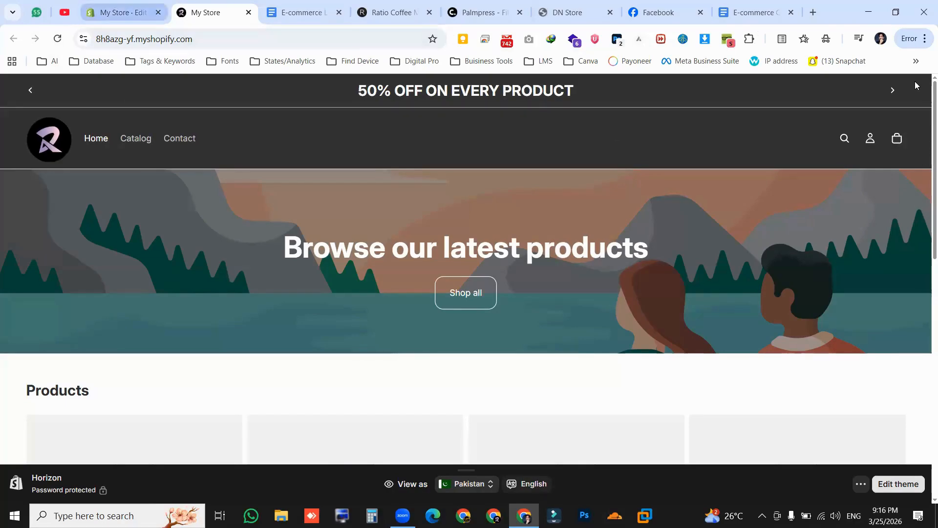
- Exit the theme editor and open the Policies page in the store settings
key(ctrl+shift+Tab)
click(19, 94)
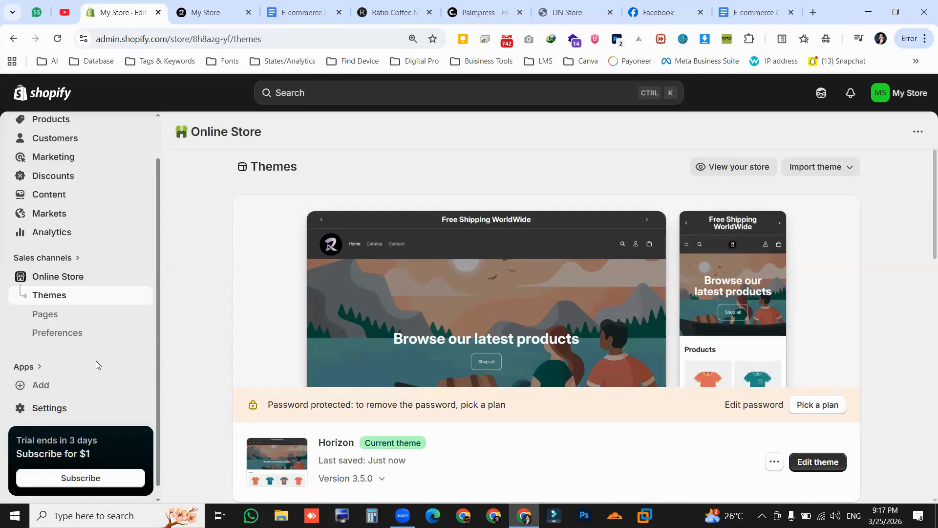
scroll(96, 364, down, 1)
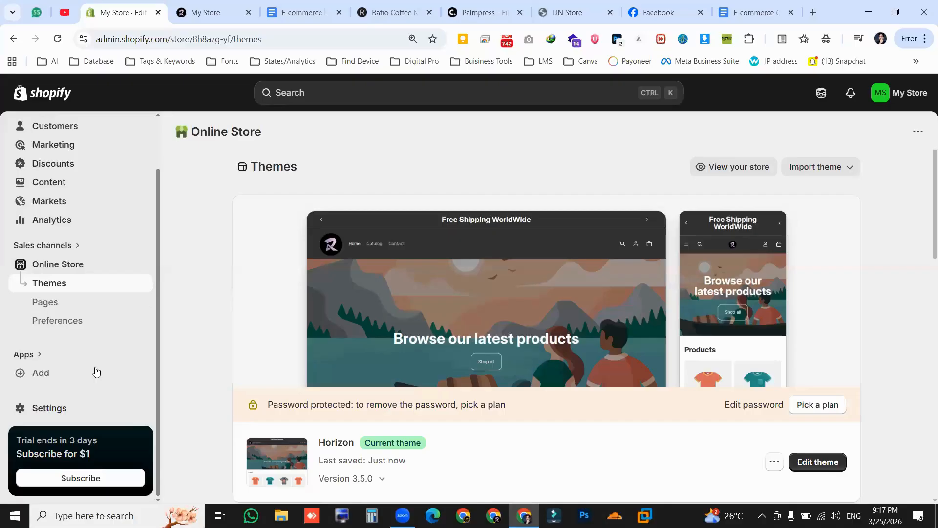
click(39, 415)
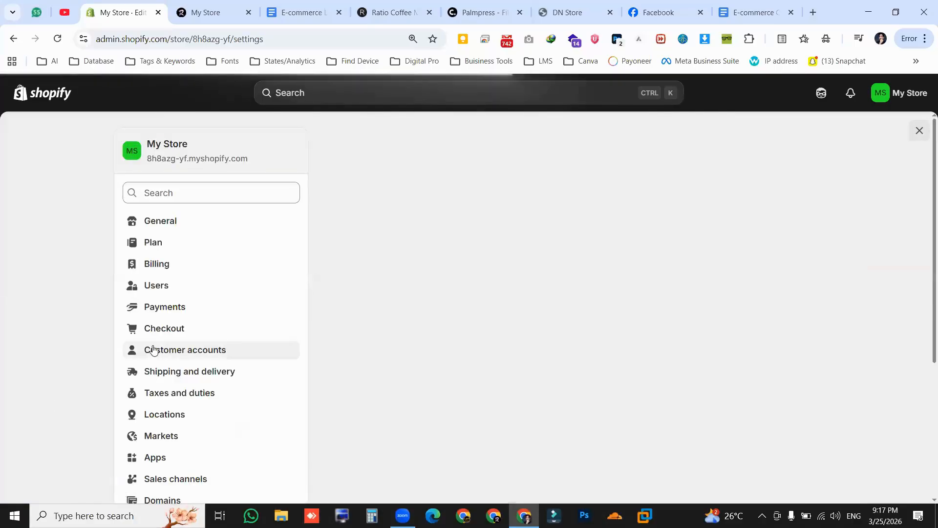
scroll(161, 381, down, 4)
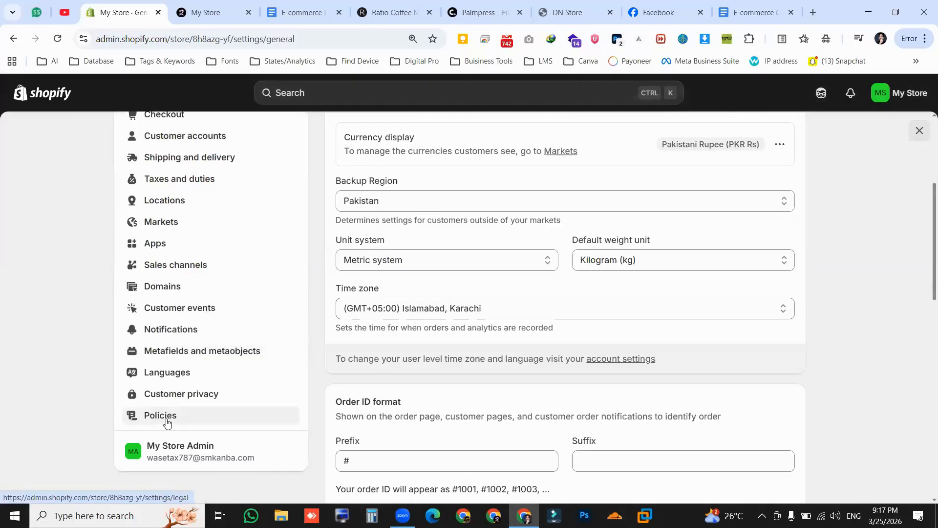
click(166, 420)
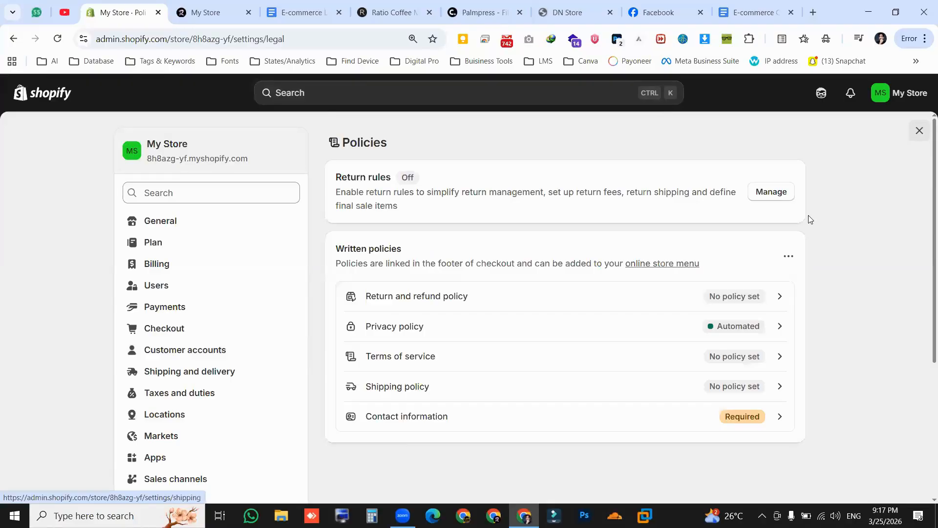
- Open the Return and refund policy from the written policies and look over its title and empty text area
triple_click(430, 251)
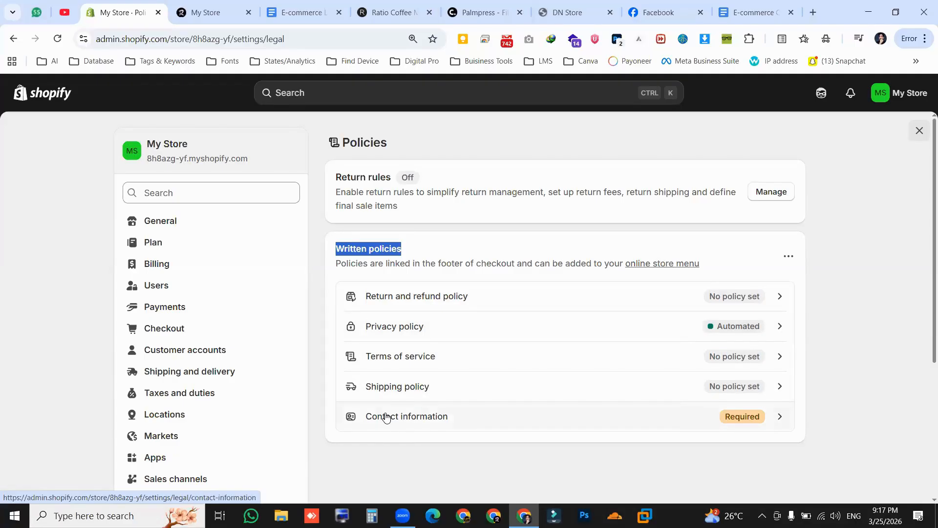
click(461, 305)
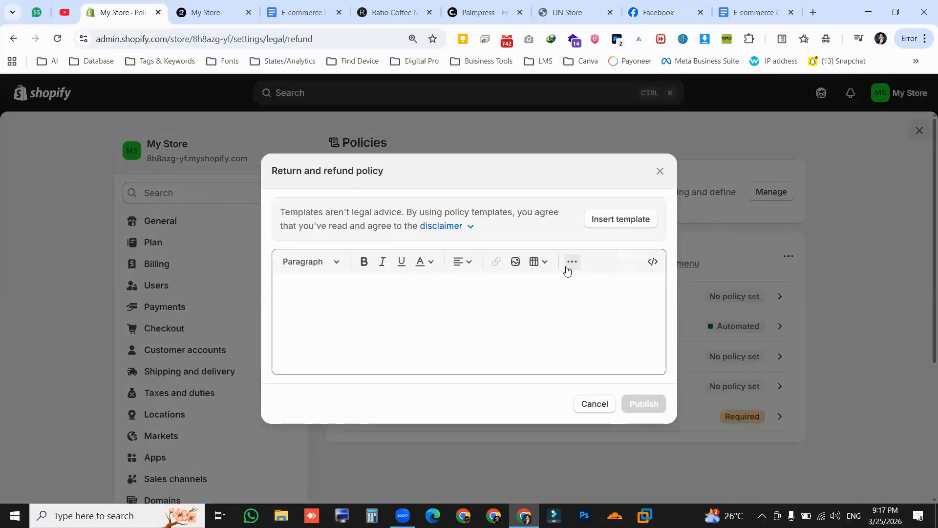
click(356, 287)
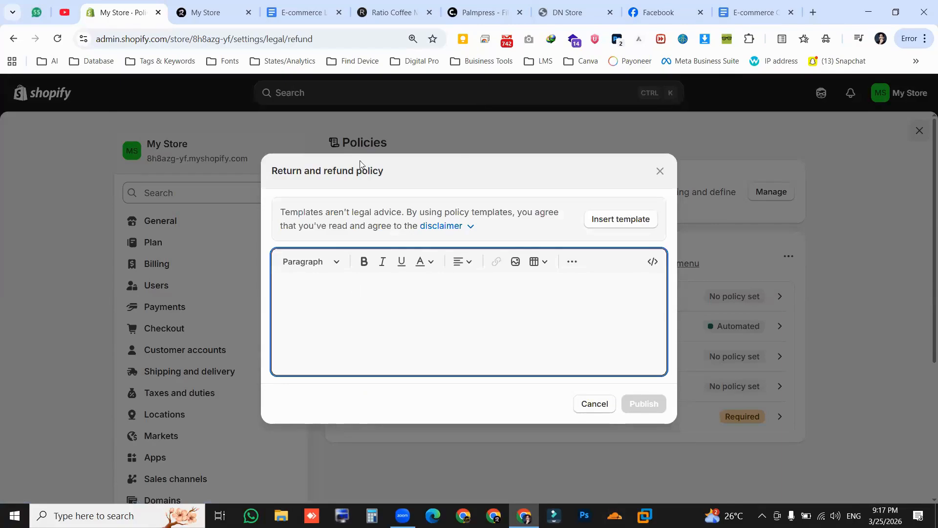
drag(271, 171, 302, 171)
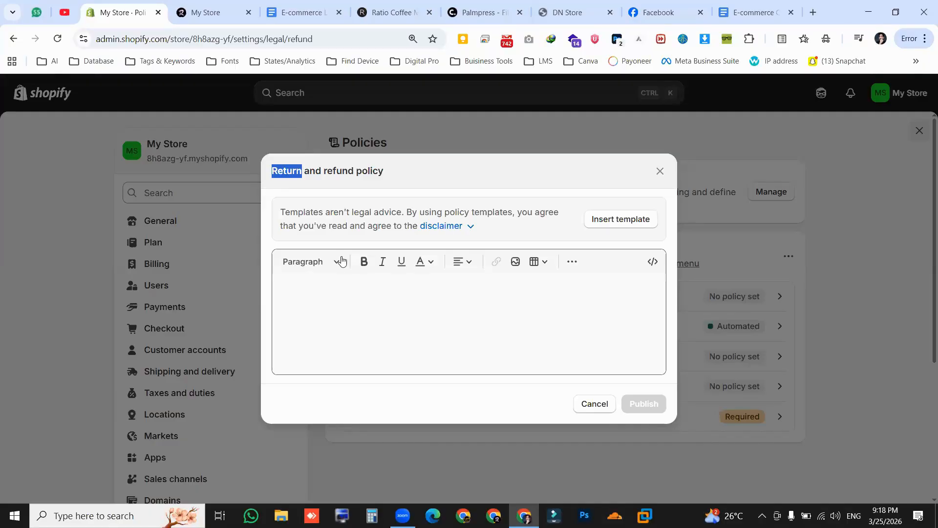
drag(324, 171, 356, 167)
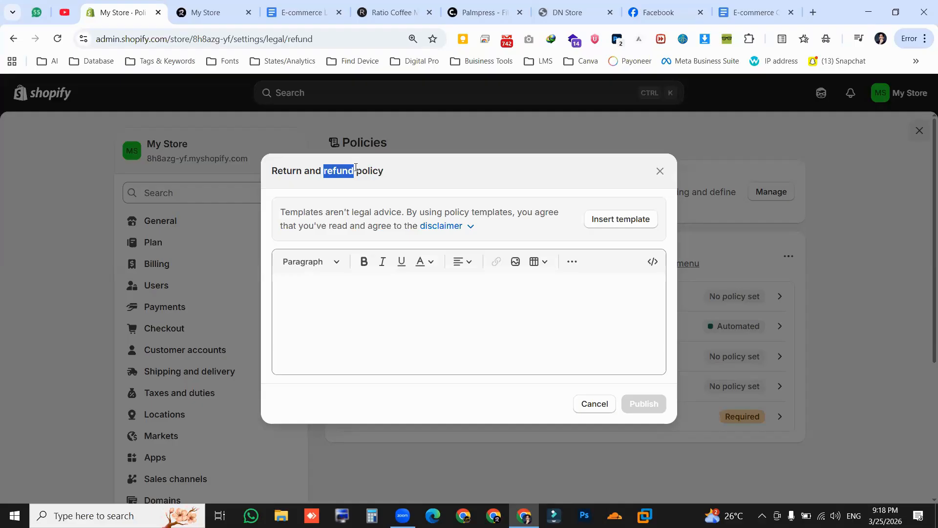
drag(390, 173, 324, 179)
click(296, 182)
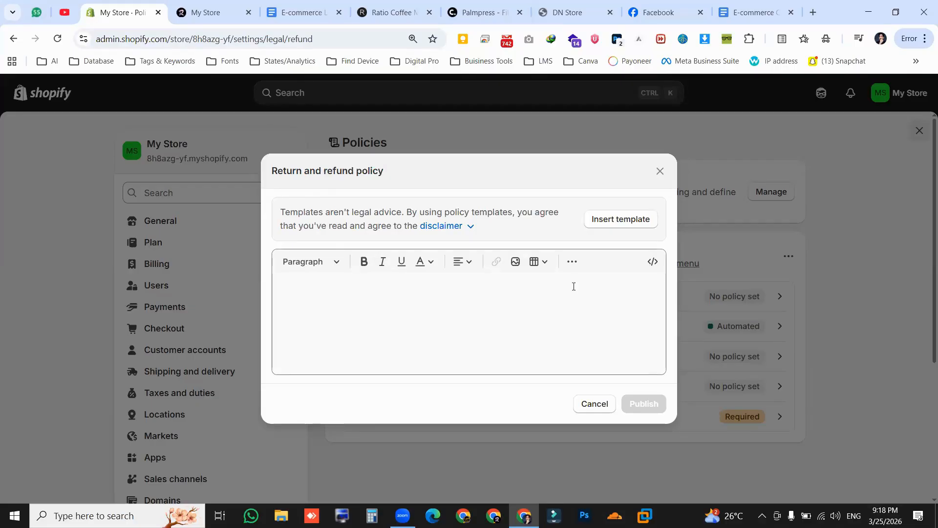
- Insert the template into the Return and refund policy and review the lines containing the contact e-mail
click(621, 219)
scroll(416, 215, up, 5)
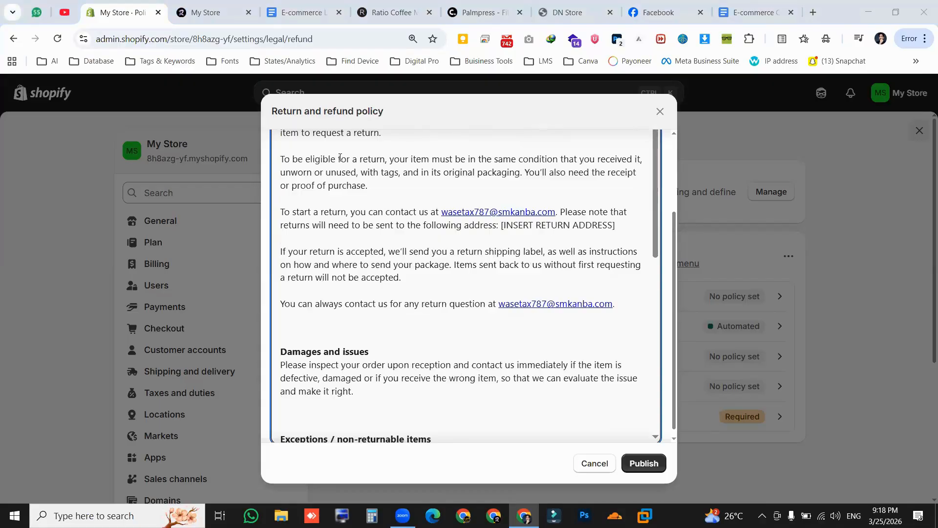
scroll(340, 158, down, 8)
scroll(336, 330, up, 8)
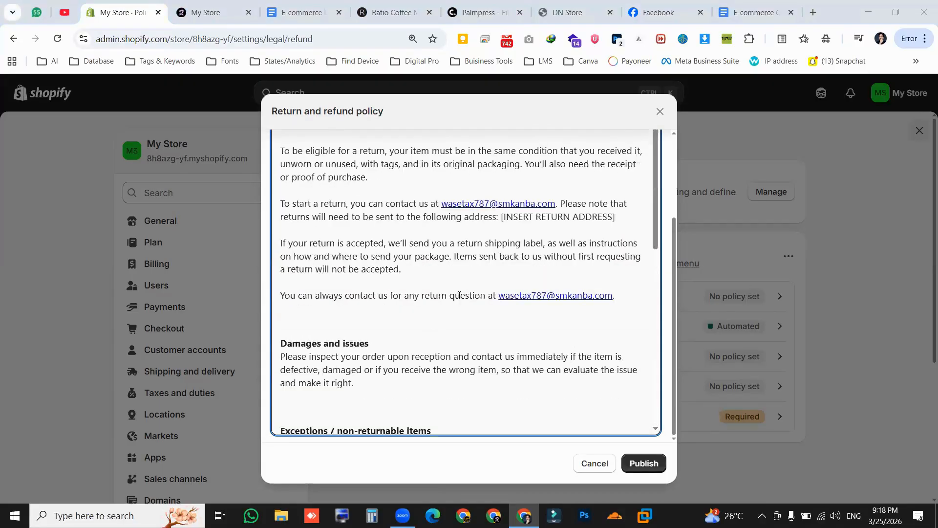
drag(497, 296, 431, 296)
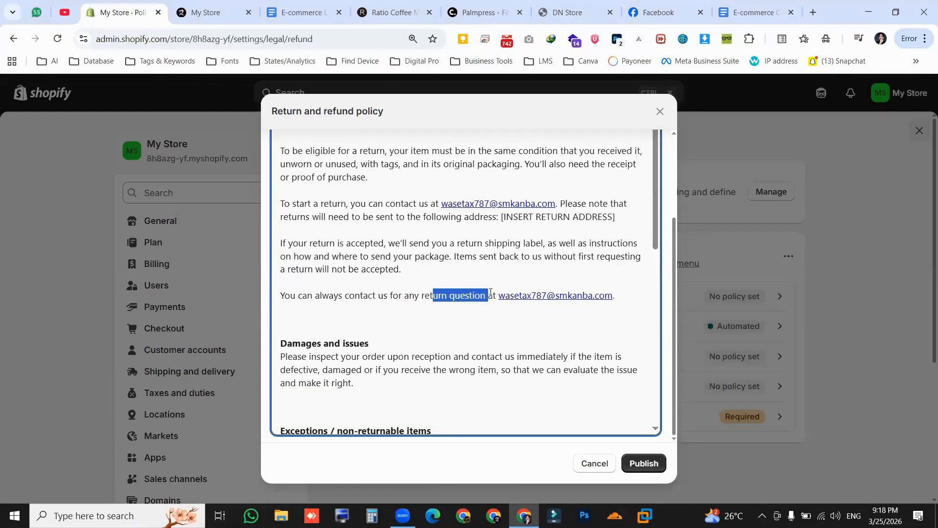
drag(499, 297, 546, 297)
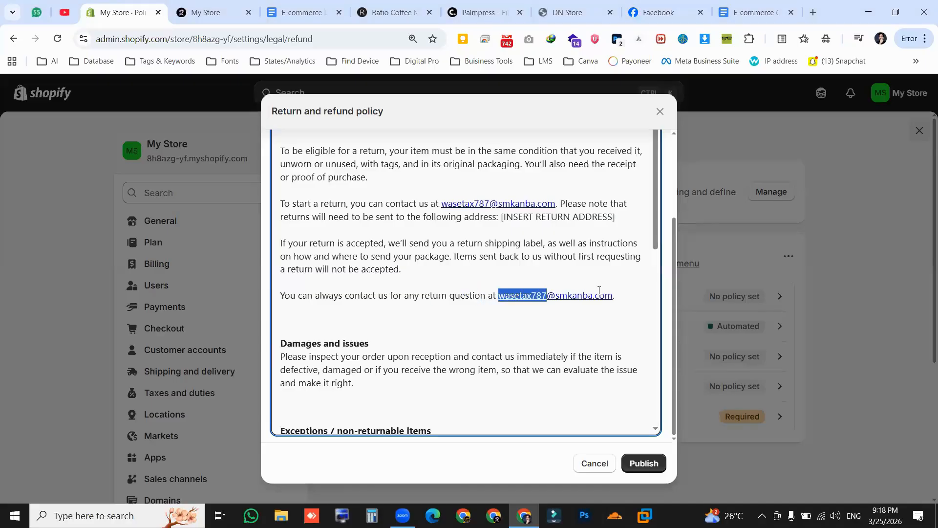
drag(599, 290, 613, 293)
click(439, 203)
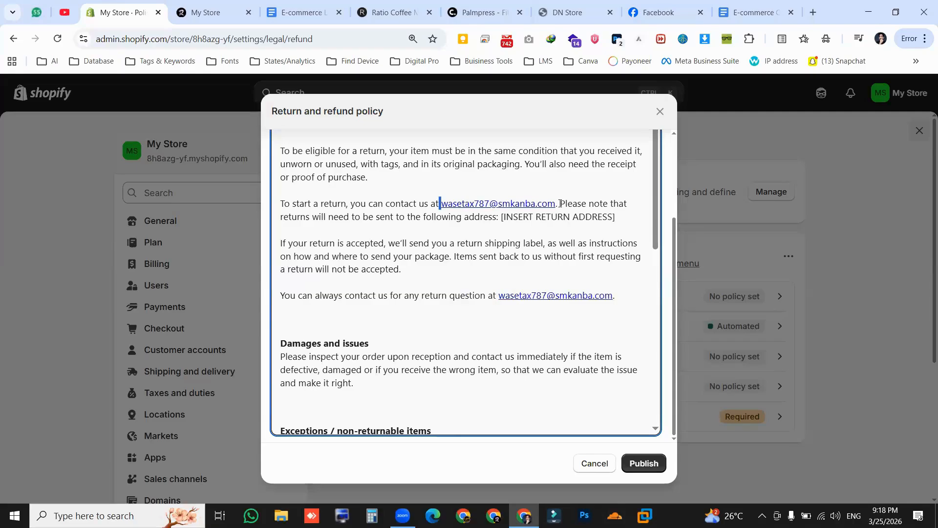
drag(440, 204, 560, 204)
- Examine the policy's Refunds section and the European Union 14 day cooling off period terms
scroll(516, 225, up, 3)
scroll(513, 244, down, 10)
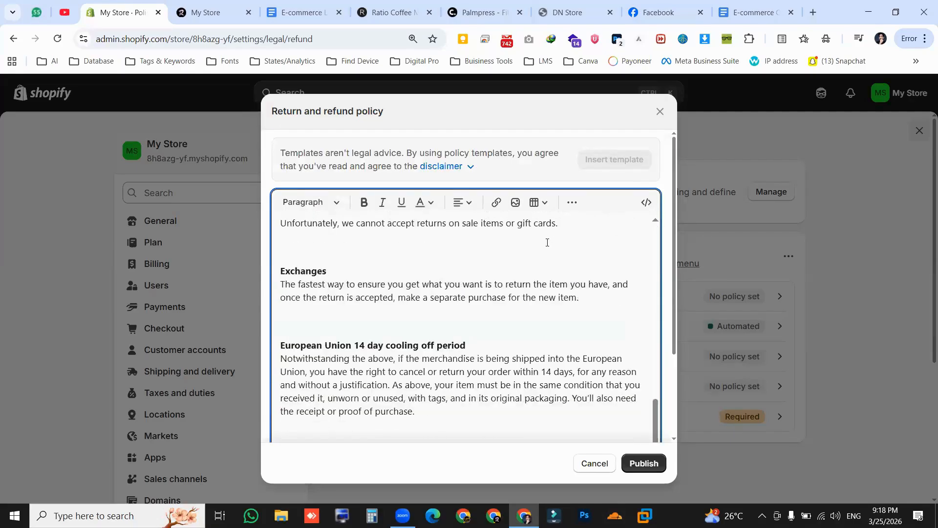
scroll(510, 273, up, 4)
scroll(415, 386, down, 5)
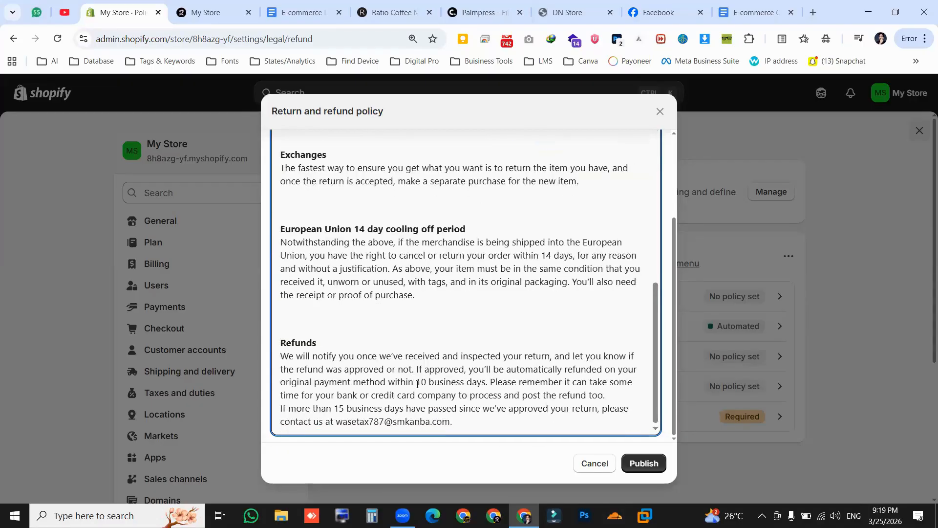
click(280, 382)
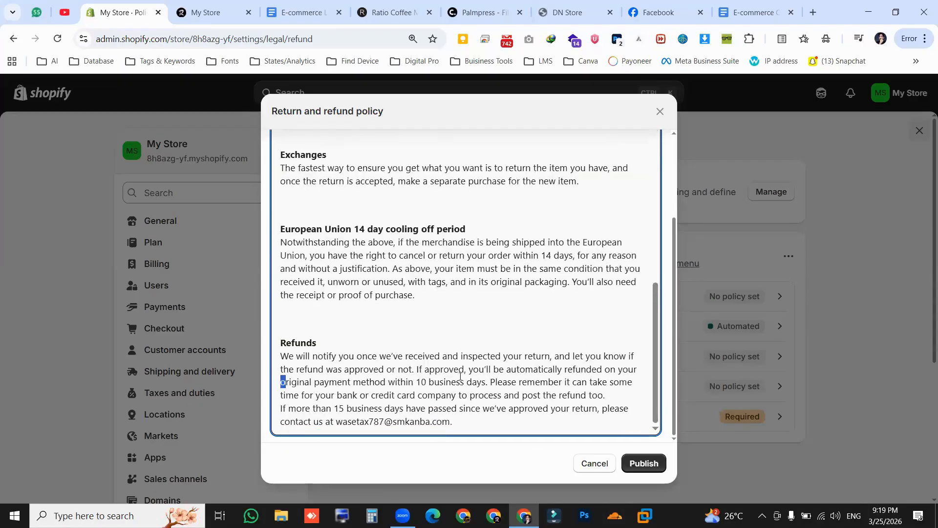
shift+click(489, 380)
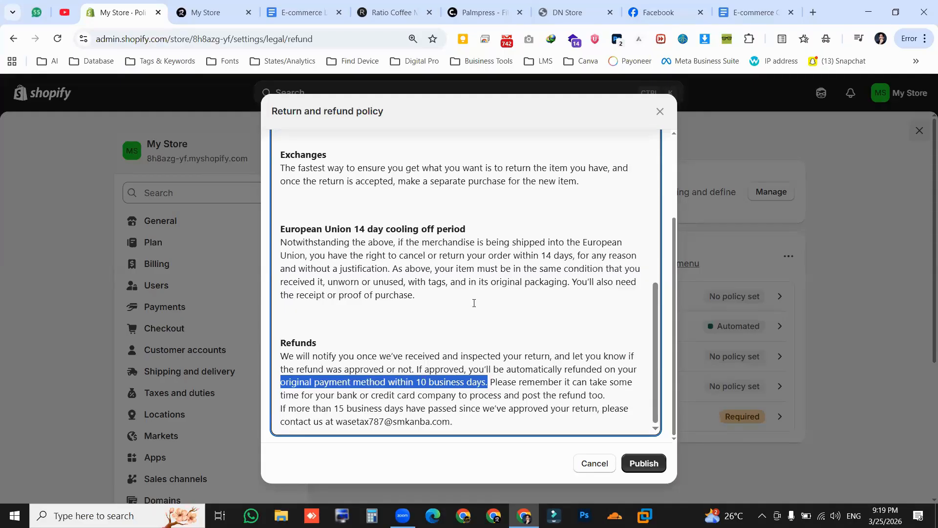
click(436, 230)
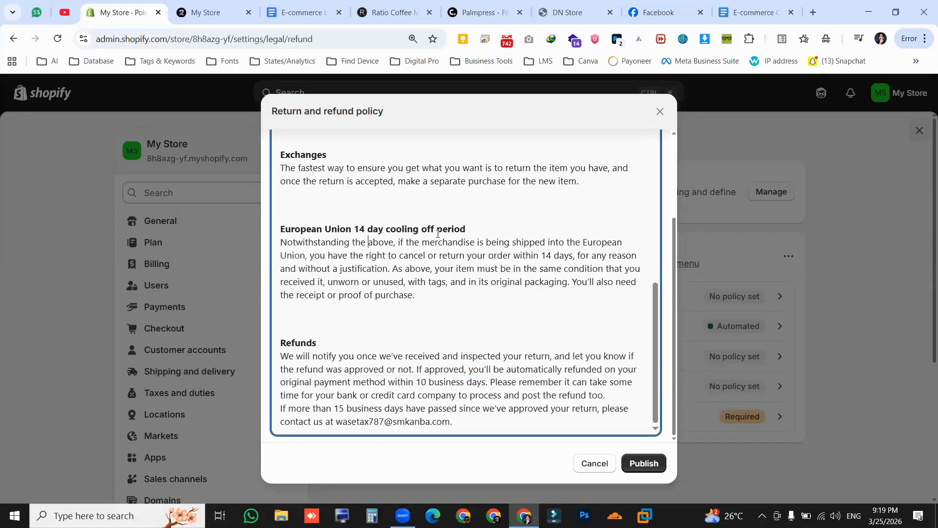
drag(351, 229, 466, 230)
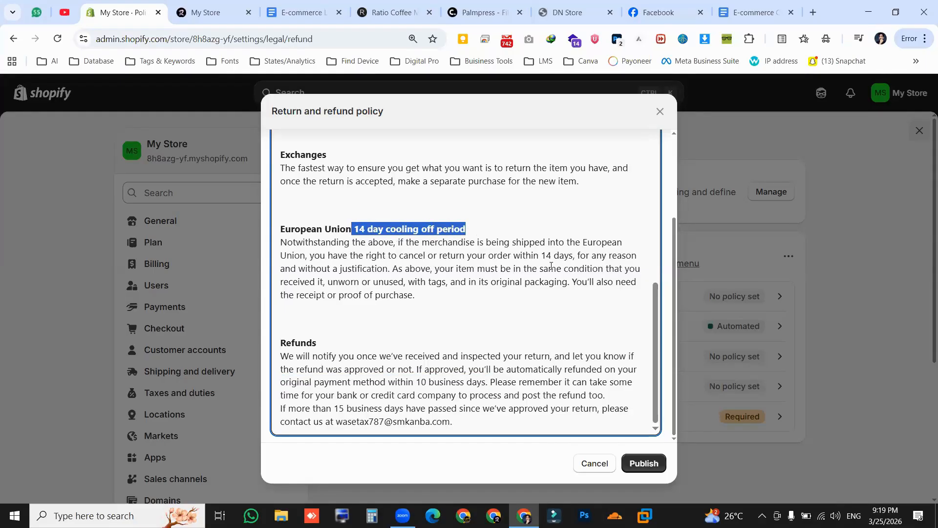
drag(382, 255, 576, 257)
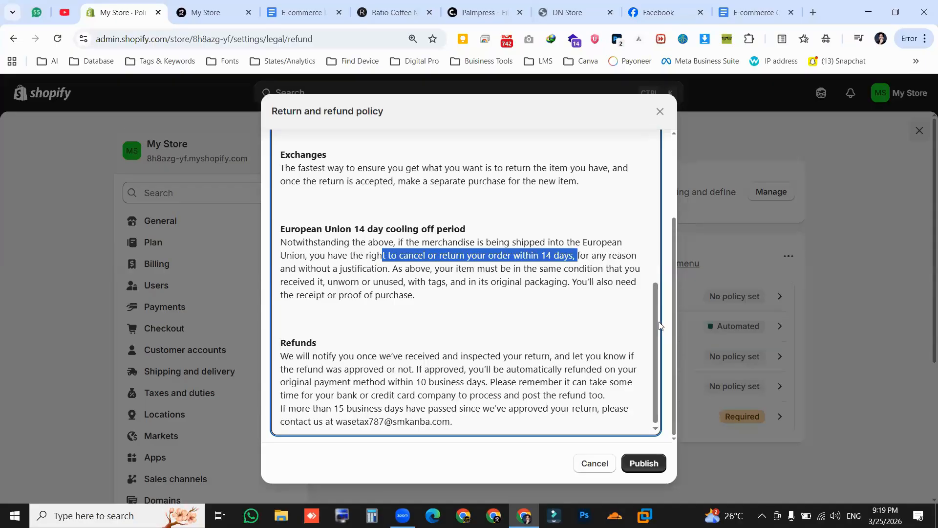
click(626, 310)
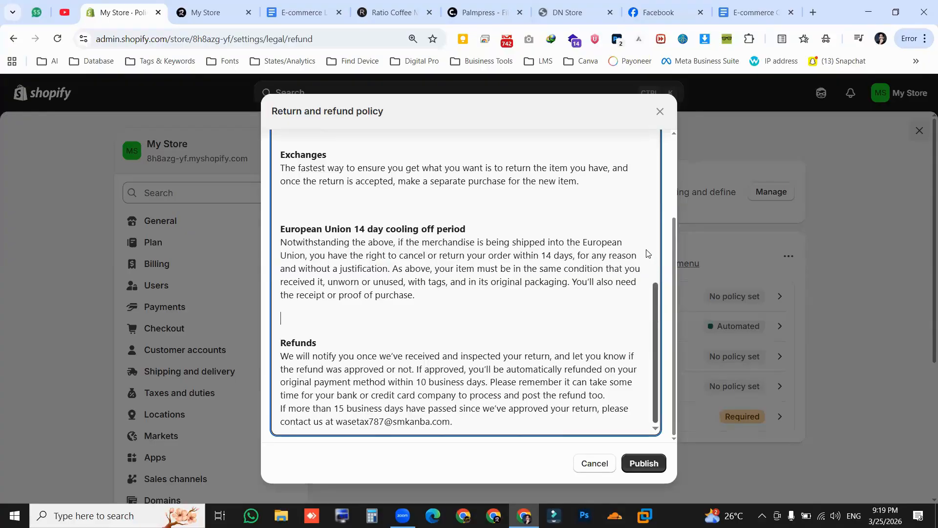
- Go back through the policy text and highlight the [INSERT RETURN ADDRESS] placeholder
scroll(645, 307, up, 5)
scroll(628, 311, down, 5)
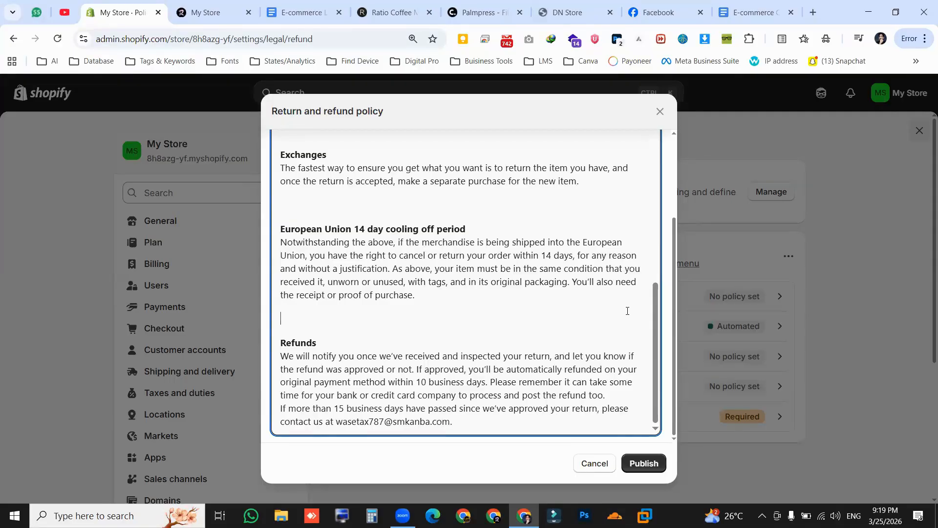
scroll(544, 298, up, 8)
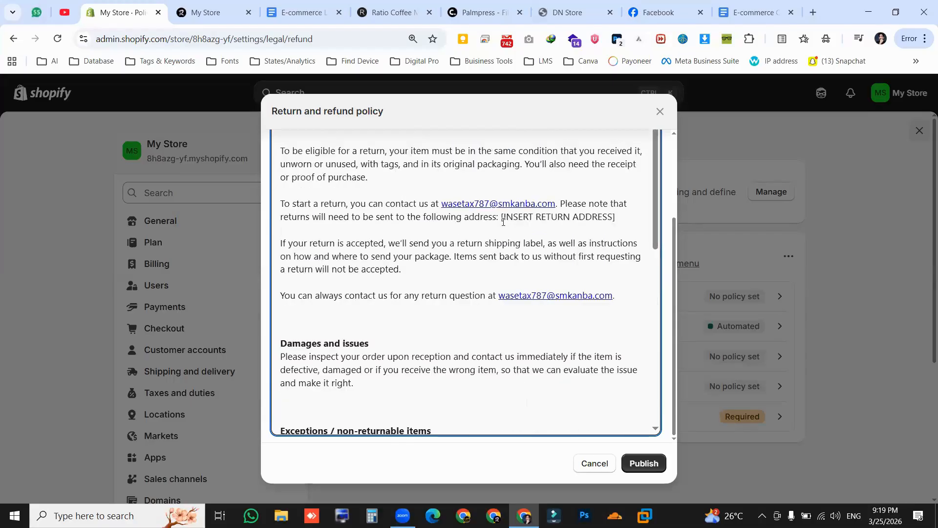
drag(503, 217, 616, 218)
scroll(560, 252, up, 3)
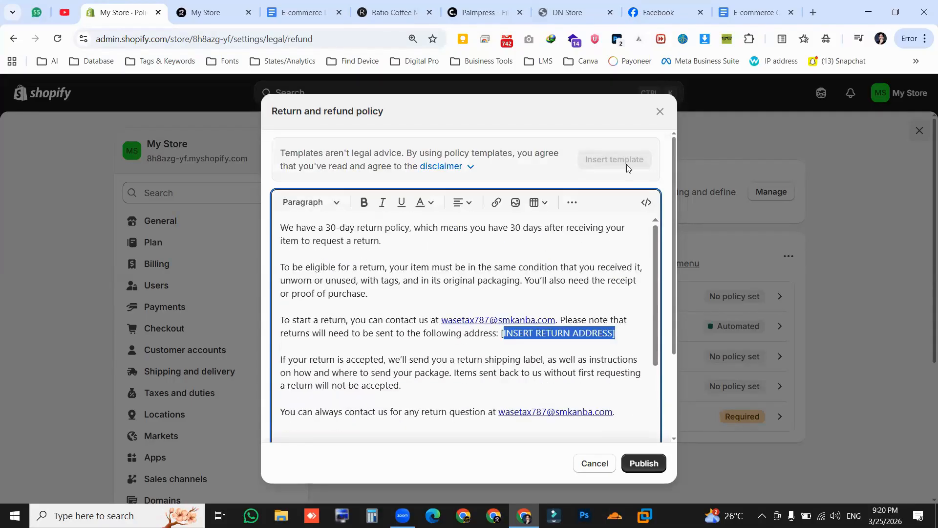
- Publish the Return and refund policy and turn off the automated policy option for the Privacy policy
click(644, 466)
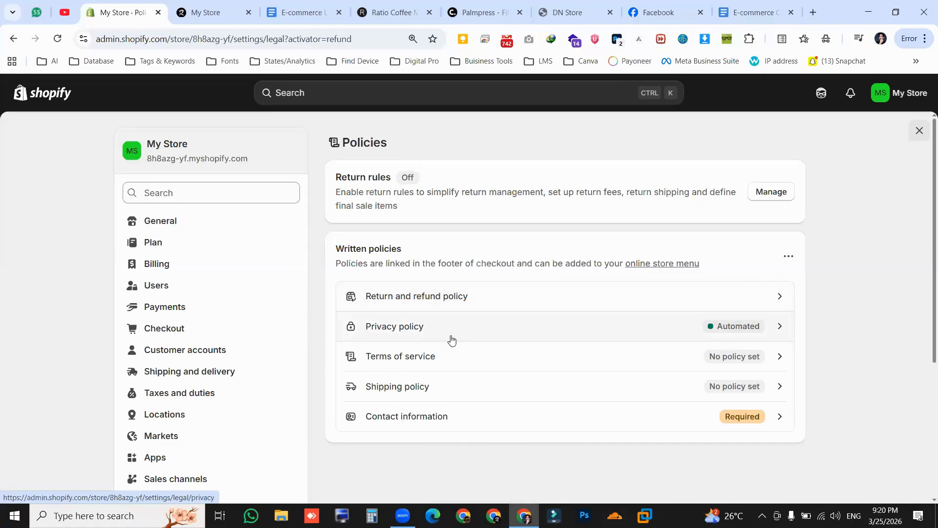
click(465, 322)
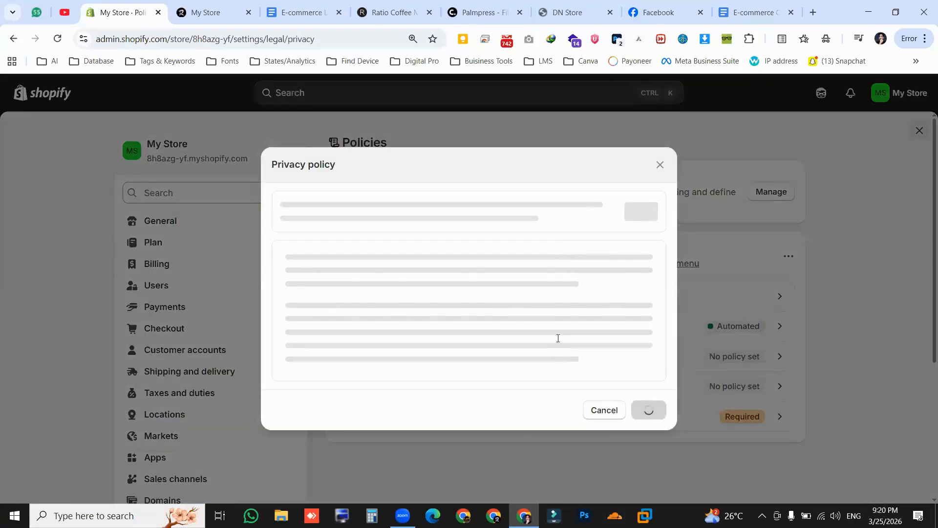
scroll(547, 348, down, 15)
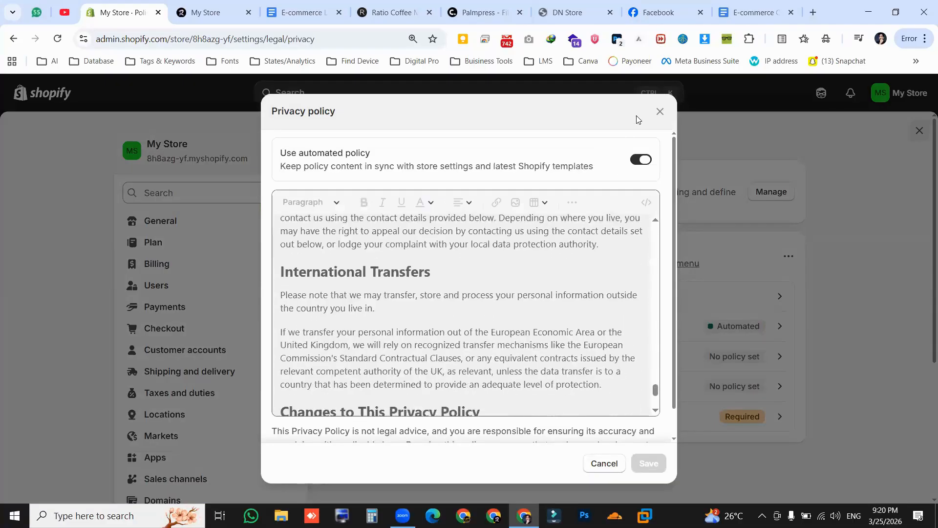
click(639, 160)
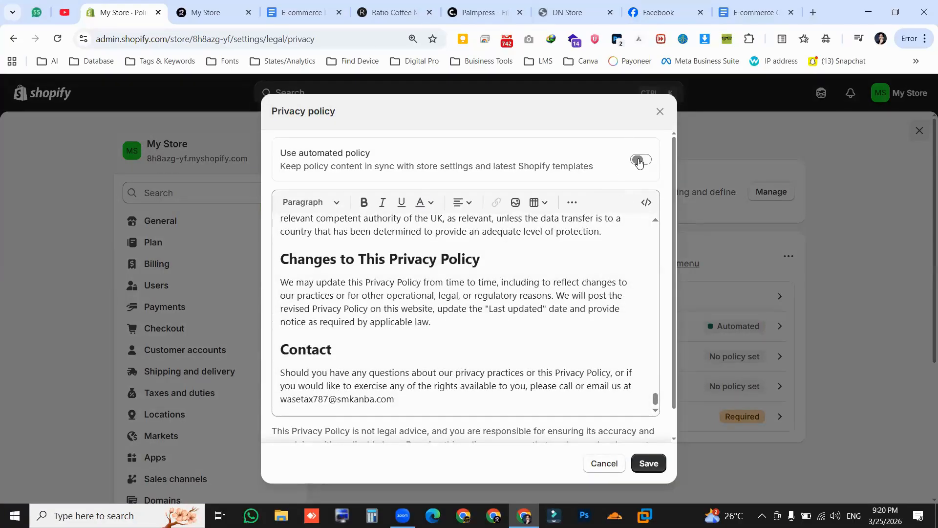
- Review the Privacy policy text through to its Contact section and save the policy
scroll(450, 287, down, 1)
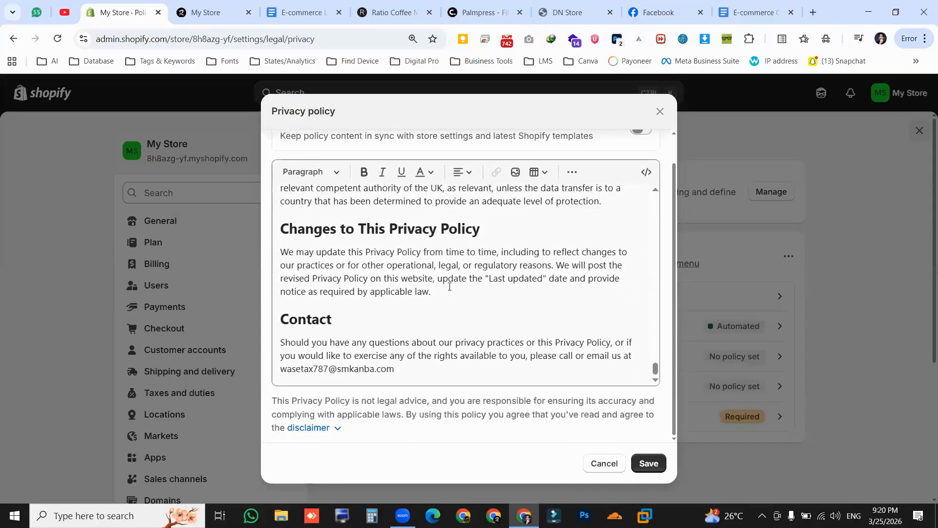
scroll(450, 287, up, 15)
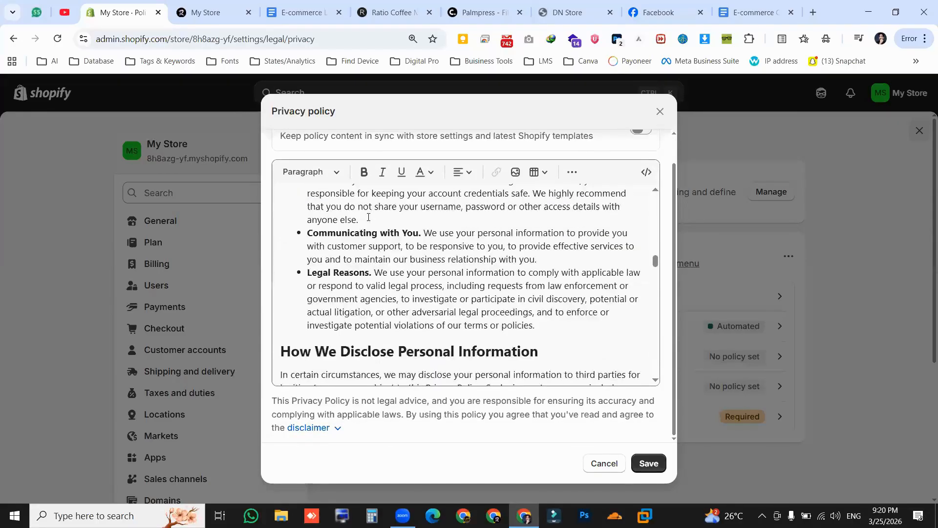
scroll(368, 217, up, 10)
scroll(473, 238, down, 8)
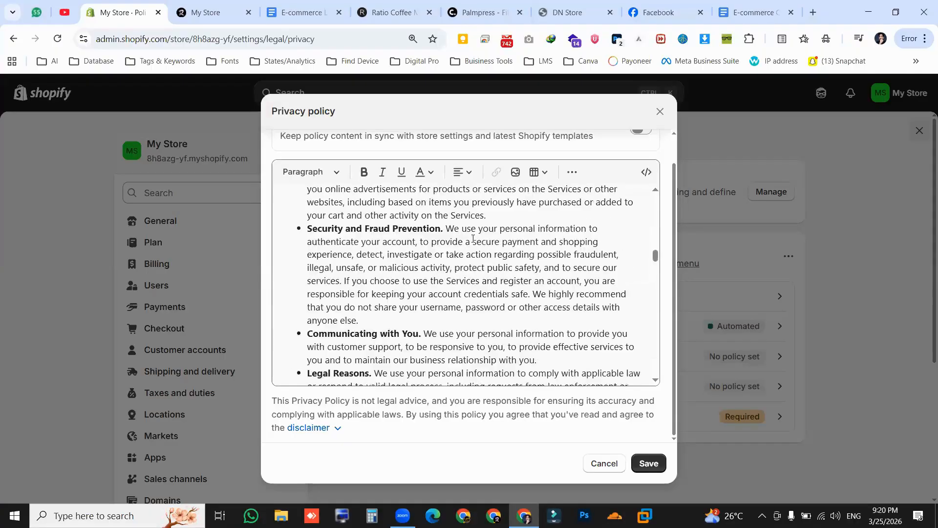
scroll(472, 238, down, 5)
scroll(635, 364, down, 20)
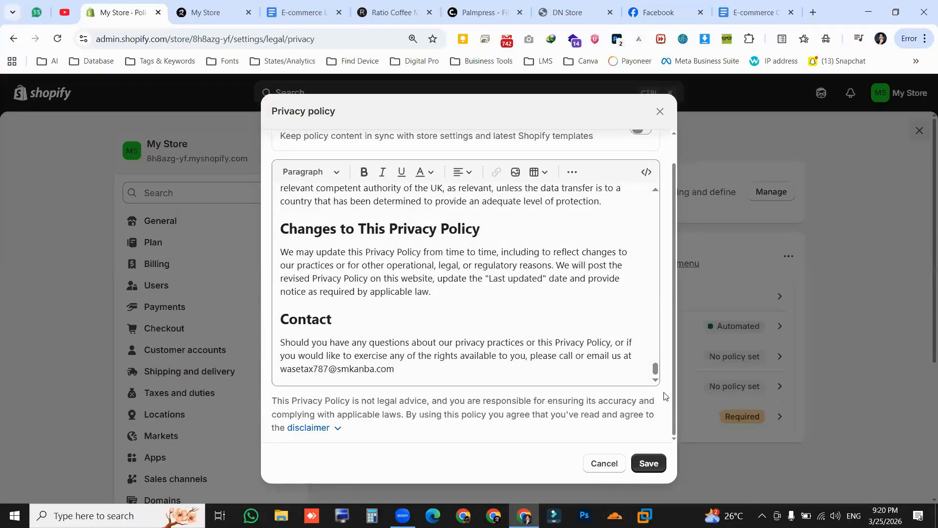
click(649, 462)
- Insert the template into the Terms of service and review its sections from the introduction to Section 25
click(496, 357)
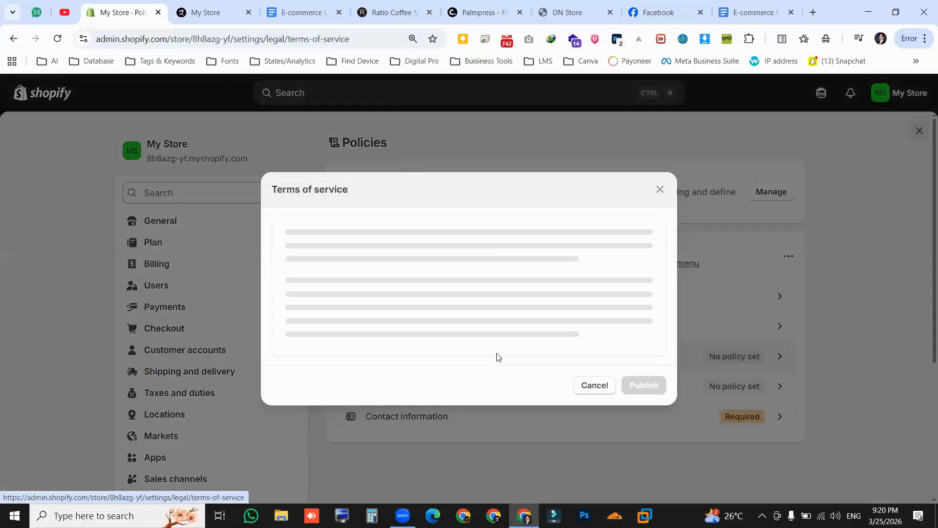
click(623, 222)
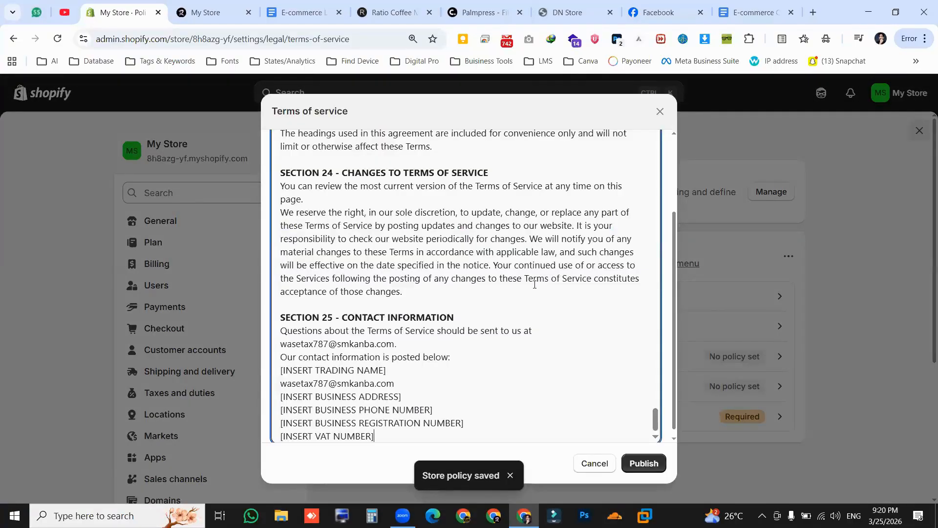
scroll(544, 307, down, 2)
scroll(331, 241, up, 20)
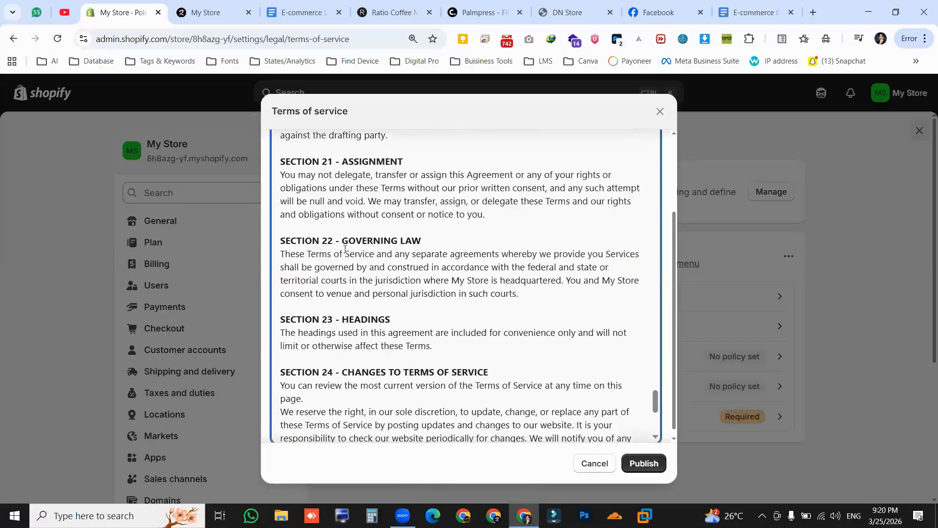
scroll(365, 234, up, 20)
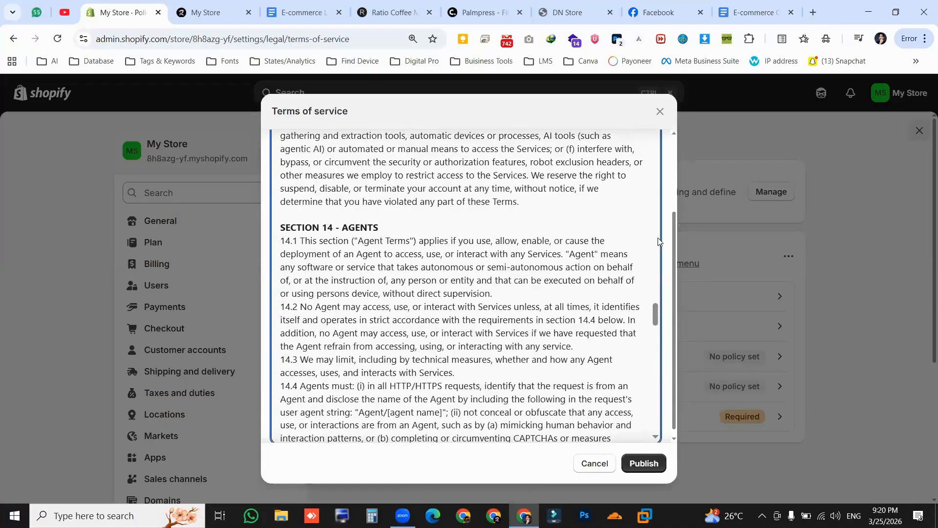
scroll(398, 348, up, 15)
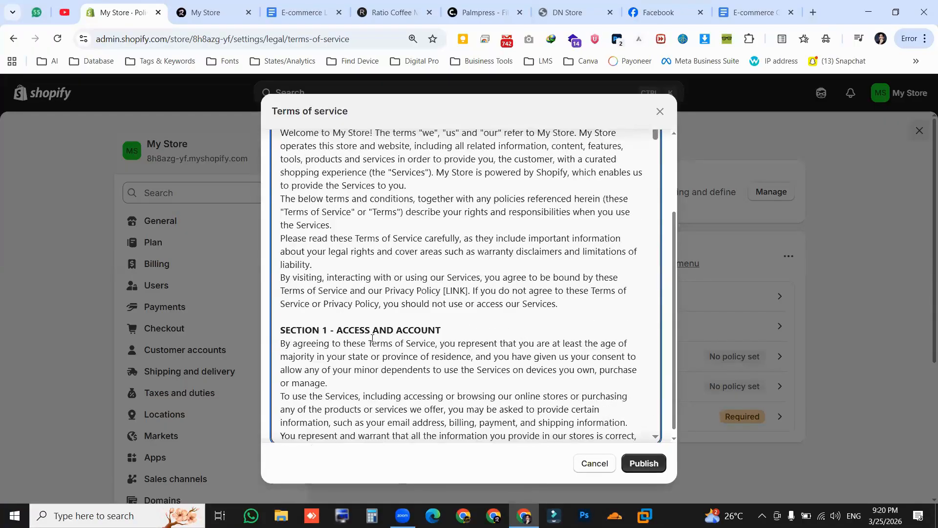
scroll(293, 367, down, 20)
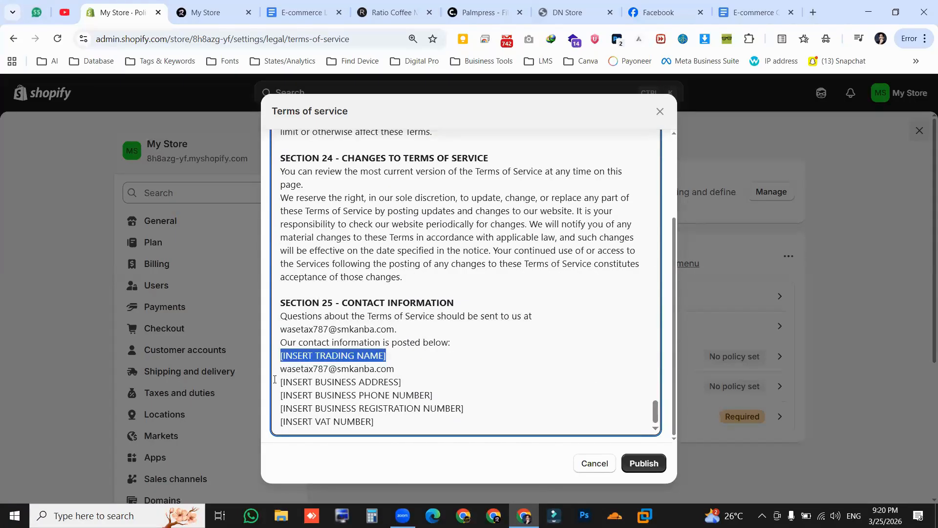
- Replace the business address and business phone number placeholders in Section 25 with a sample address and phone number
drag(281, 382, 401, 382)
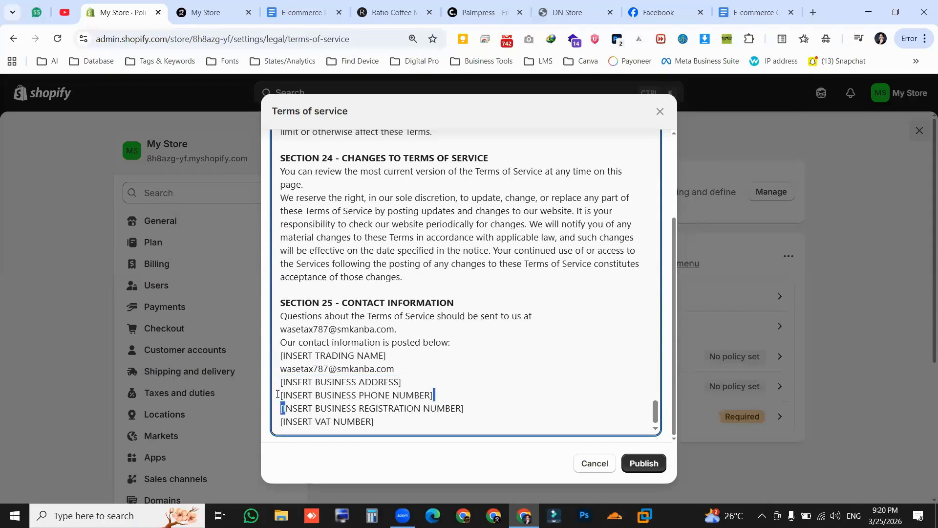
mouse_move(281, 396)
mouse_down()
mouse_move(434, 395)
mouse_move(272, 409)
mouse_up()
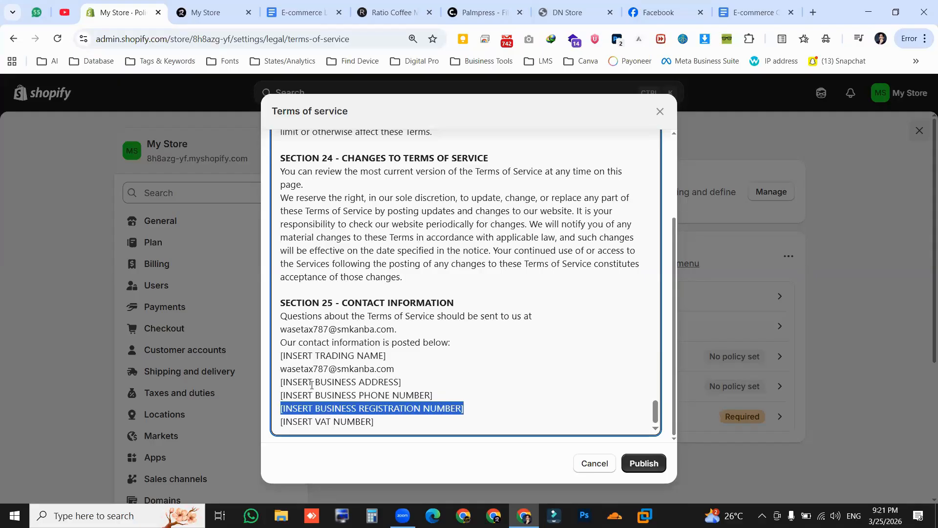
drag(315, 382, 283, 382)
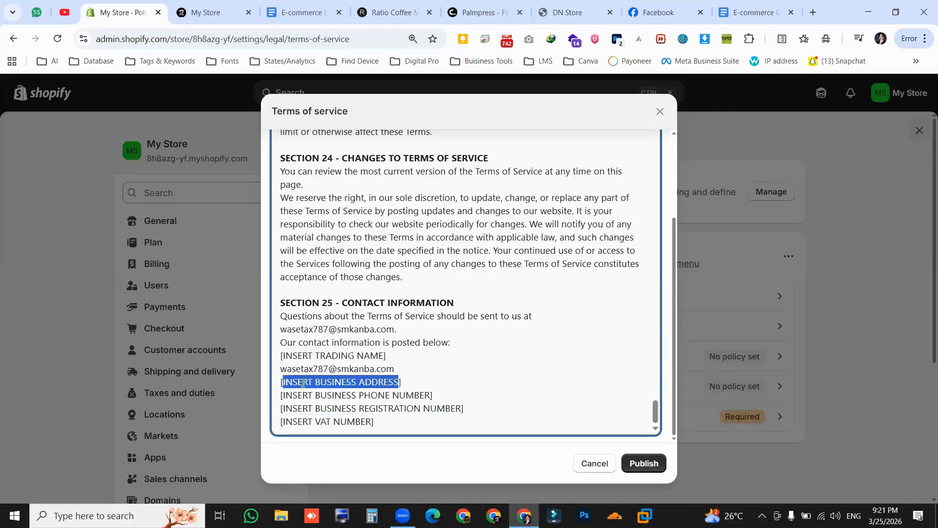
text(abc)
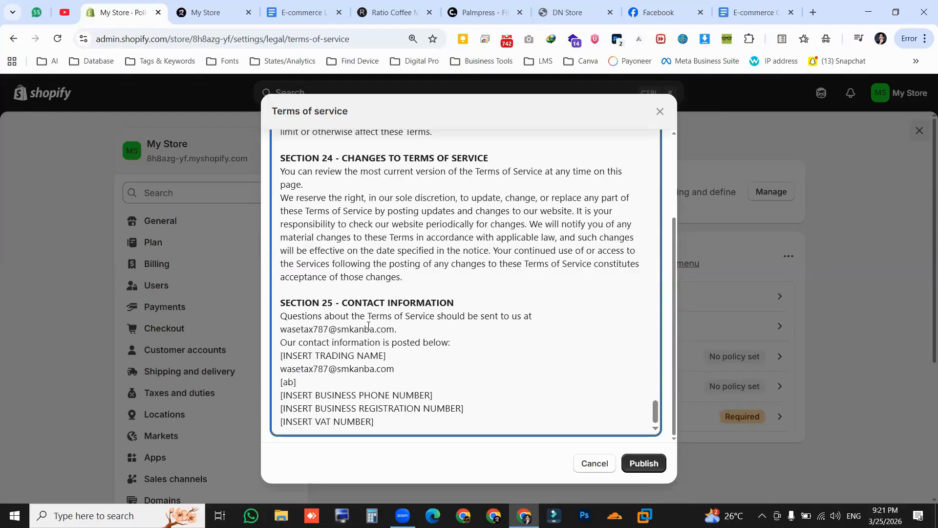
drag(430, 394, 286, 394)
text(123)
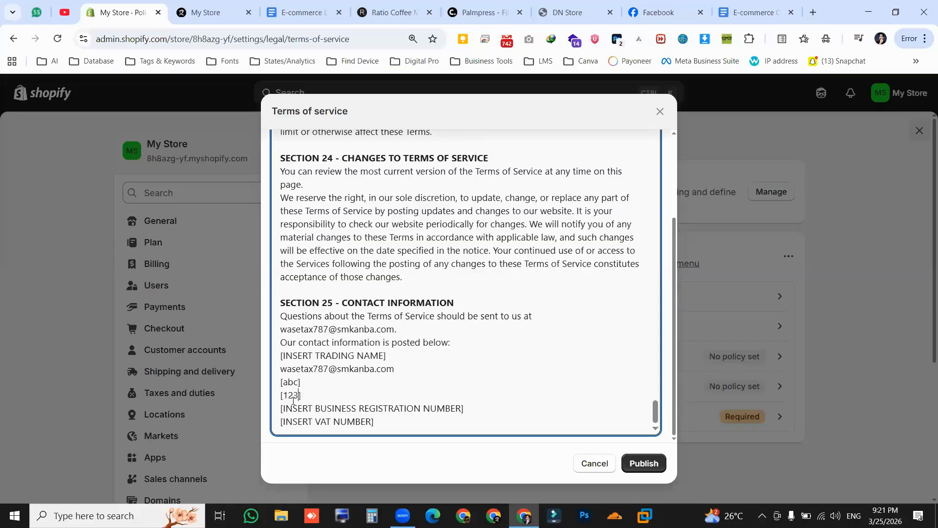
- Delete the VAT number and business registration number placeholders from Section 25 and publish the Terms of service
drag(384, 422, 264, 422)
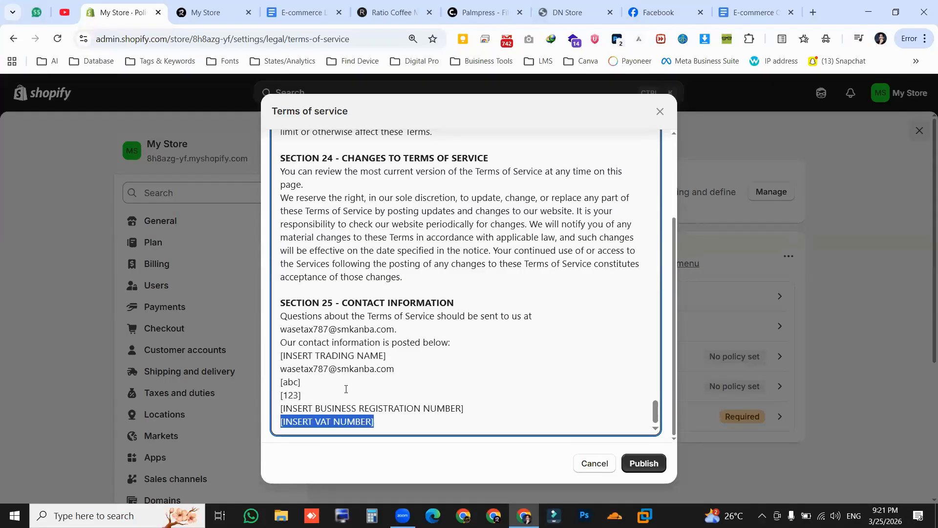
key(BackSpace)
drag(484, 417, 281, 411)
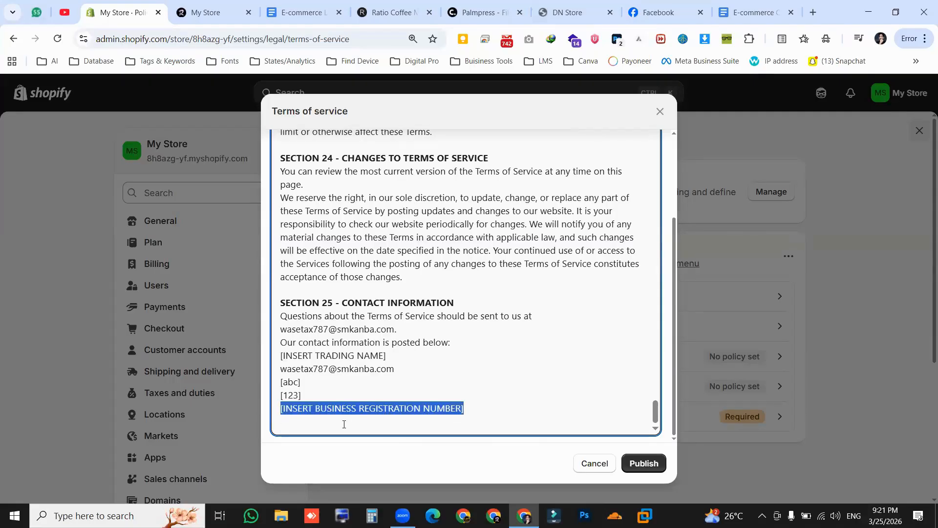
key(BackSpace)
key(BackSpace)
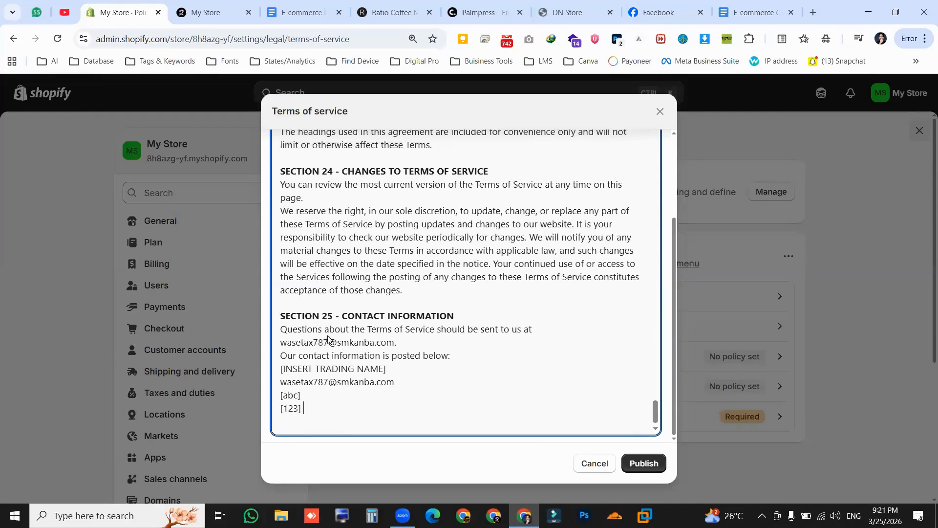
drag(396, 342, 226, 346)
click(644, 463)
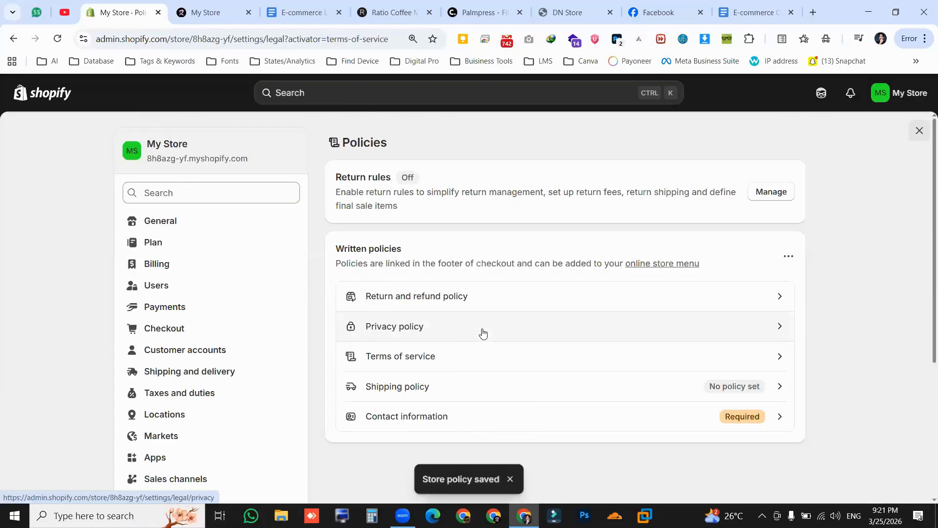
- Insert the template into the Contact information policy and review its e-mail and trade name lines
scroll(461, 342, down, 4)
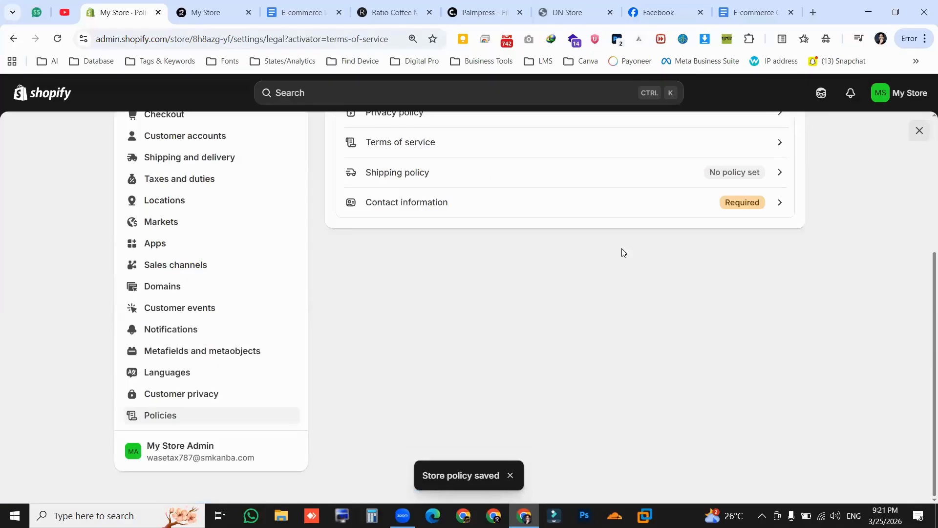
click(688, 203)
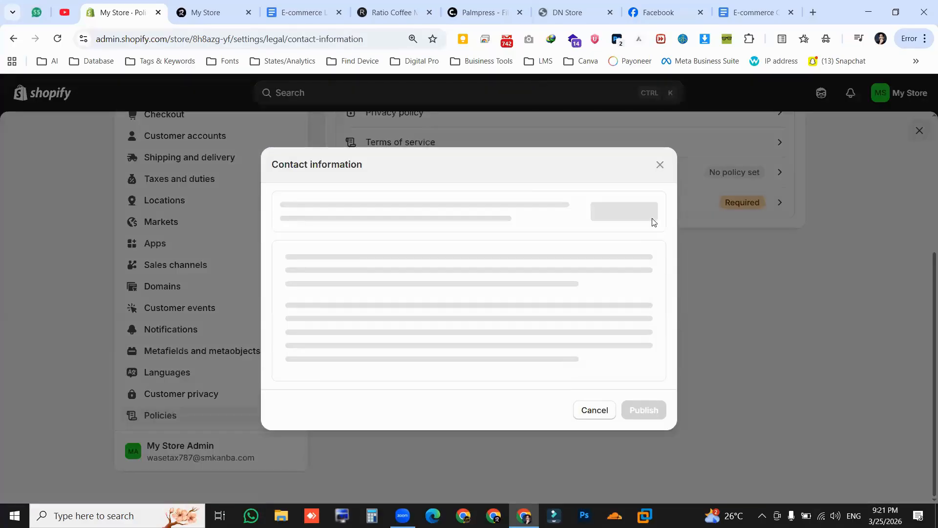
click(623, 206)
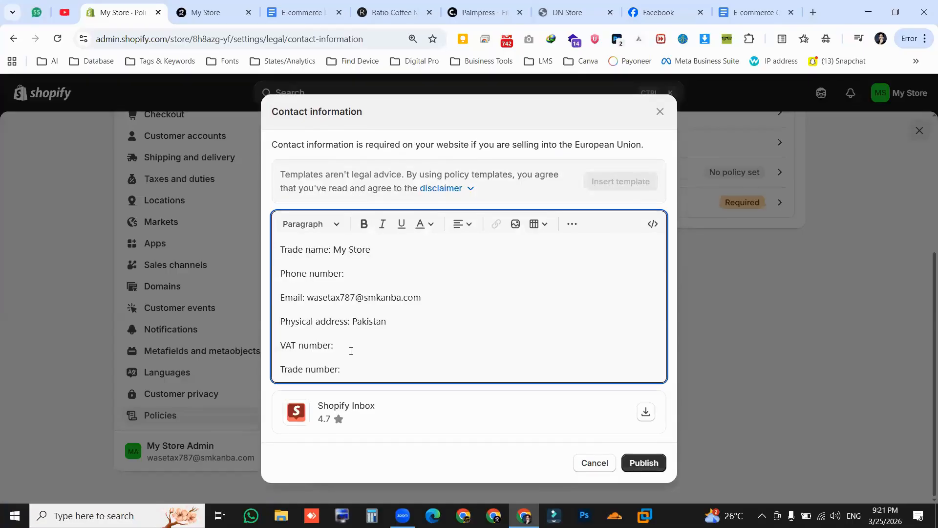
triple_click(397, 295)
click(362, 264)
drag(336, 245, 387, 243)
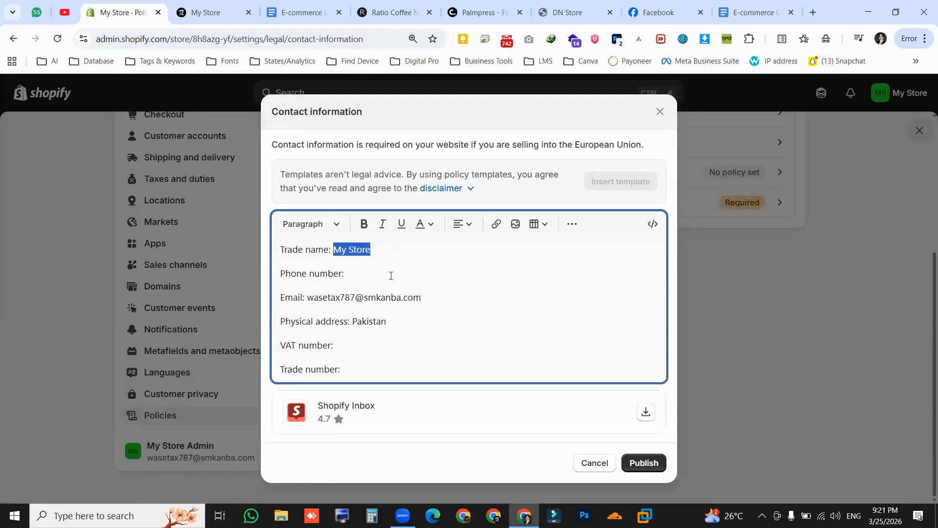
- Remove the VAT number and Trade number lines, fill in the phone number and publish the Contact information
drag(364, 340, 174, 343)
key(BackSpace)
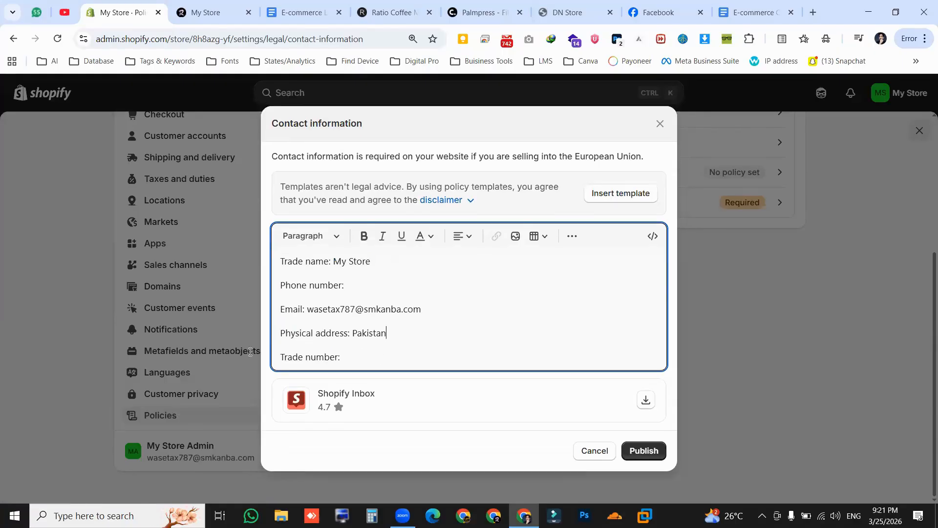
drag(282, 356, 384, 360)
key(BackSpace)
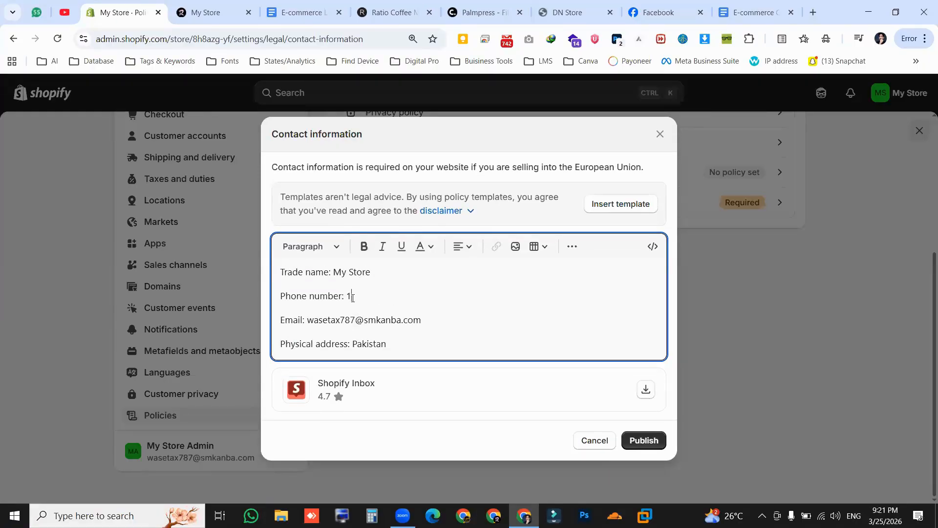
click(650, 441)
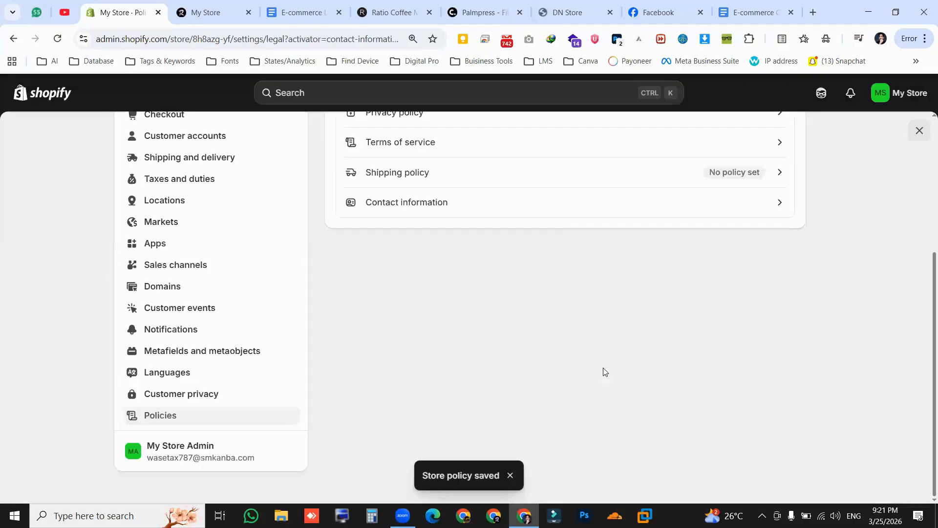
- Switch to the E-commerce Lects Outline in Google Docs and highlight the Main Manu item under Design Home Page
click(303, 12)
click(417, 356)
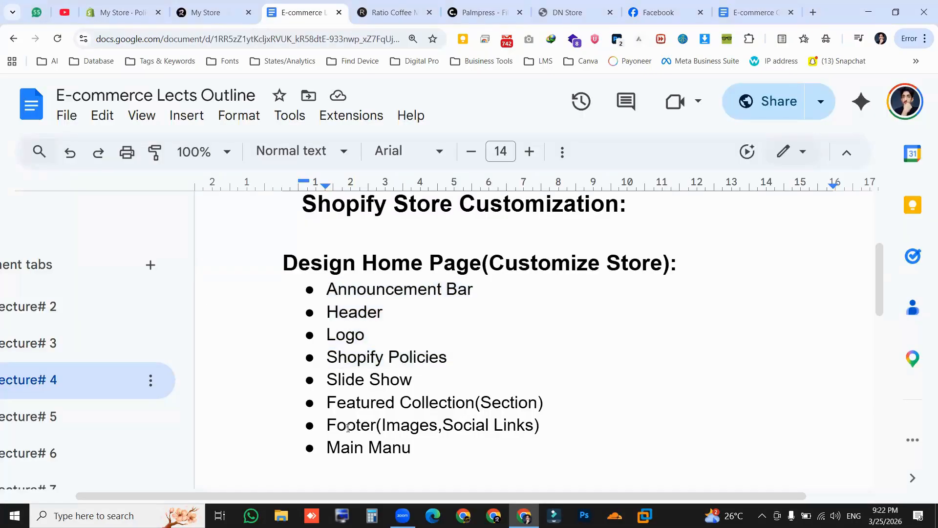
drag(327, 445, 411, 447)
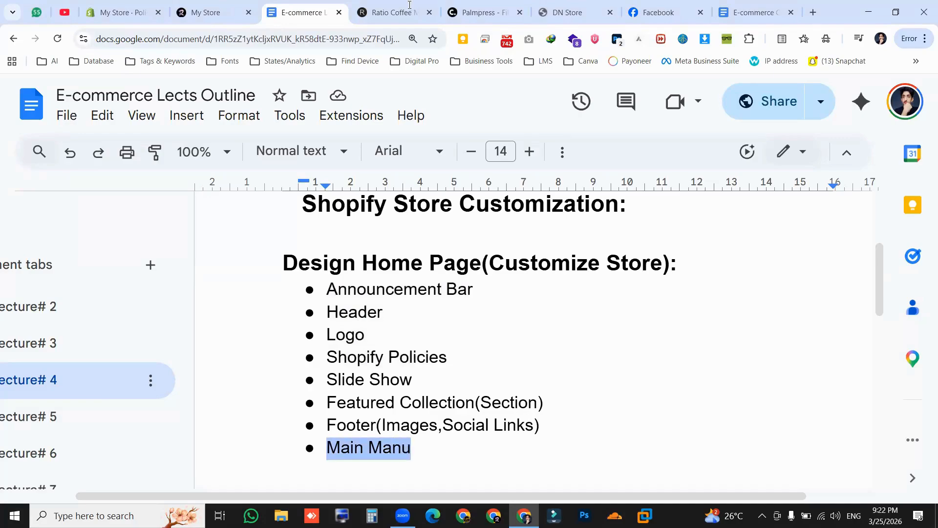
- Look over the main navigation menus of the Ratio Coffee, Corkcicle and DN Store websites
key(ctrl+Tab)
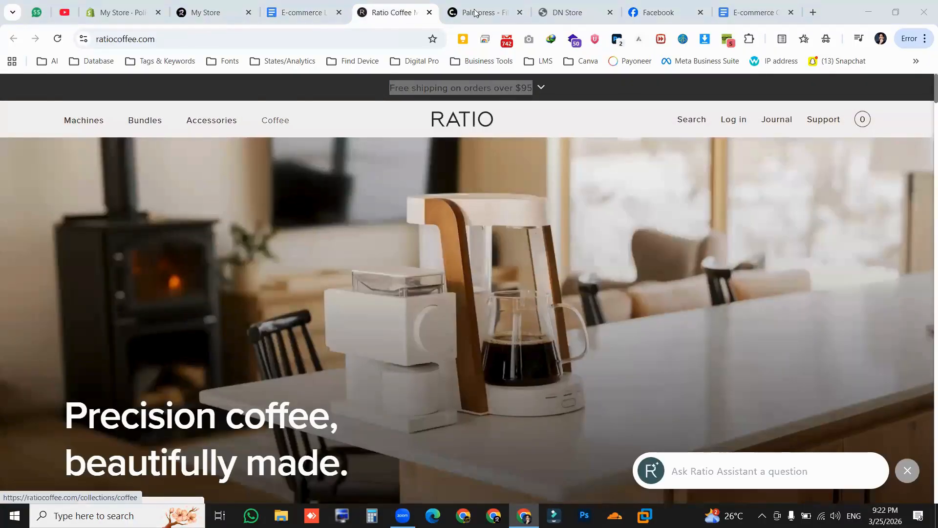
key(ctrl+Tab)
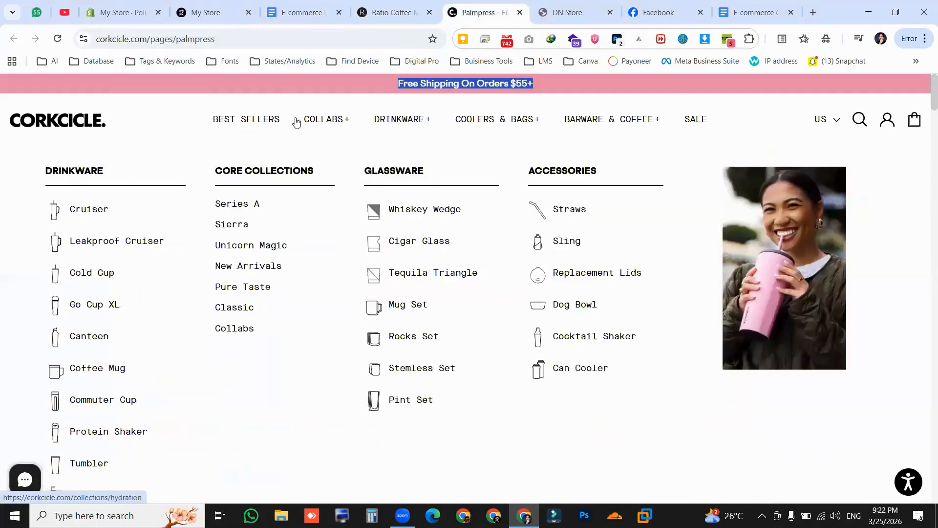
click(579, 14)
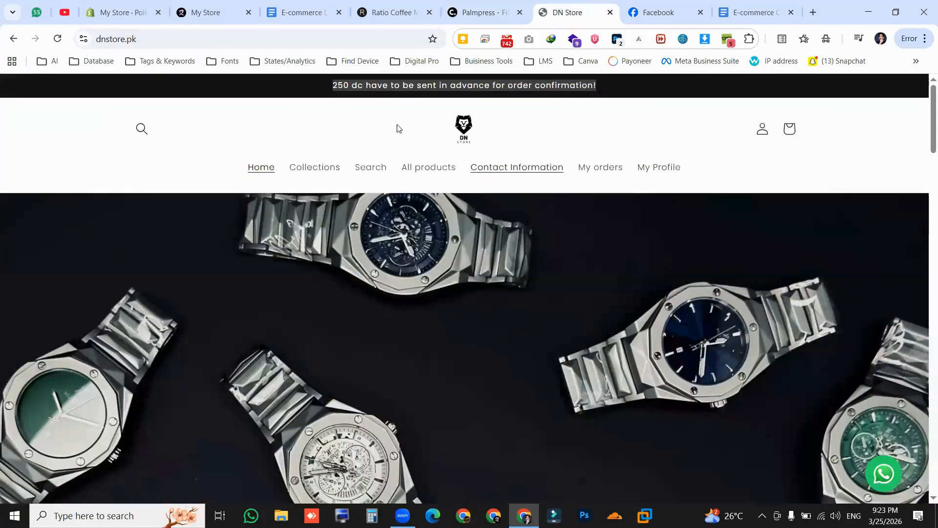
- Look over the My Store storefront from its header menu down to the email signup at the end of the page
key(ctrl+3)
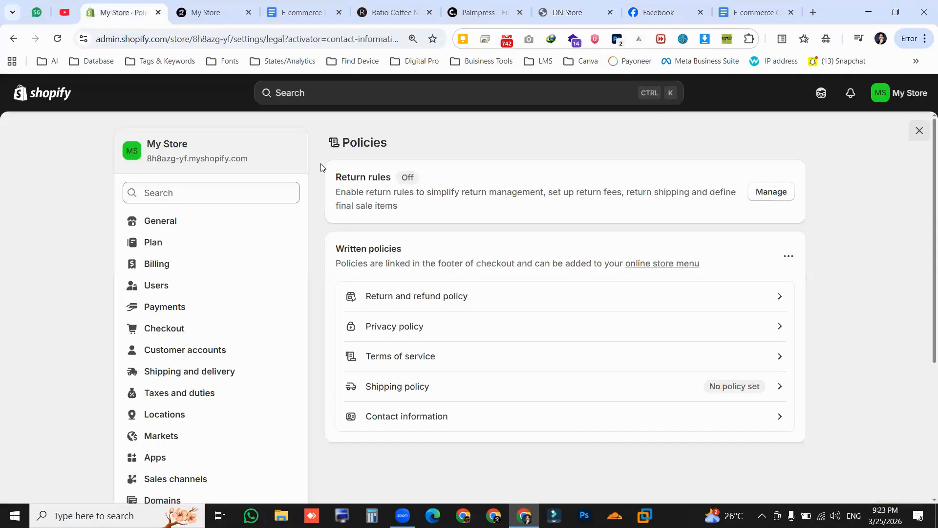
click(184, 20)
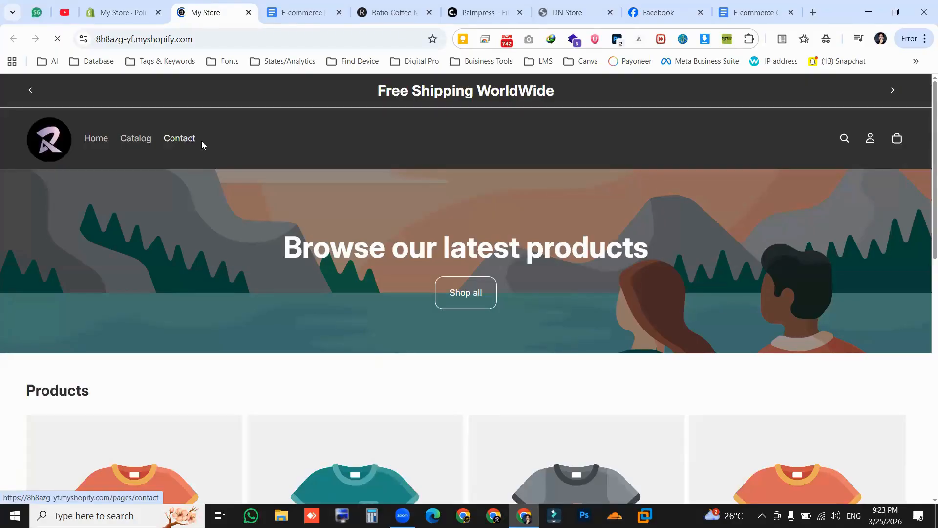
scroll(236, 209, down, 5)
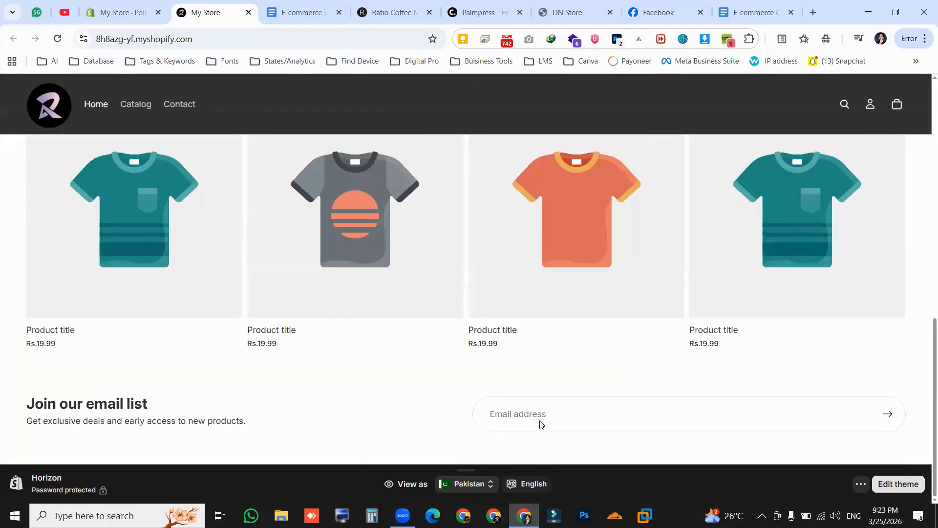
scroll(442, 108, up, 15)
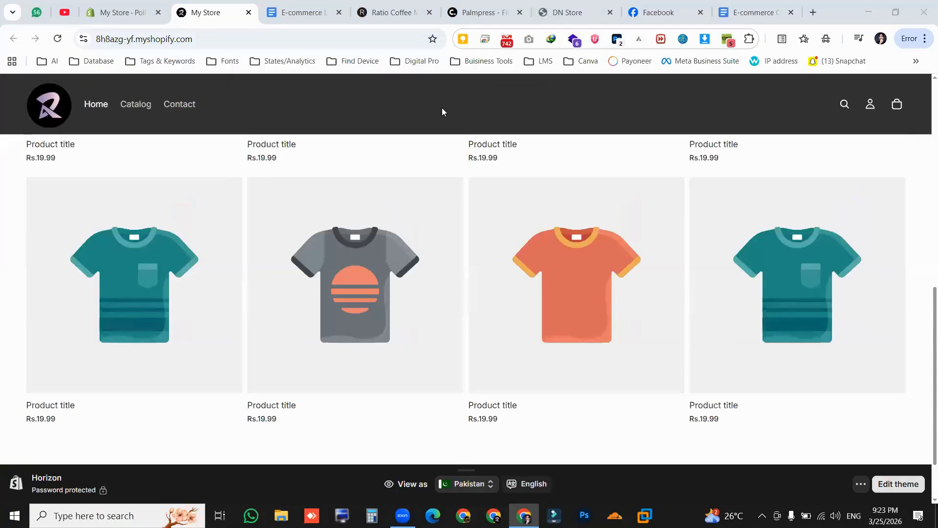
scroll(447, 186, down, 15)
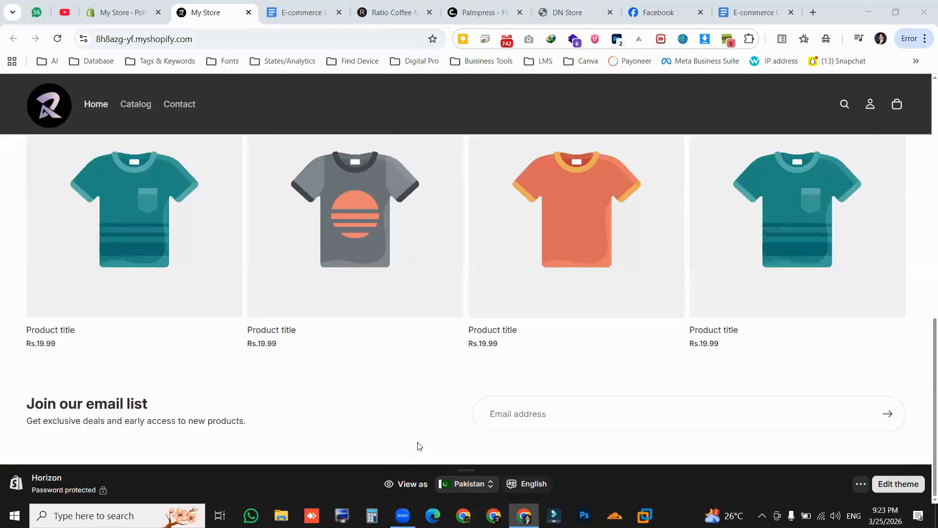
- Examine the footer links of the Ratio Coffee and Corkcicle websites, highlighting Corkcicle's Terms of Use link
click(391, 12)
scroll(248, 442, down, 20)
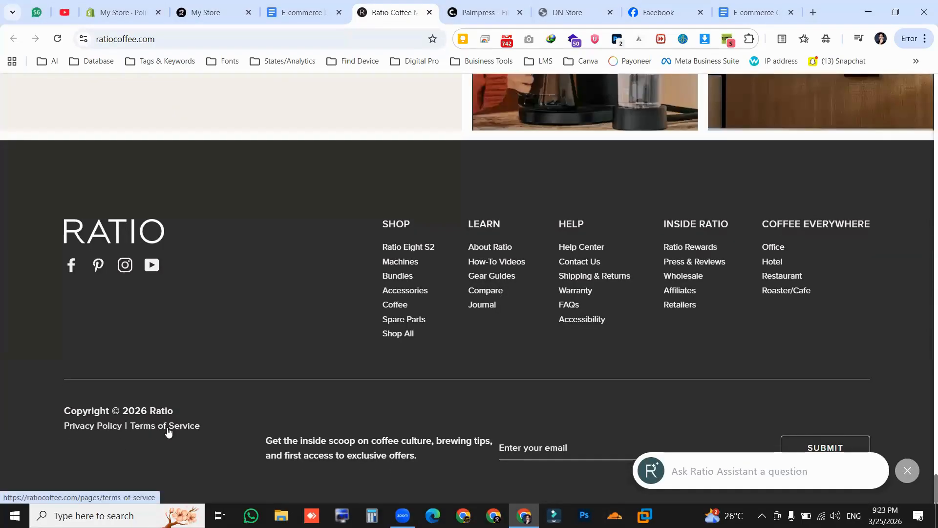
click(467, 11)
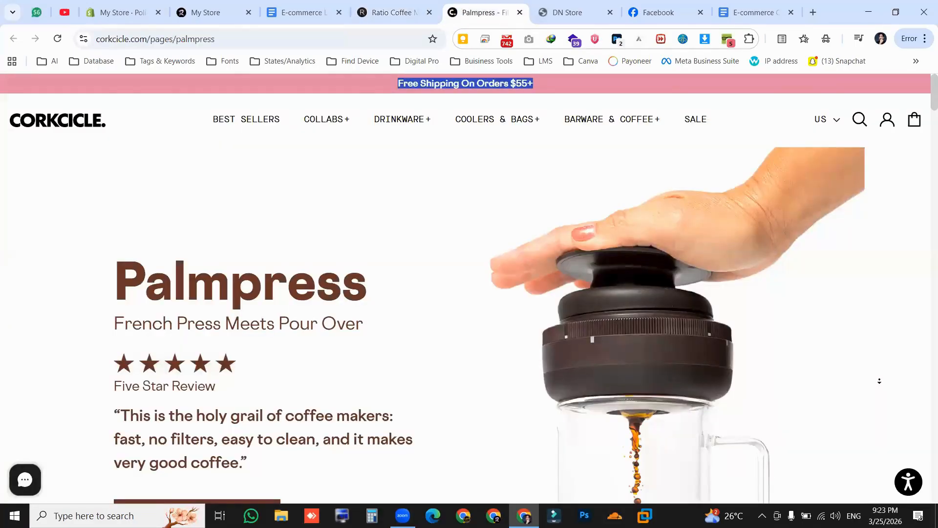
scroll(197, 370, down, 10)
scroll(57, 243, down, 15)
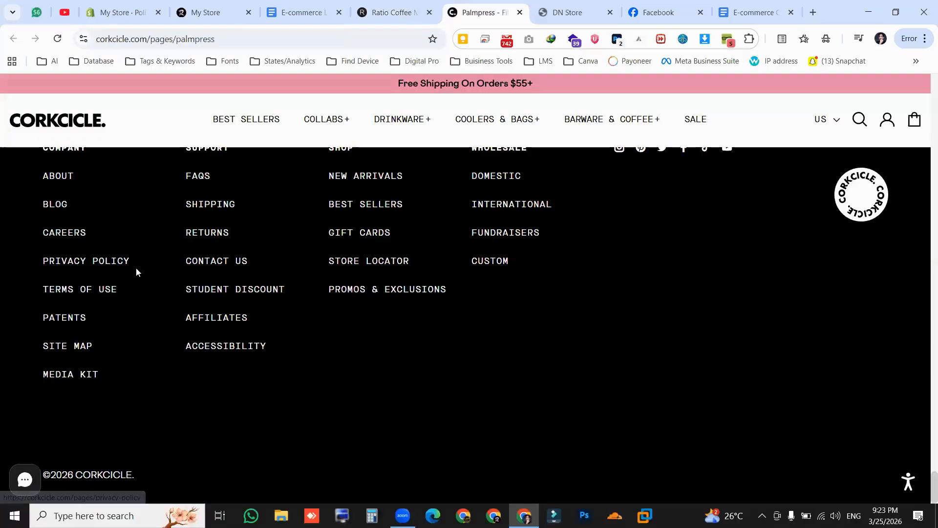
triple_click(58, 289)
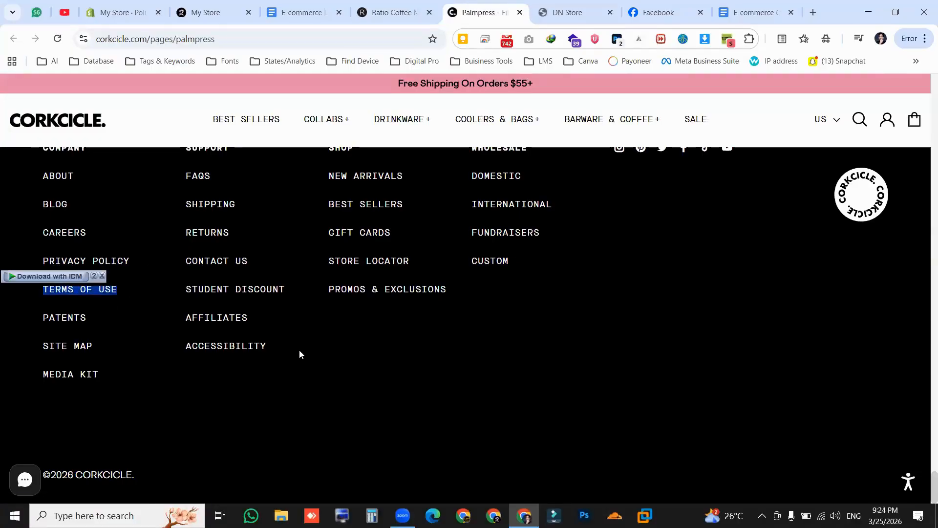
scroll(298, 349, up, 5)
scroll(618, 95, up, 5)
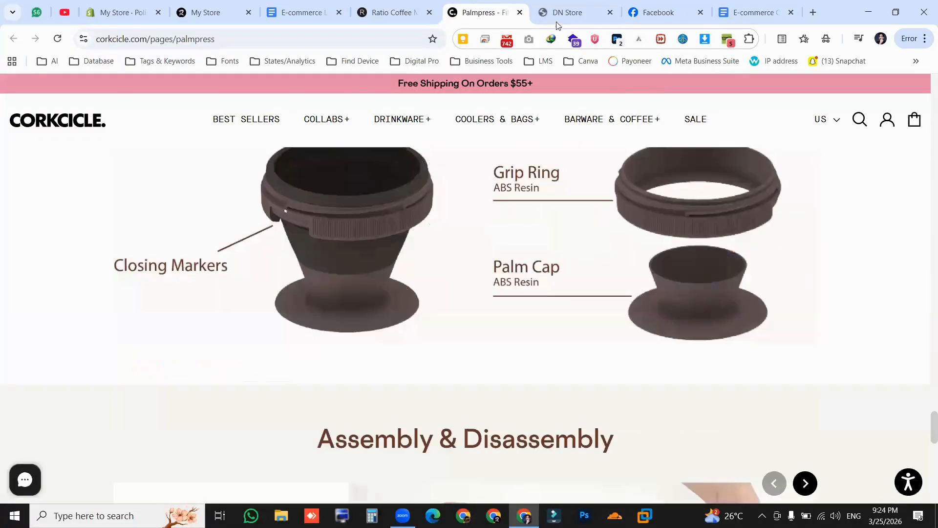
- Review the policy links in the DN Store website's footer and return to its main navigation menu
key(ctrl+Tab)
middle_click(705, 238)
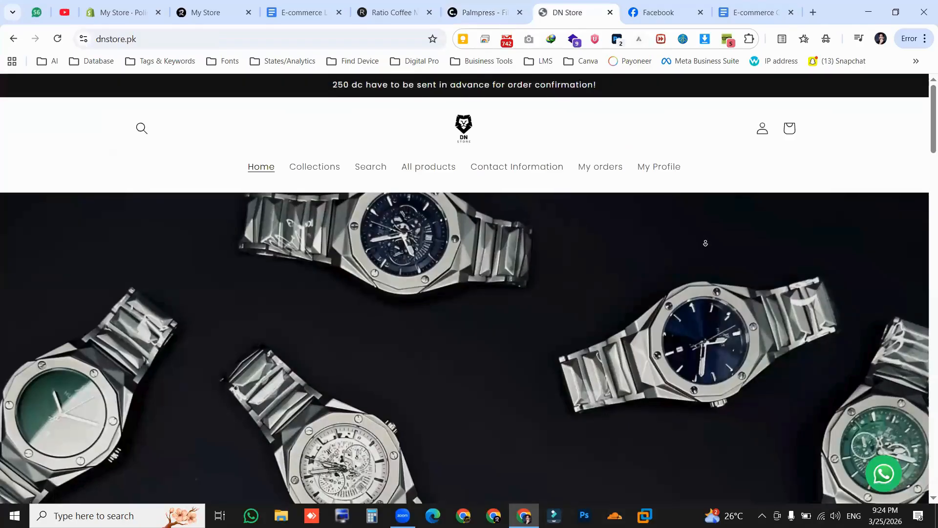
scroll(447, 403, down, 15)
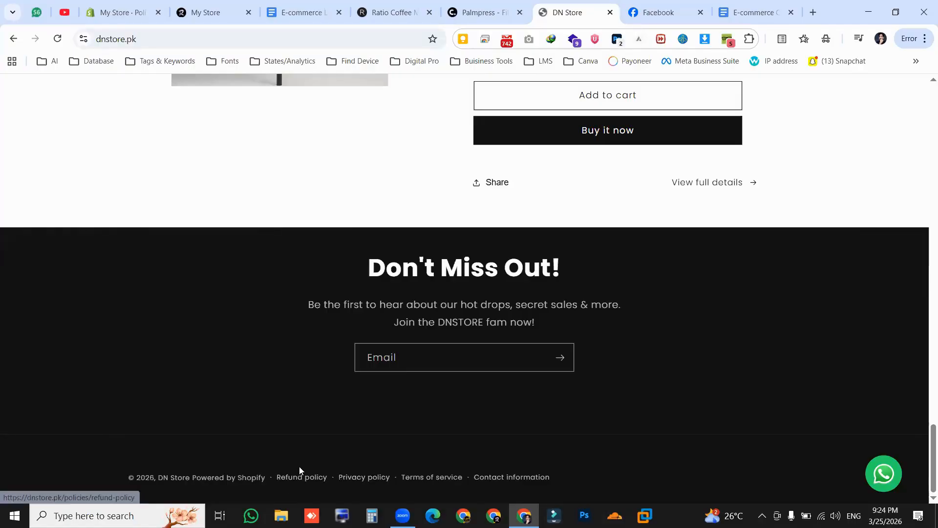
scroll(299, 467, up, 10)
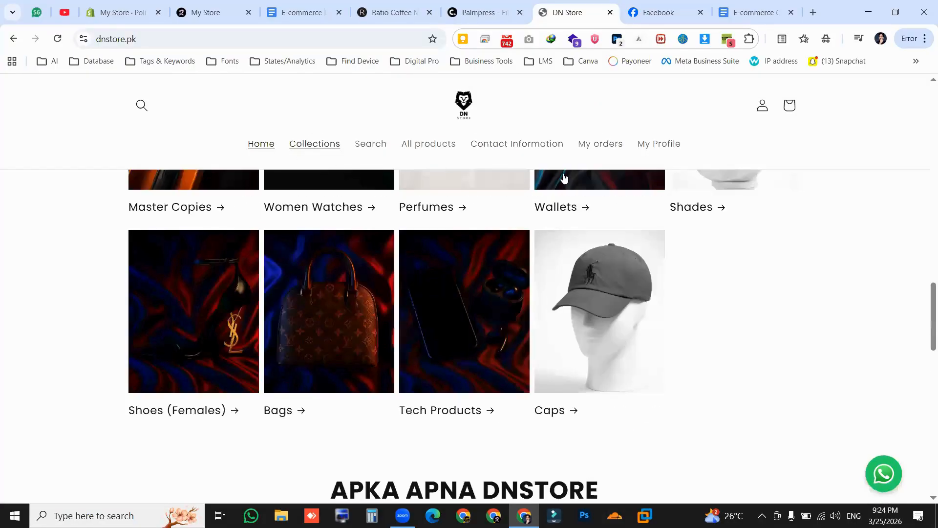
scroll(564, 178, up, 8)
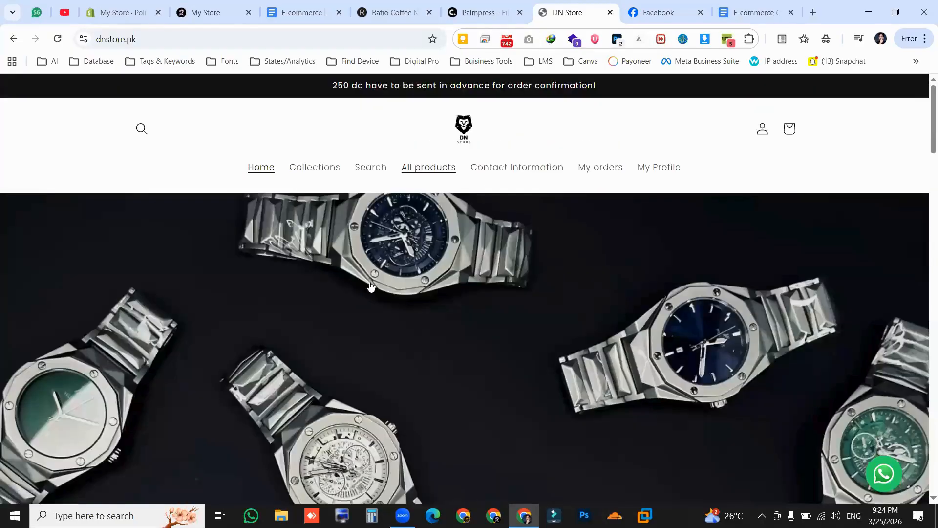
- Switch back to the Shopify admin and close the Policies settings
key(ctrl+shift+Tab)
key(ctrl+shift+Tab)
key(ctrl+shift+Tab)
key(ctrl+shift+Tab)
key(ctrl+shift+Tab)
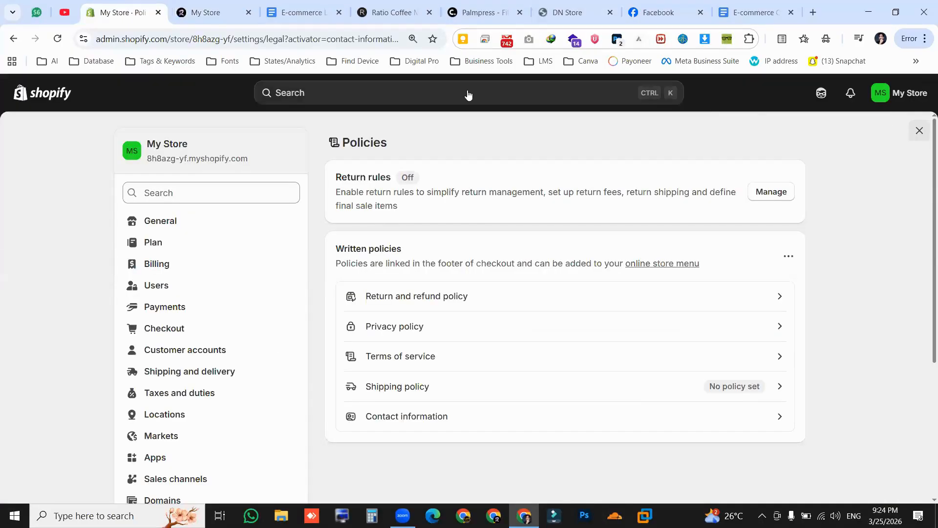
click(919, 130)
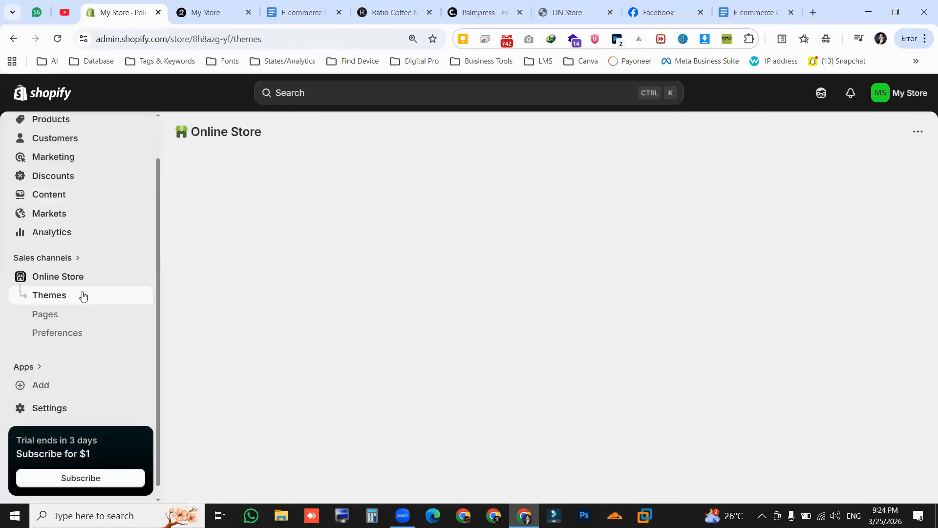
- Search the Online Store, Markets, Content and Discounts sections of the admin for the store's menu settings
click(58, 321)
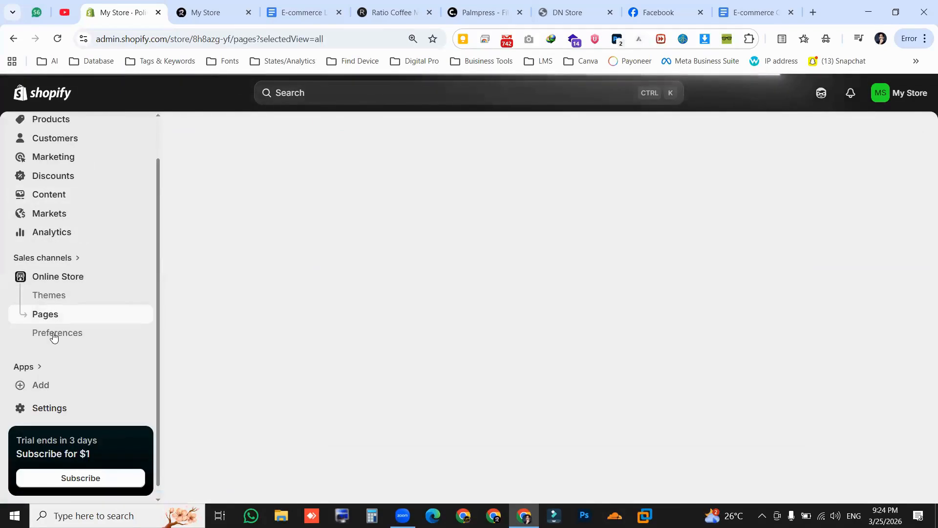
click(54, 334)
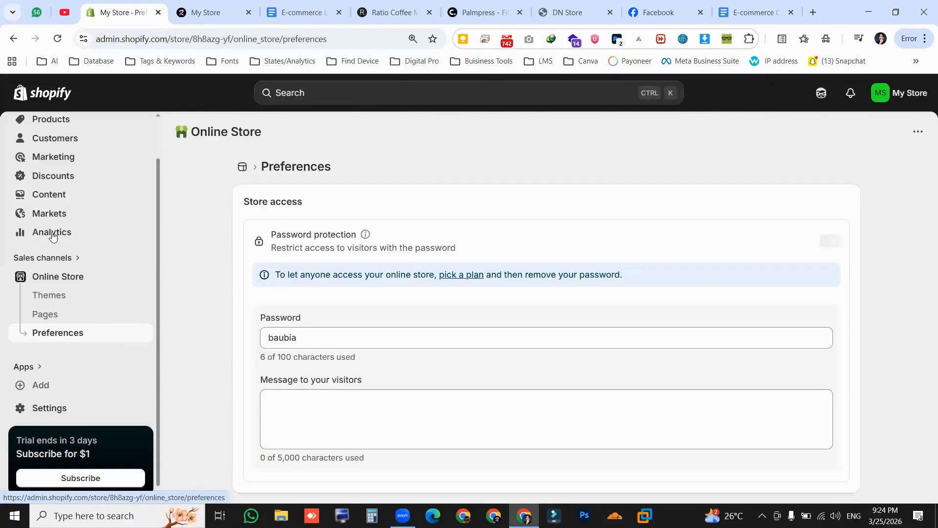
scroll(52, 234, up, 1)
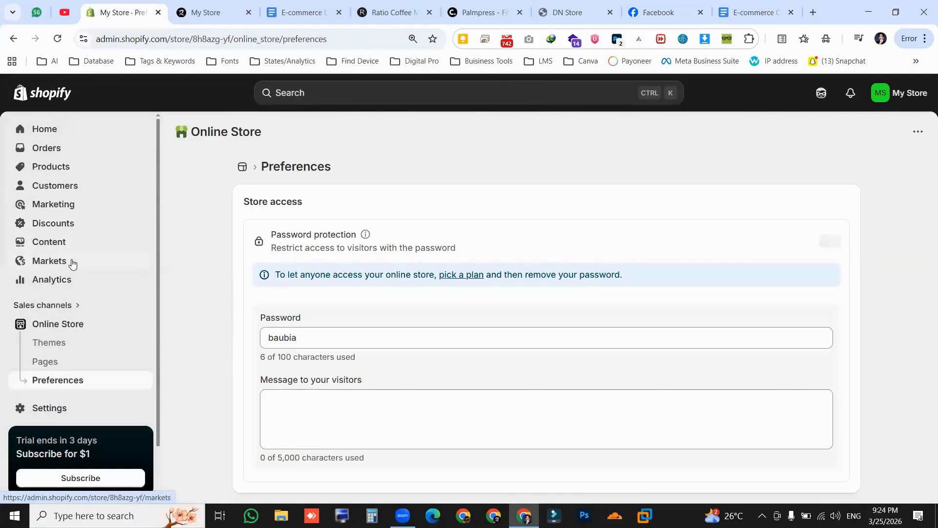
click(72, 262)
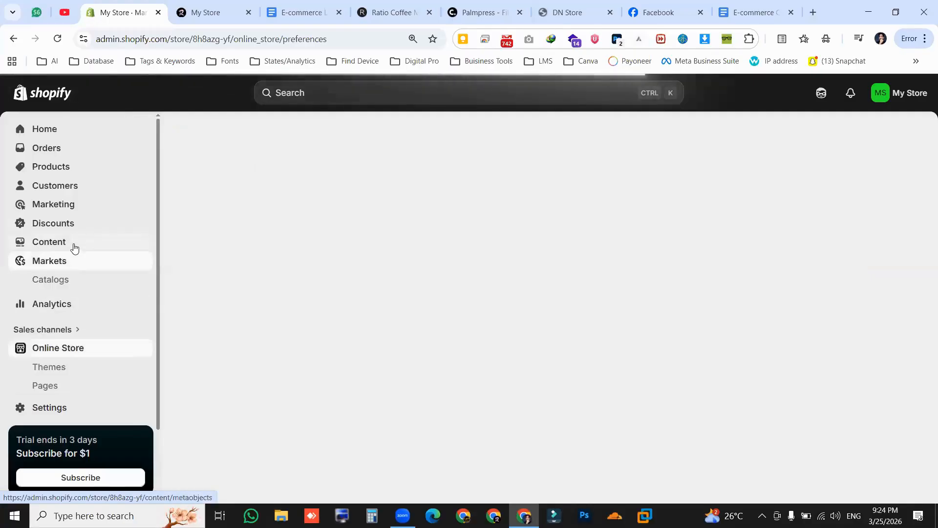
click(74, 244)
scroll(88, 310, down, 2)
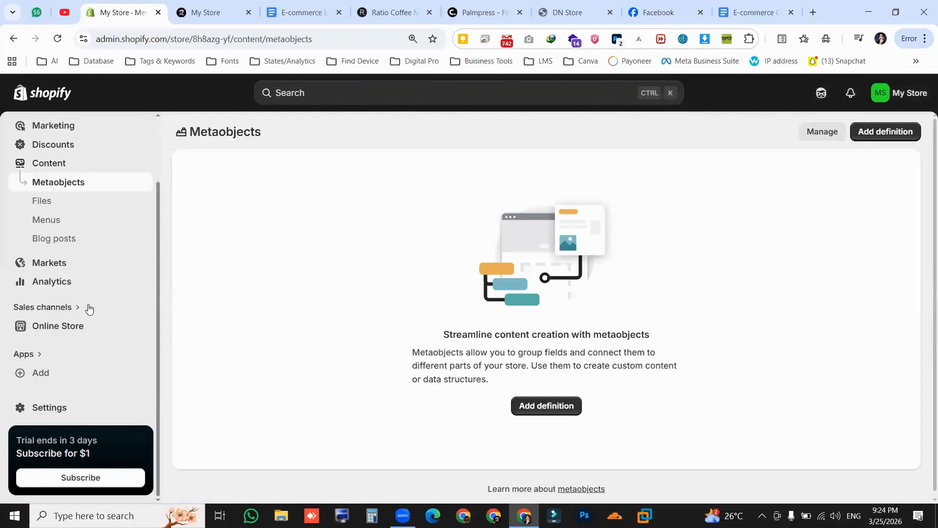
click(68, 329)
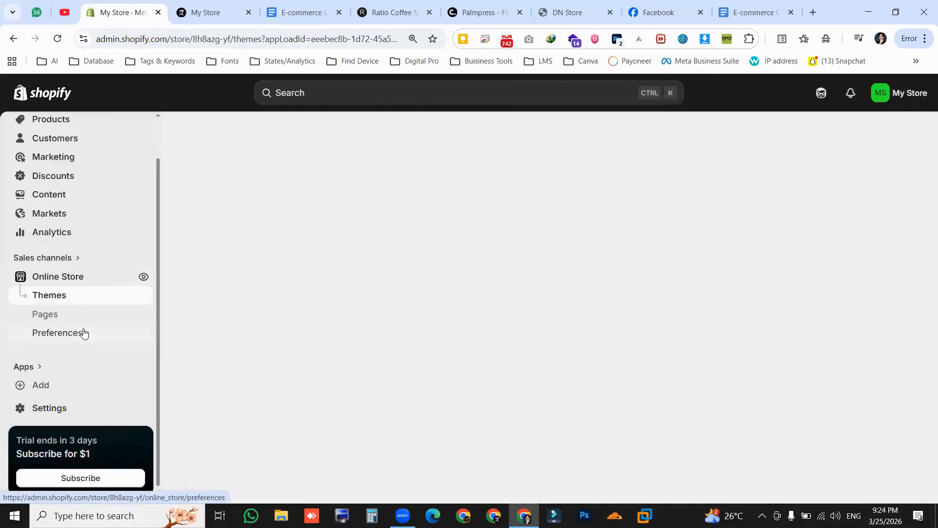
click(73, 337)
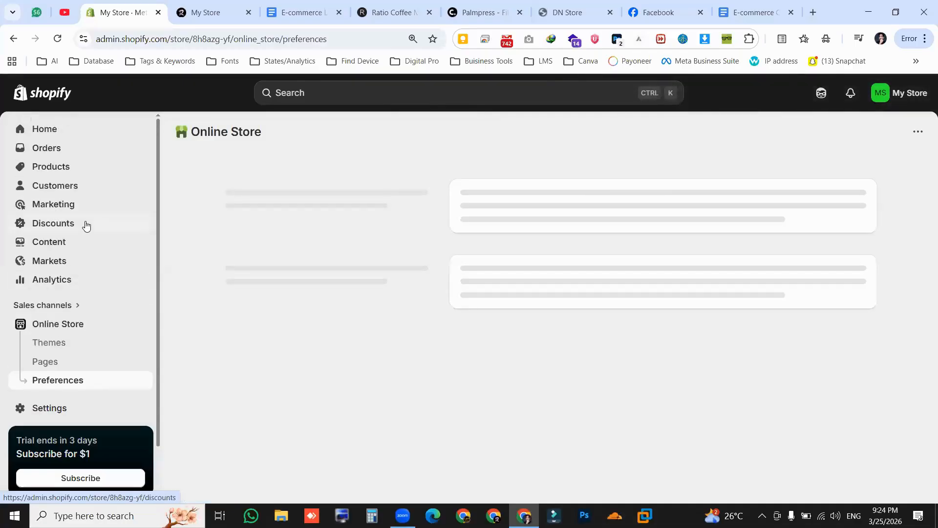
click(86, 225)
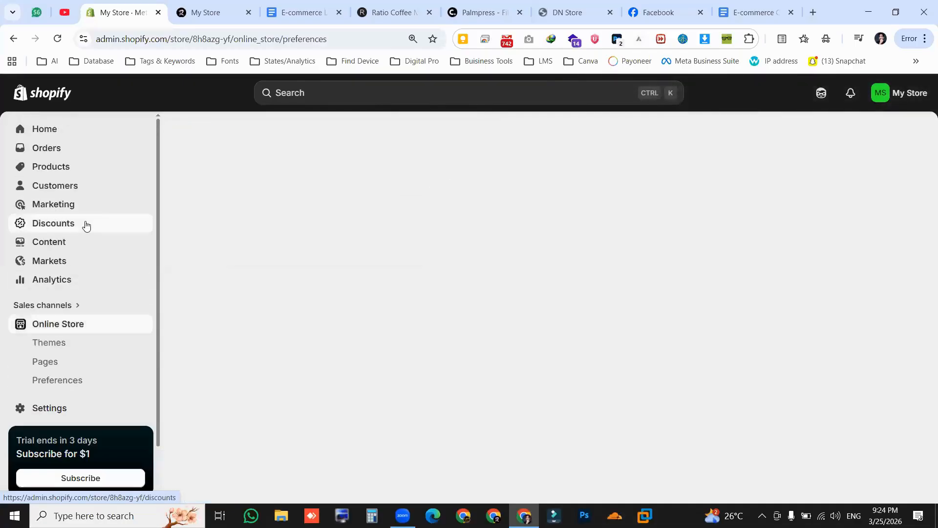
- Open the Footer menu from the Content section's Menus and expand its Search item for editing
click(63, 245)
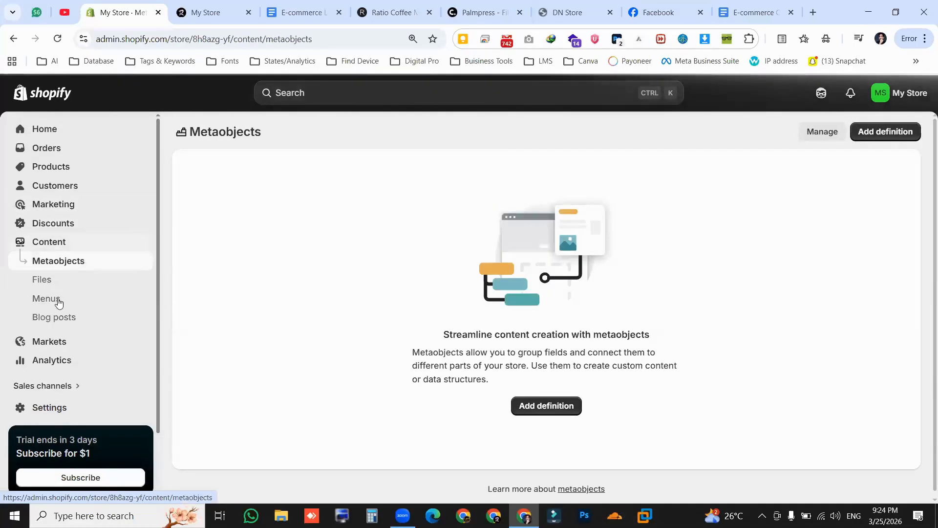
click(58, 302)
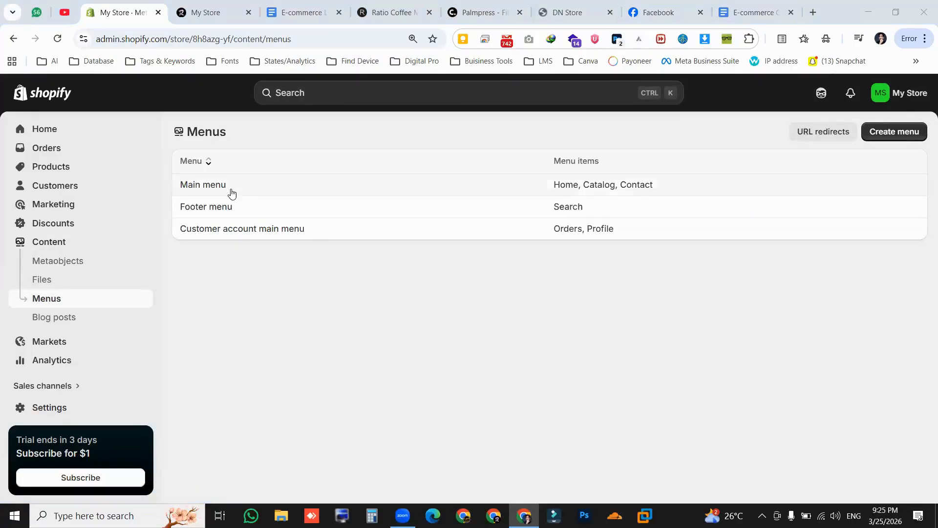
drag(230, 191, 177, 205)
click(178, 207)
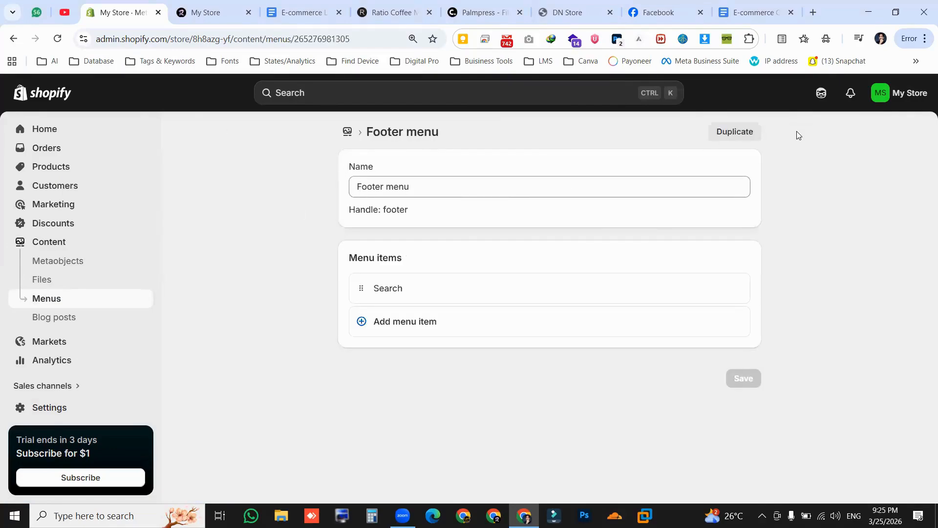
click(446, 303)
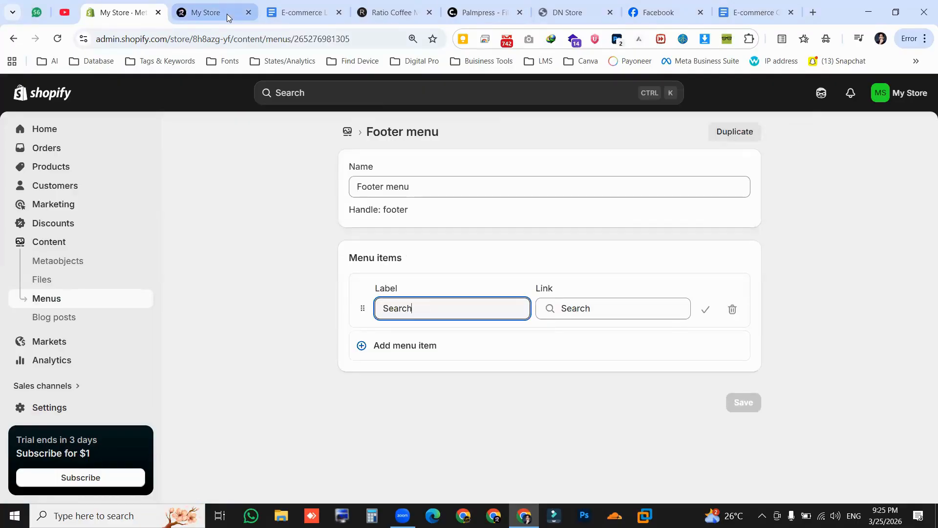
- Check the footer area of the My Store storefront for menu links
click(210, 13)
scroll(462, 419, up, 11)
scroll(447, 413, down, 11)
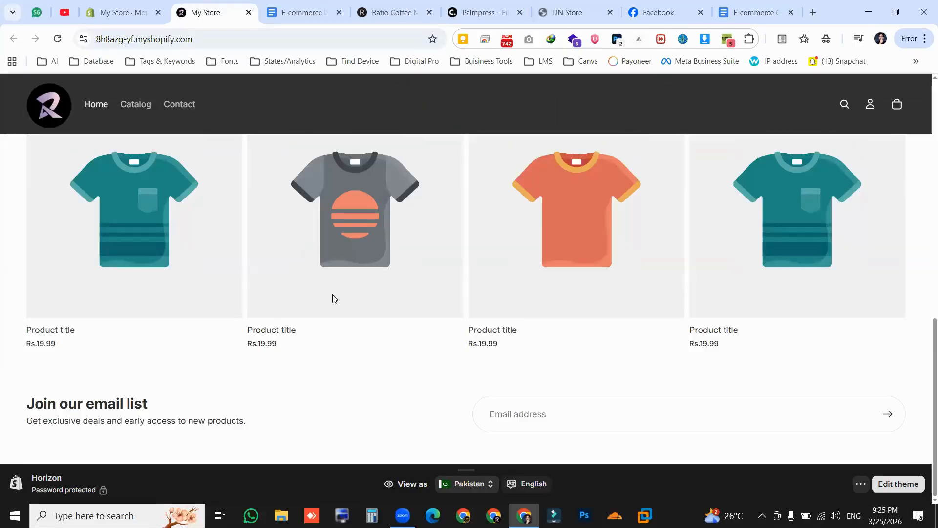
- Delete the Search item from the Footer menu and add a new blank menu item
click(158, 14)
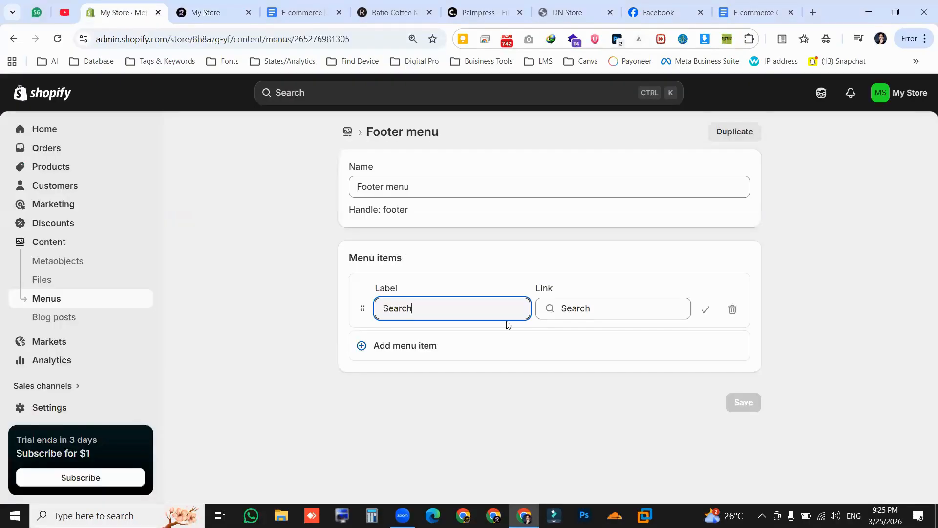
click(507, 323)
drag(382, 312, 478, 315)
click(733, 313)
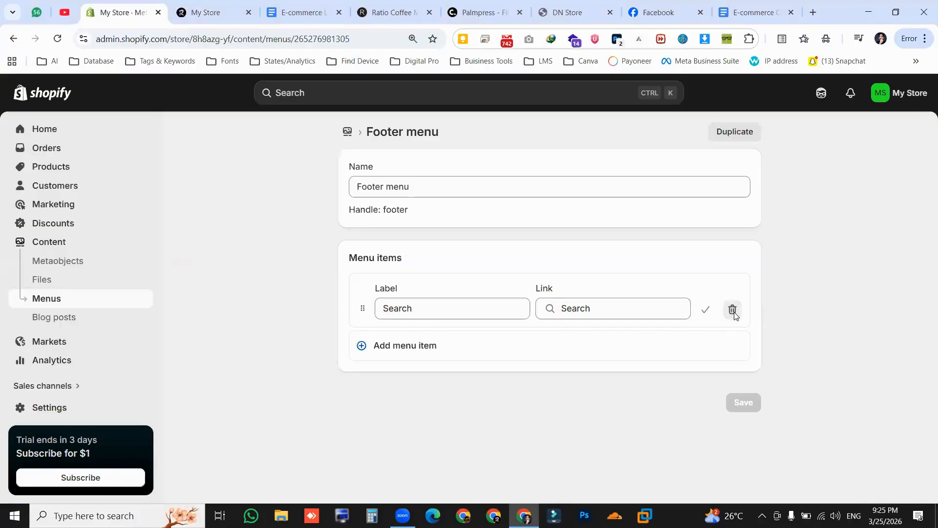
click(640, 323)
click(377, 288)
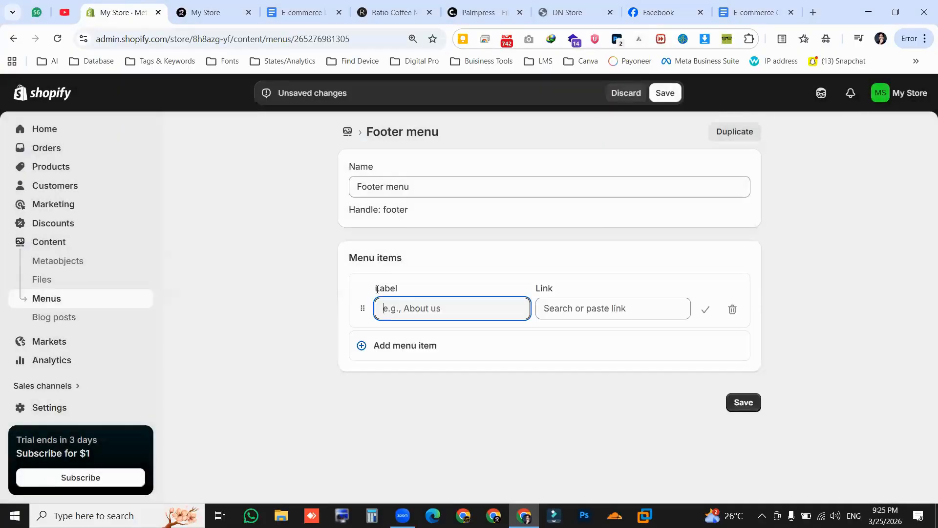
- Link the blank Footer menu item to the store's Contact Information policy
click(593, 310)
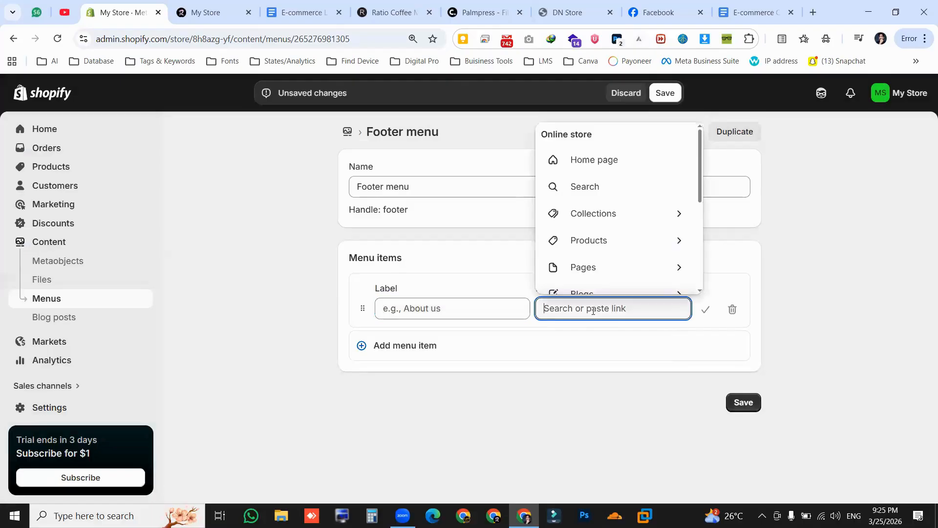
scroll(606, 247, down, 3)
scroll(597, 244, up, 3)
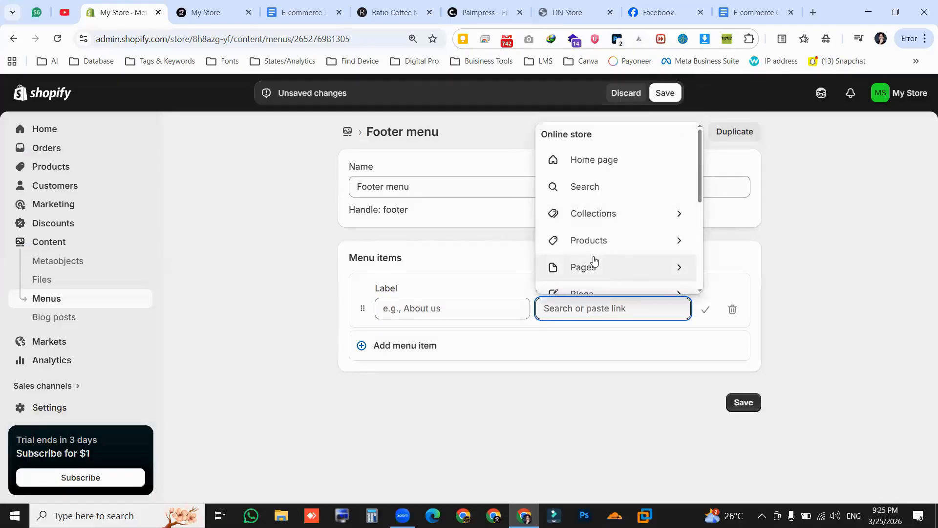
scroll(600, 230, down, 3)
click(607, 175)
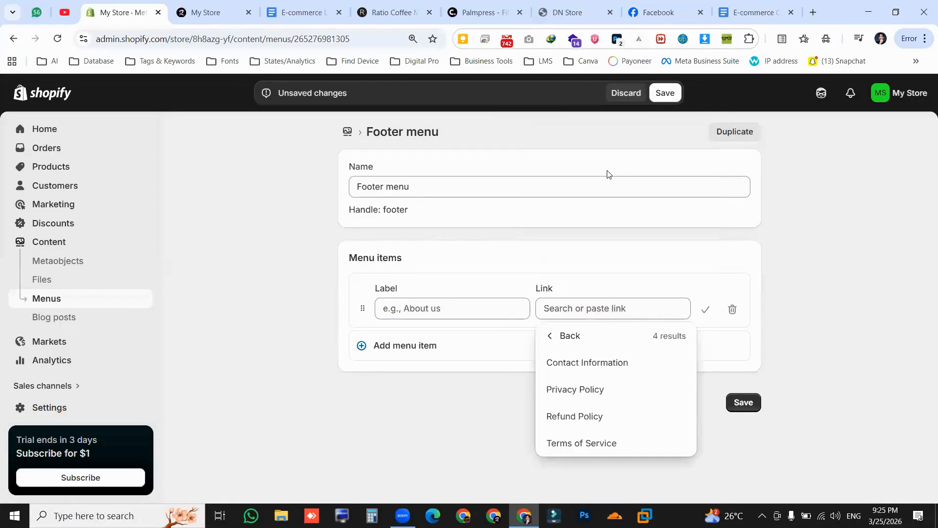
click(617, 369)
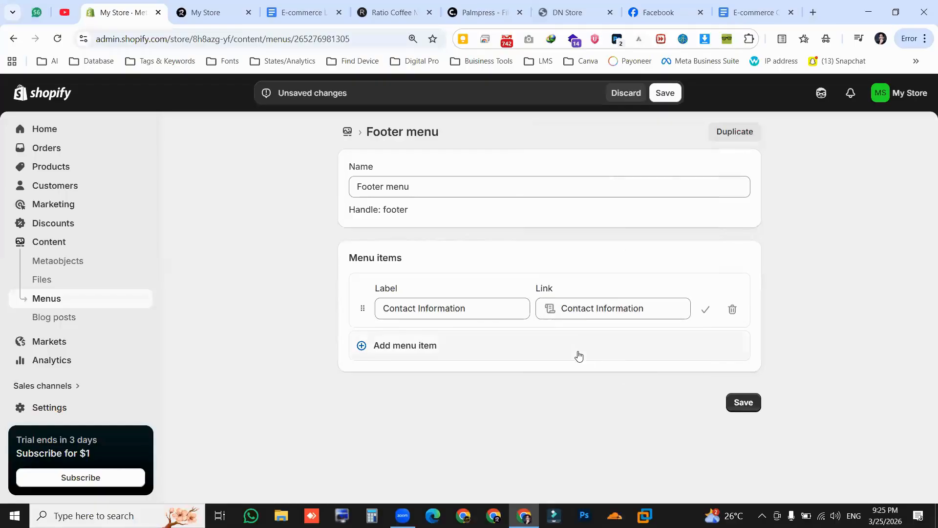
- Add a second Footer menu item linked to the Privacy Policy
click(400, 351)
click(623, 366)
click(624, 342)
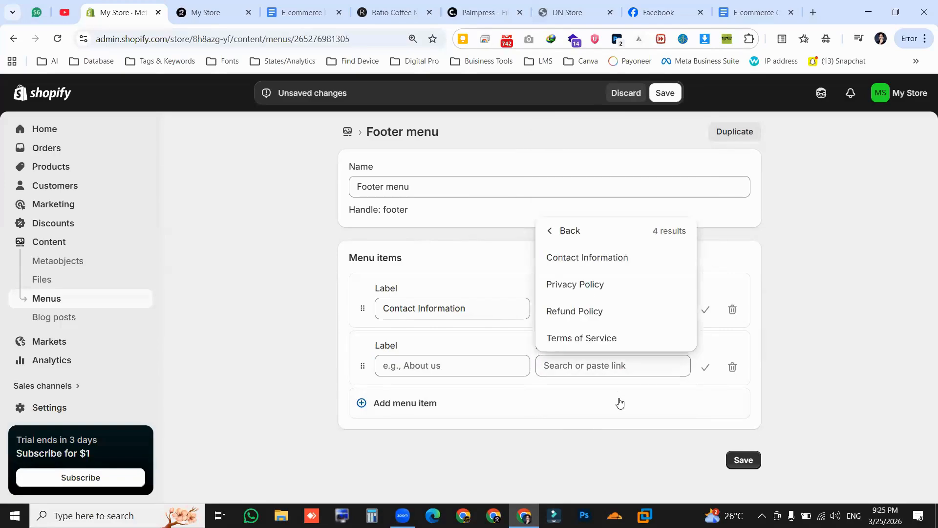
click(602, 284)
- Add a third Footer menu item linked to the Refund Policy
click(425, 402)
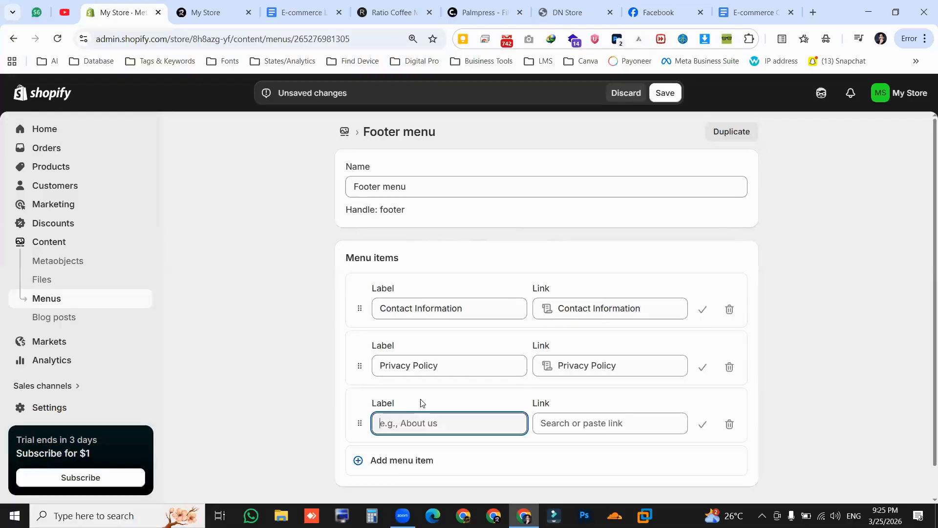
click(587, 418)
click(603, 348)
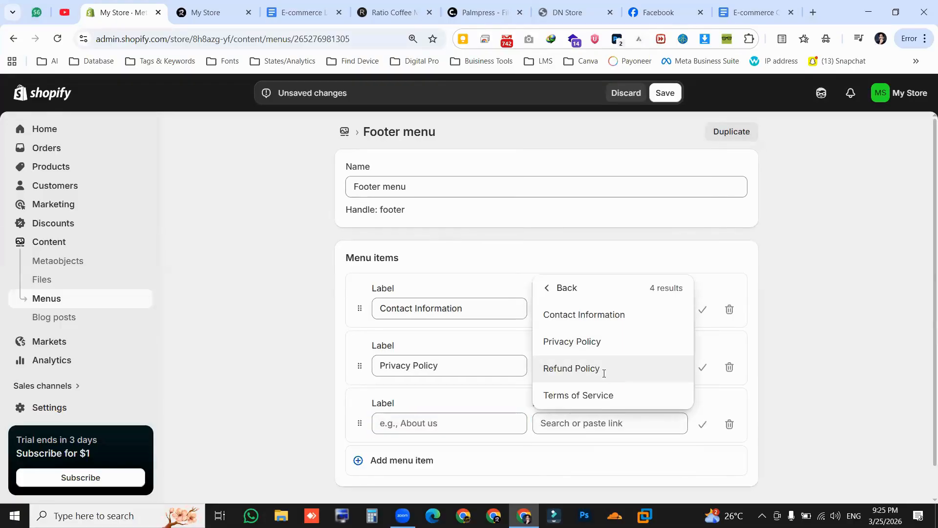
click(603, 370)
- Add a fourth Footer menu item linked to the Terms of Service policy and save the menu
click(459, 460)
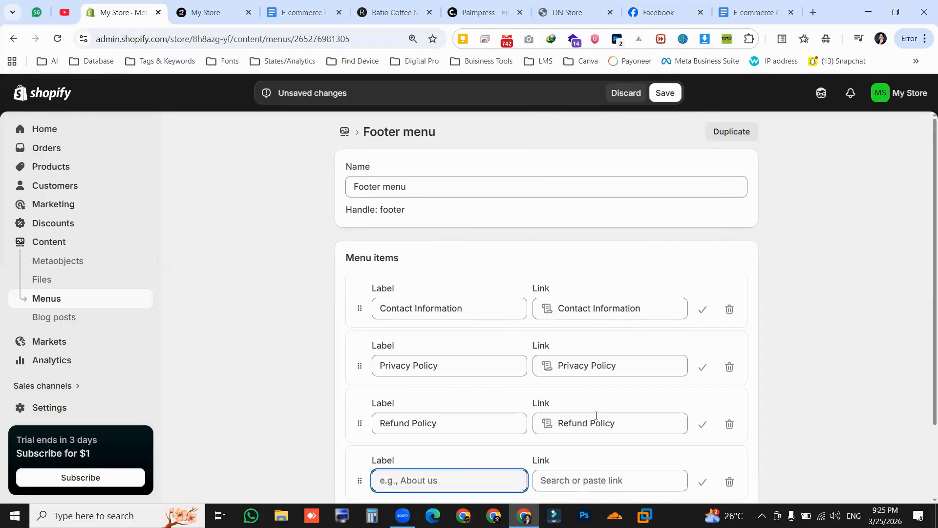
key(Tab)
click(601, 353)
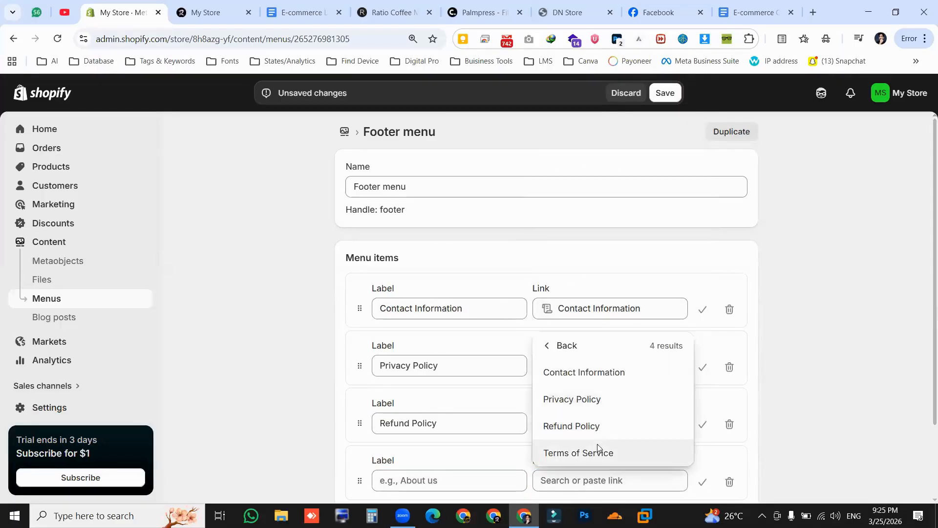
click(598, 449)
scroll(638, 440, down, 2)
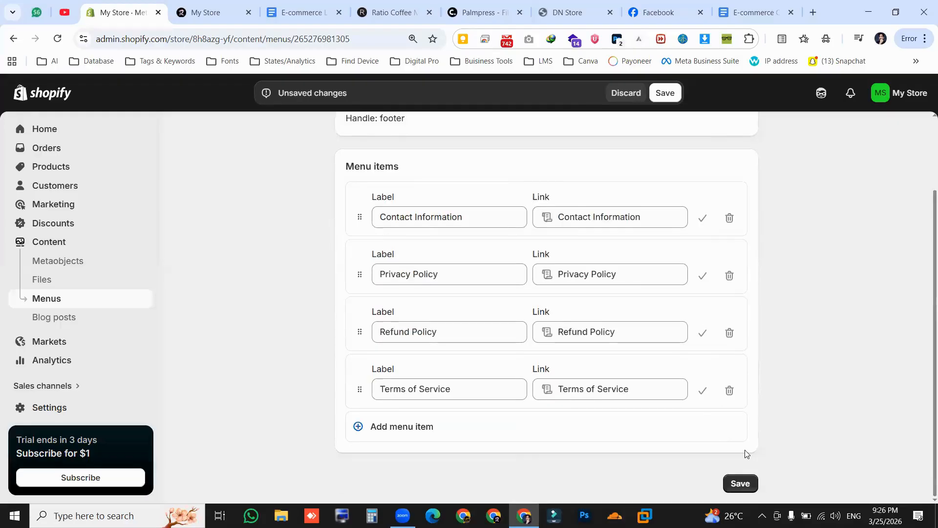
click(740, 484)
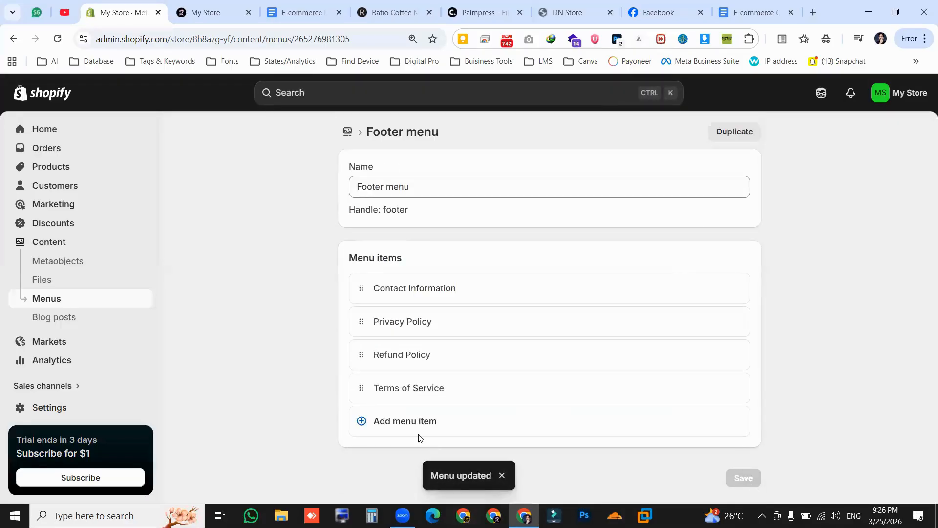
- Reload the My Store storefront and inspect the policy links under Terms and Policies in its footer
drag(459, 131, 365, 135)
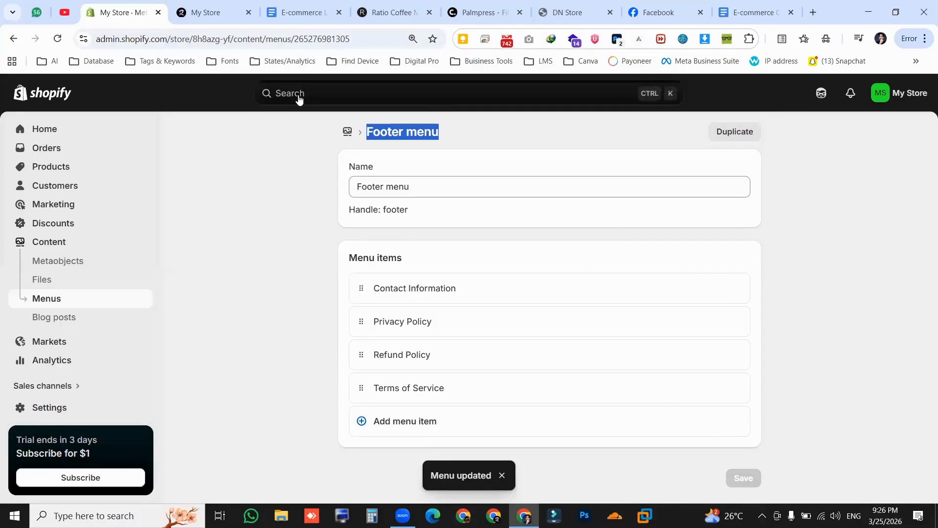
click(190, 5)
click(57, 39)
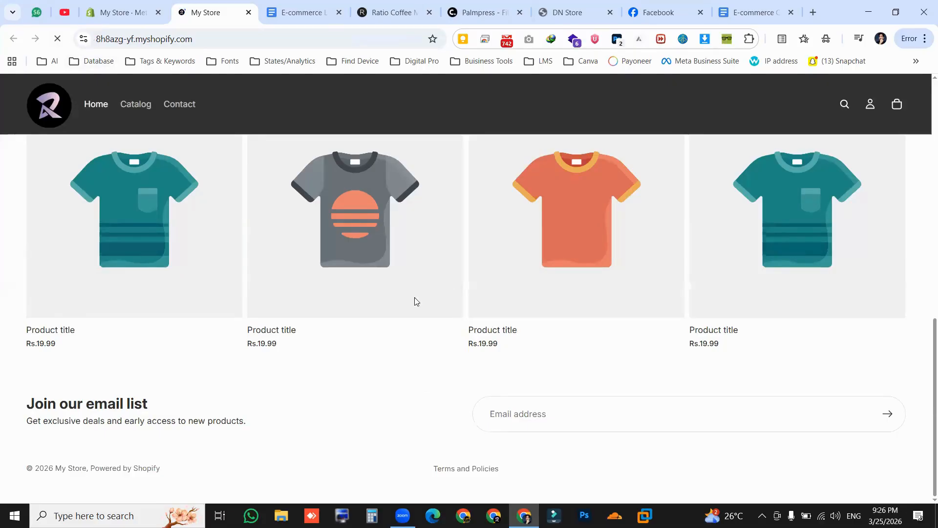
click(467, 471)
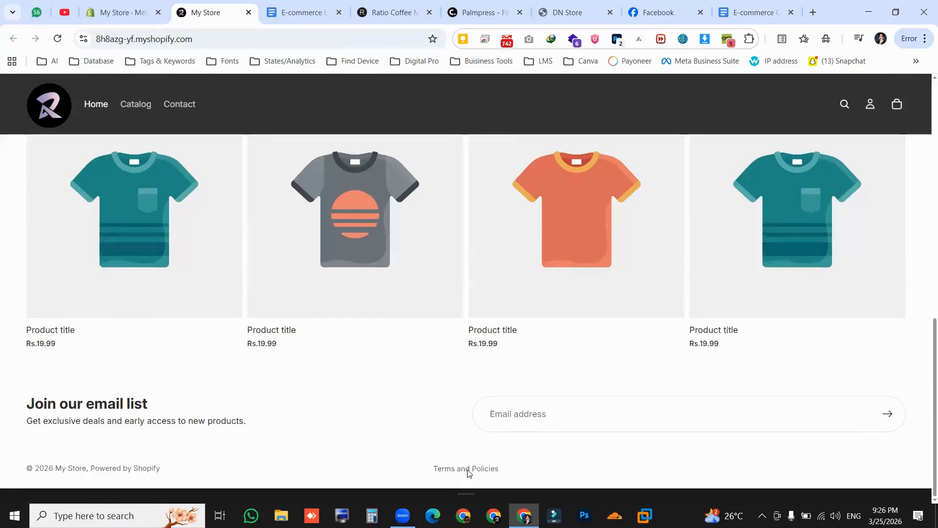
drag(416, 475, 556, 462)
click(469, 470)
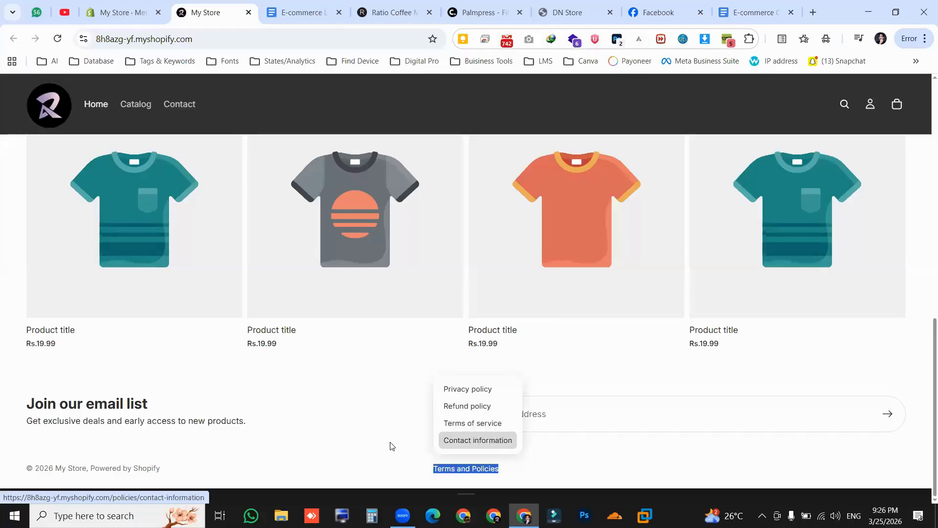
click(476, 468)
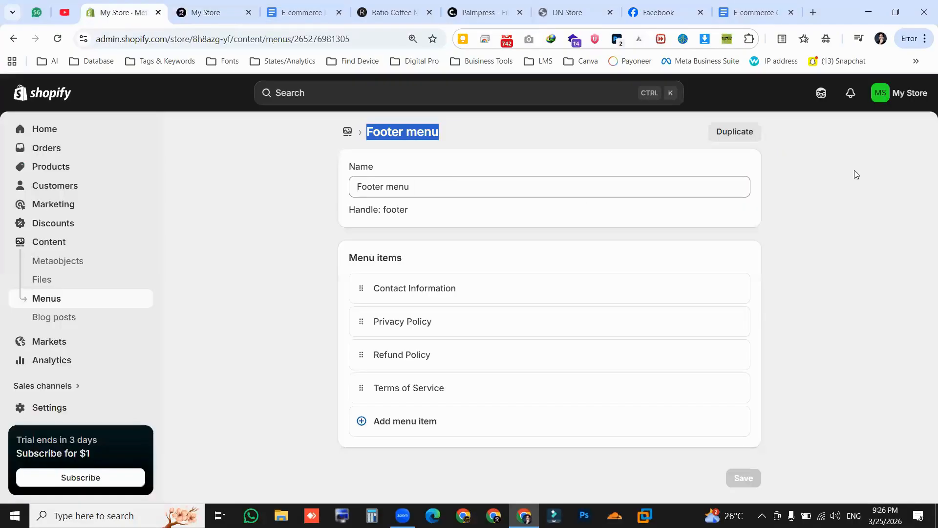
- Reopen the Footer menu from the Menus list, add a blank menu item and display its link choices
click(398, 149)
drag(364, 133, 446, 131)
click(889, 155)
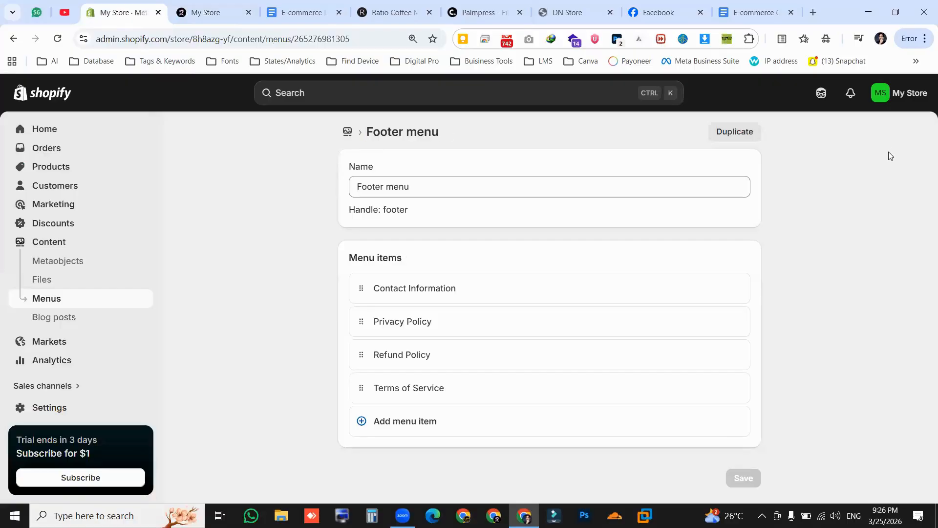
click(98, 298)
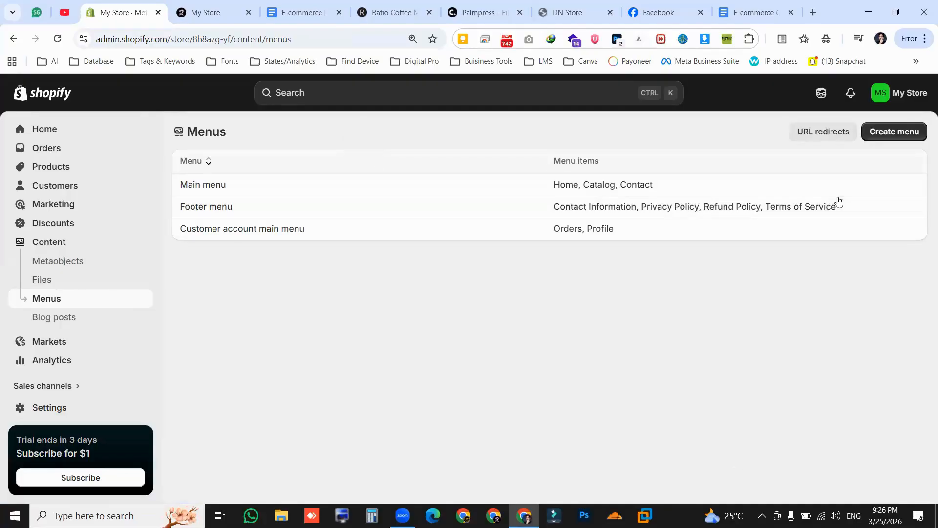
click(815, 206)
click(409, 423)
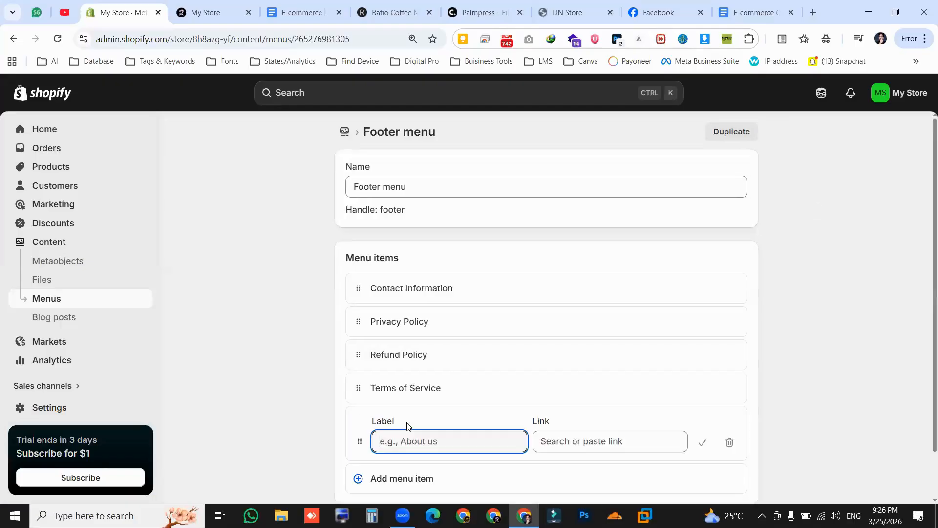
click(553, 439)
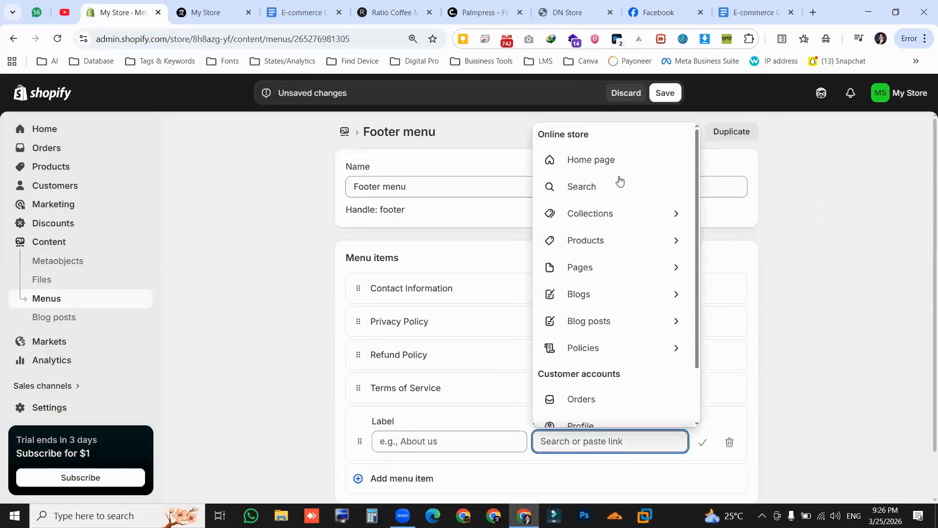
- Look over the My Store storefront from its footer up to its header for menu links
click(211, 10)
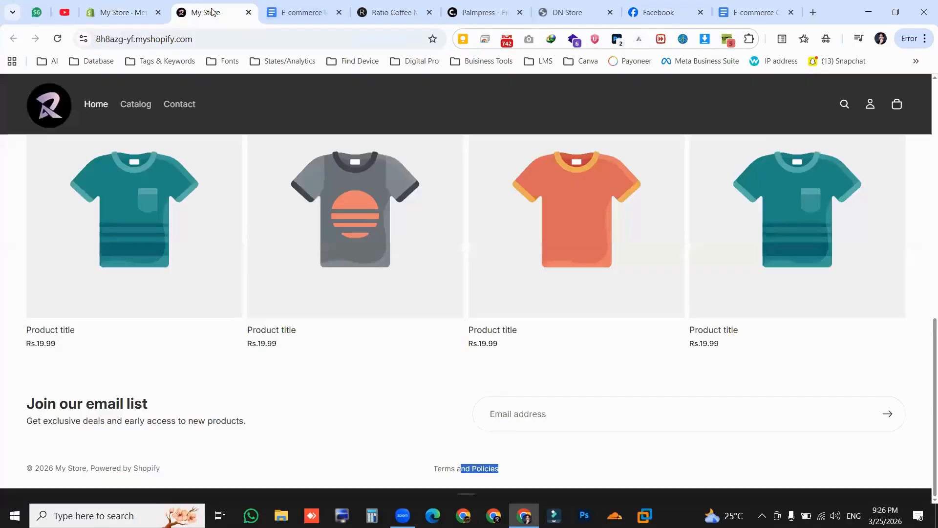
scroll(557, 286, up, 5)
scroll(552, 281, down, 6)
click(528, 464)
scroll(500, 332, up, 10)
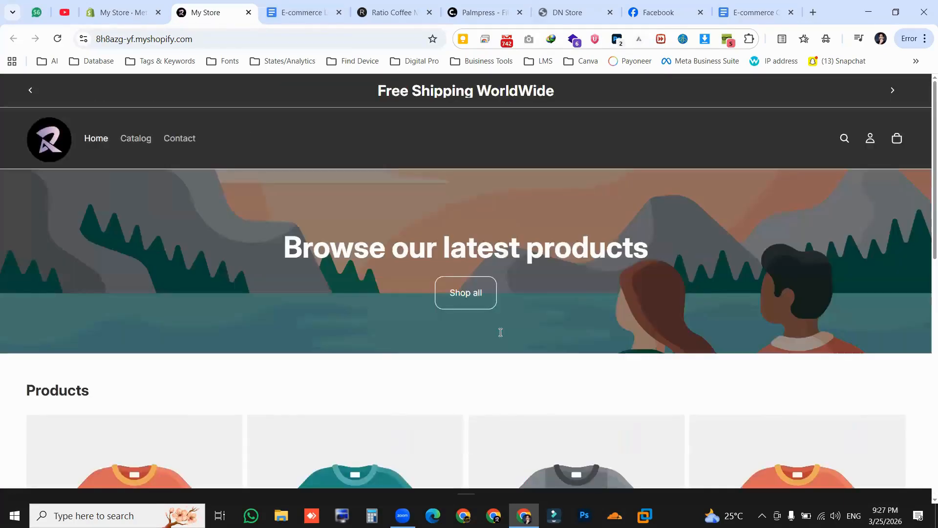
- Link the new Footer menu item to the Home page and accept the item
click(129, 13)
click(614, 161)
click(703, 439)
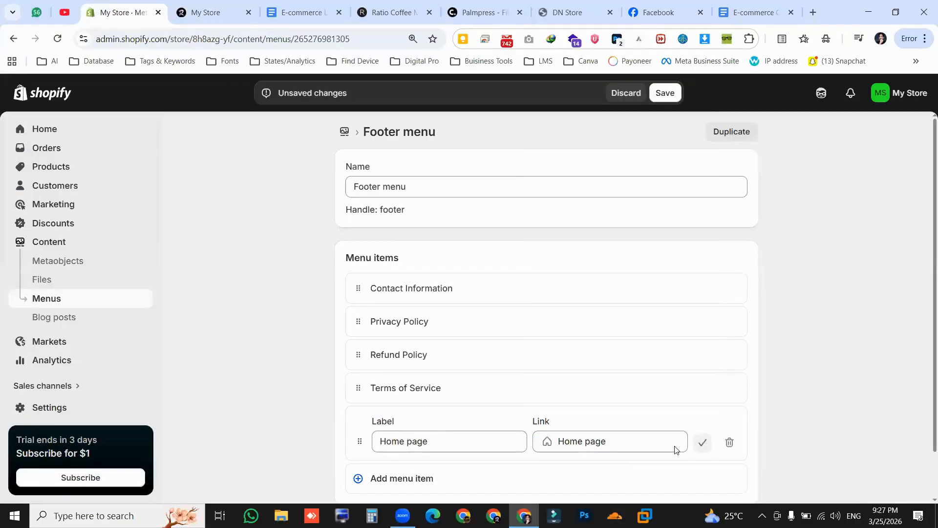
- Add a Search item linked to the store's search page and save the Footer menu
click(440, 462)
click(612, 476)
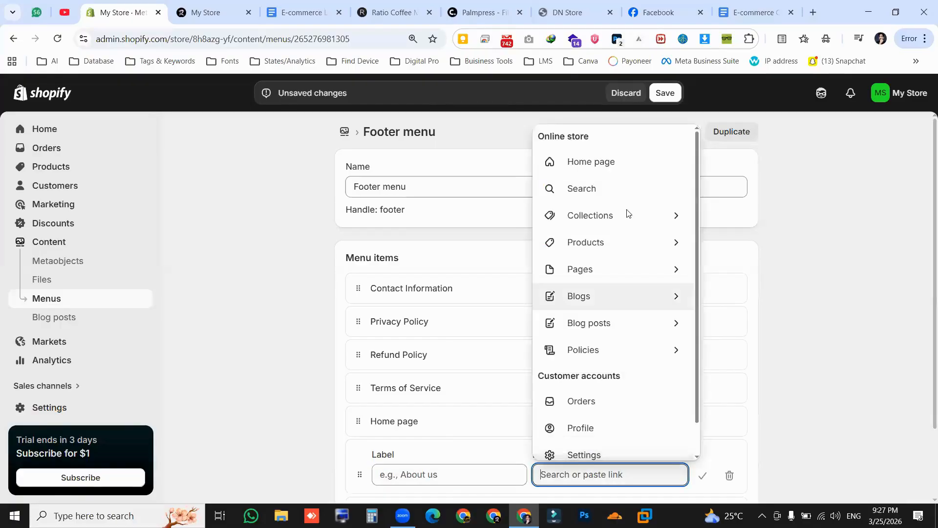
click(608, 189)
scroll(694, 405, down, 2)
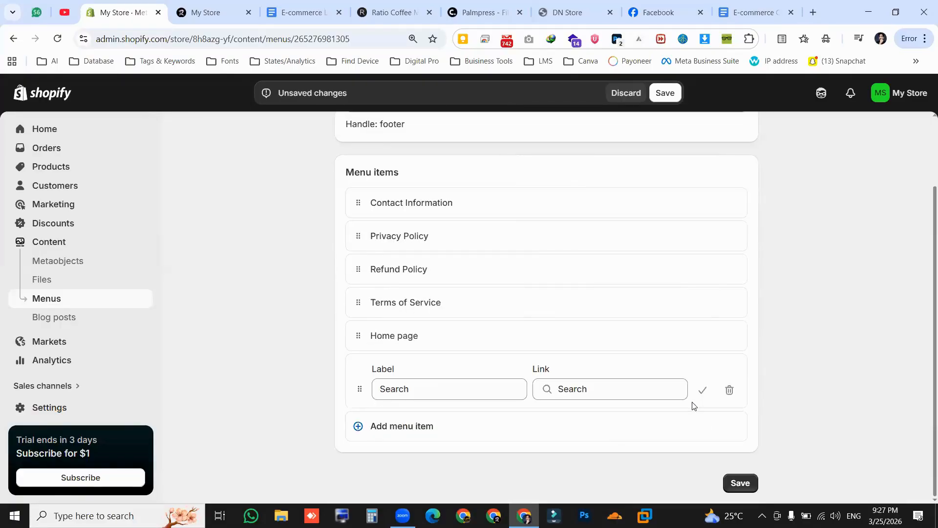
click(708, 391)
click(746, 484)
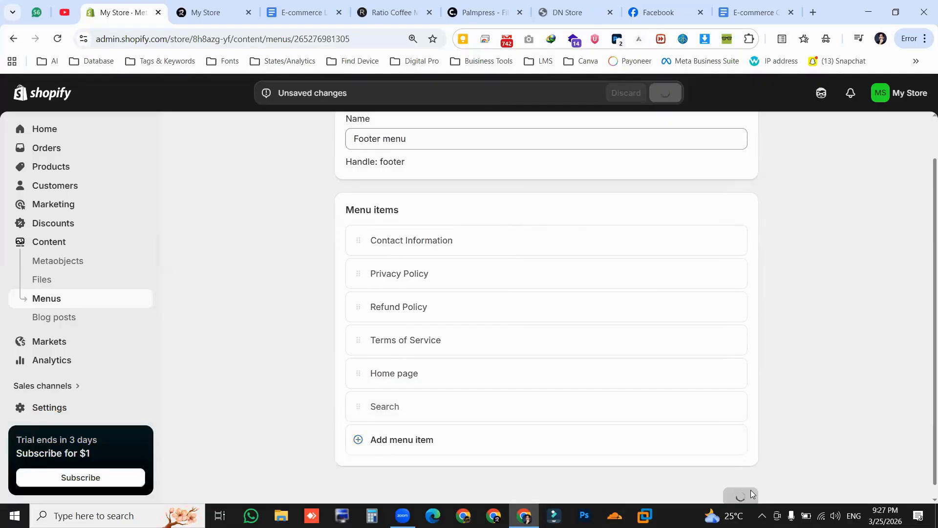
- Reload the My Store storefront and check its footer and Terms and Policies list for the Home page and Search links
click(212, 7)
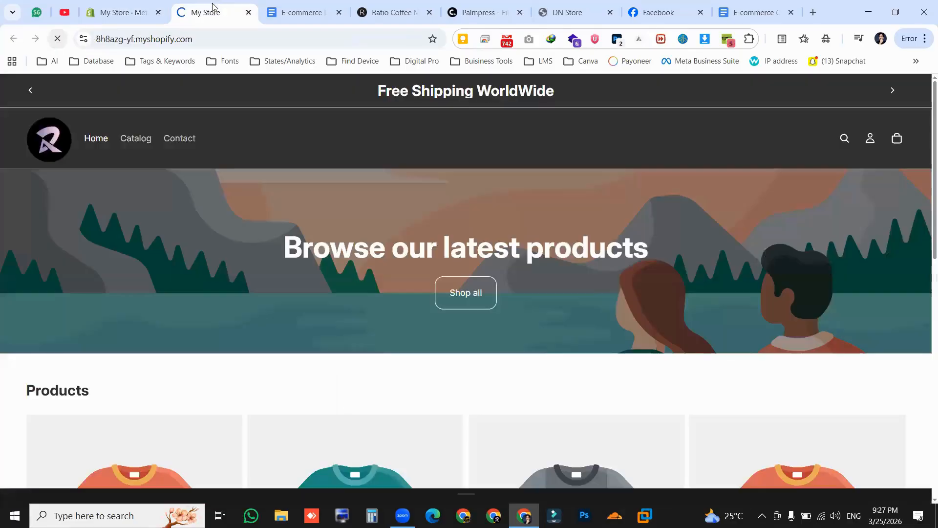
scroll(577, 333, down, 8)
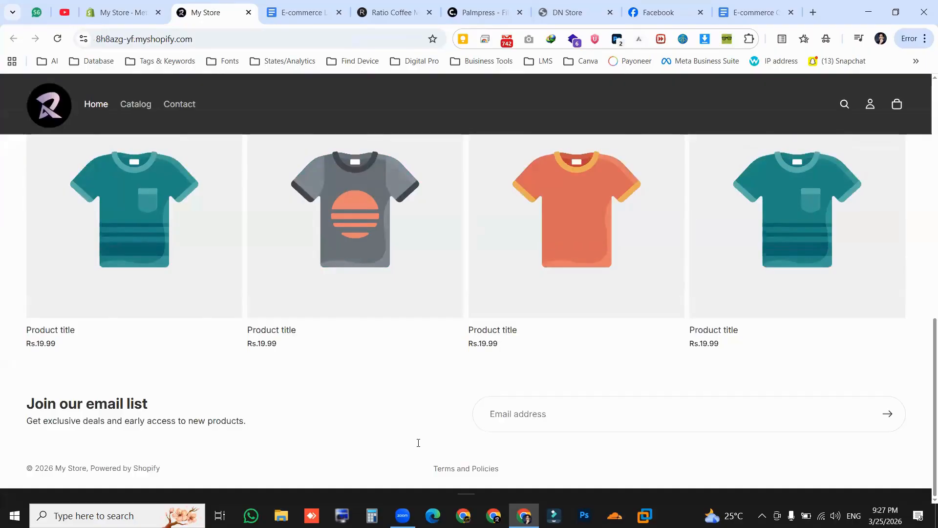
click(485, 470)
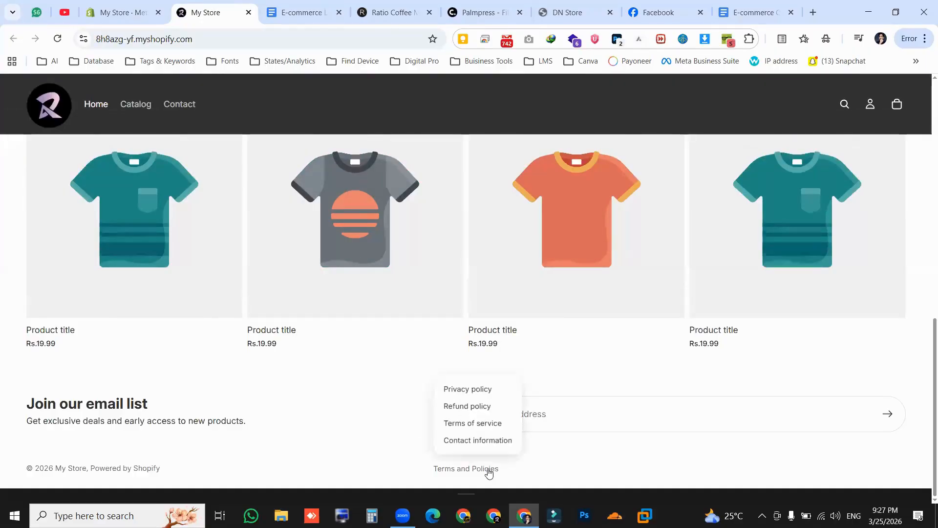
click(485, 471)
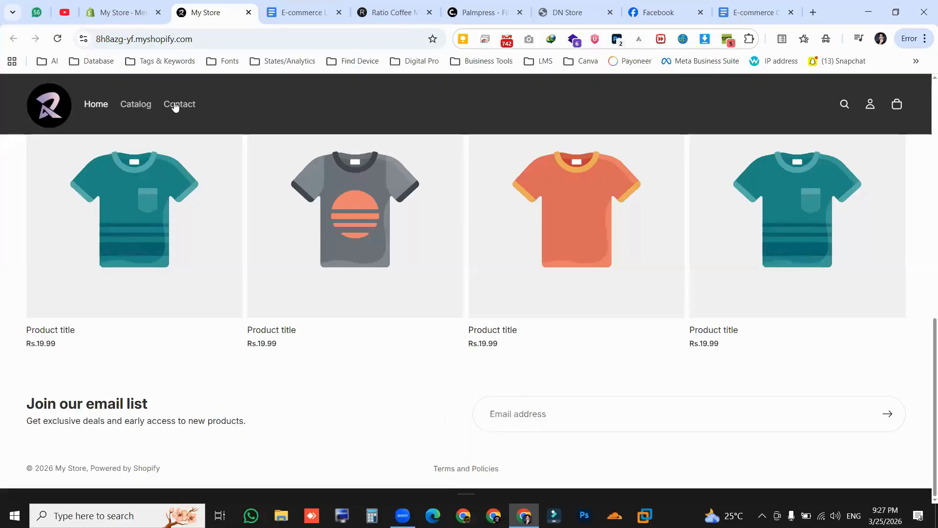
click(56, 39)
scroll(397, 316, up, 11)
- Open the Main menu from the Menus list and compare its items with the navigation in the storefront header
click(115, 13)
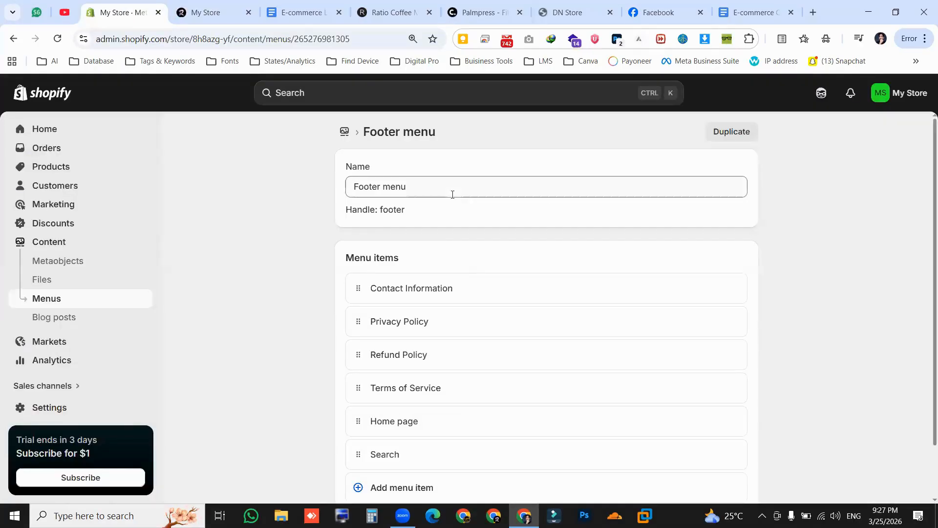
drag(318, 161, 732, 163)
click(732, 165)
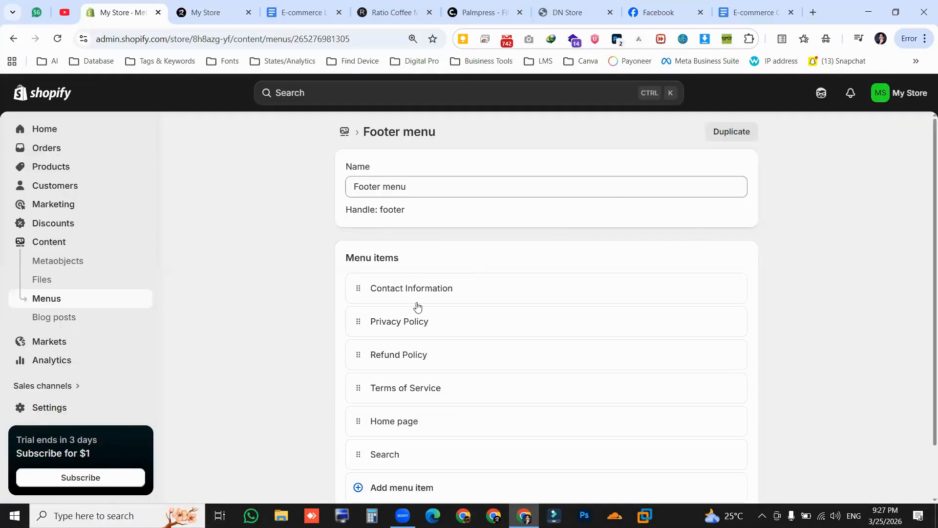
scroll(416, 306, down, 1)
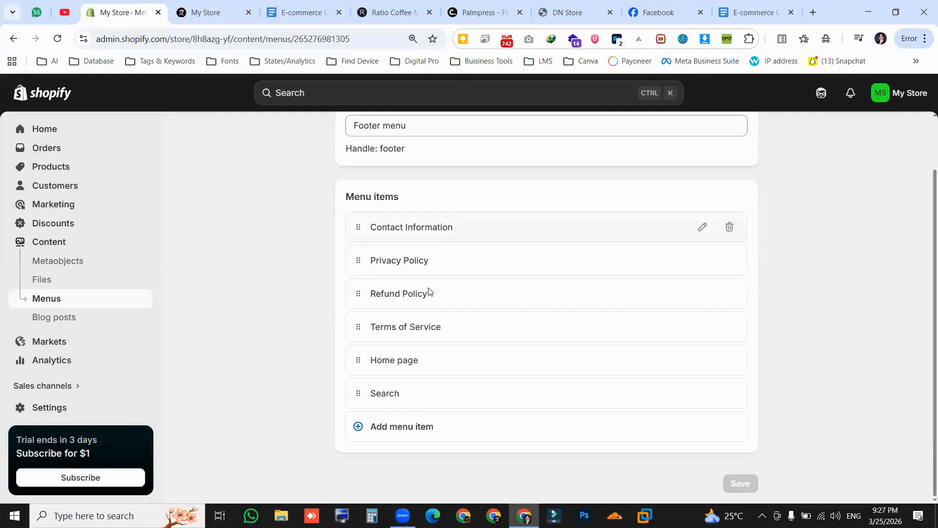
click(58, 297)
click(285, 189)
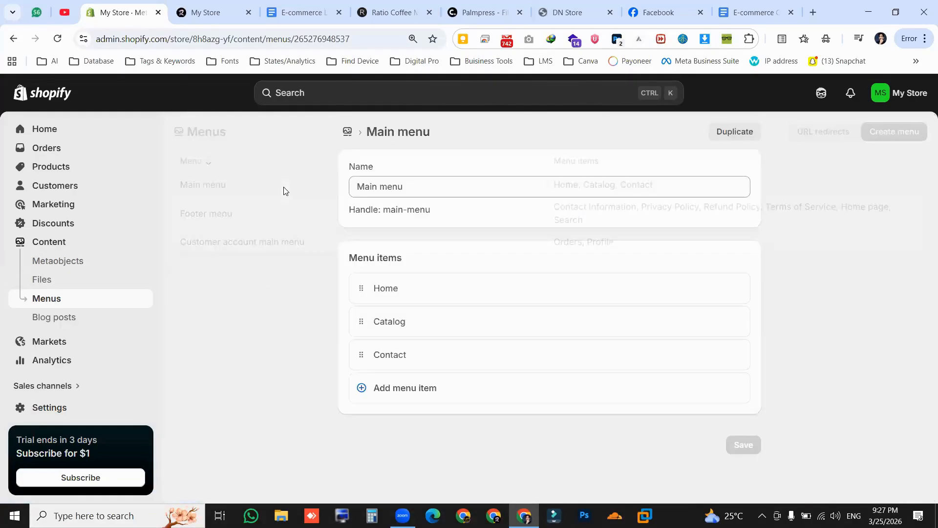
click(226, 16)
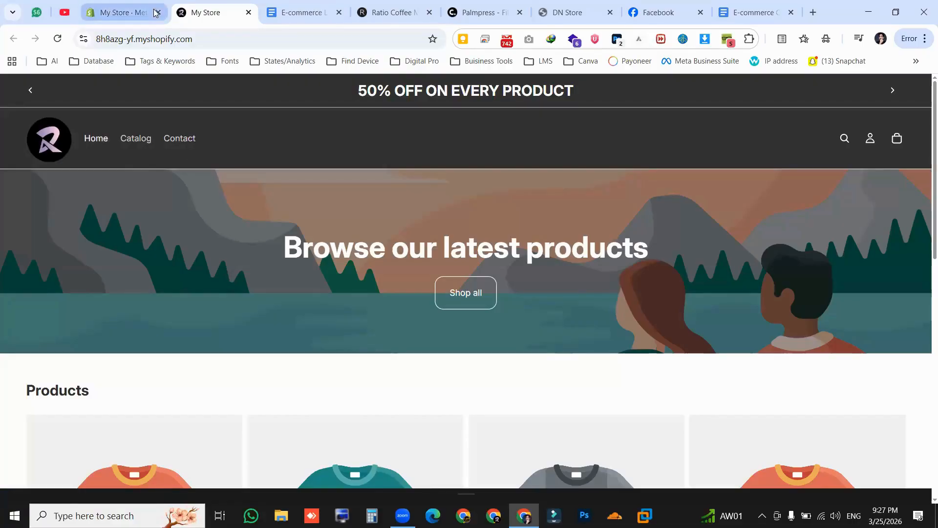
- Remove the Contact and Catalog items from the store's Main menu
click(118, 13)
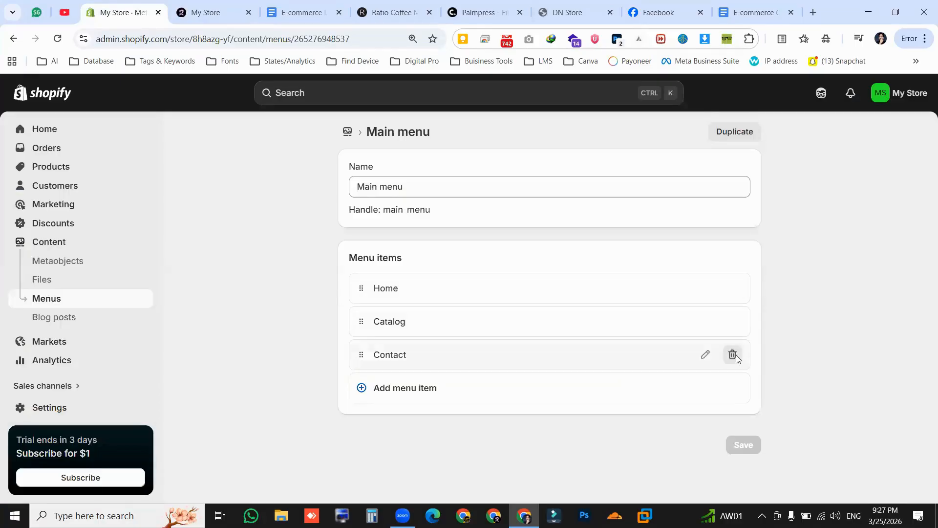
click(732, 354)
click(643, 330)
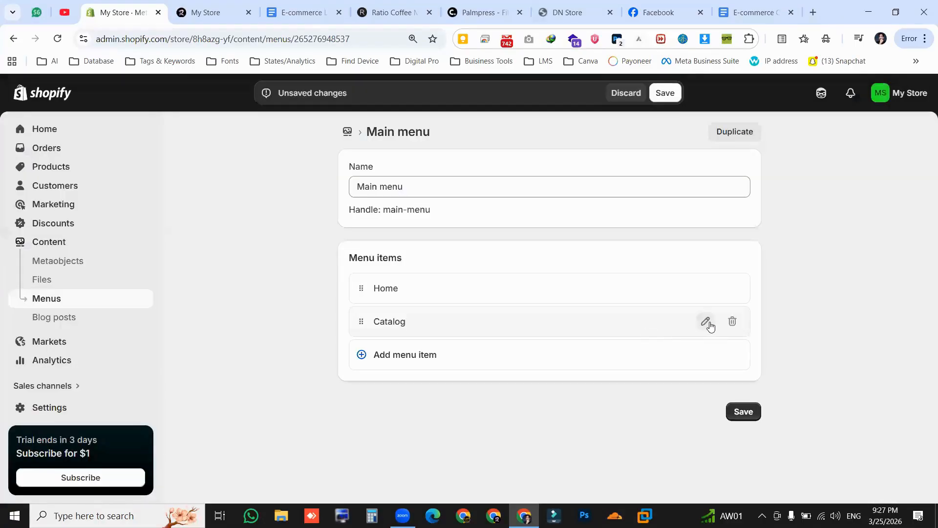
click(732, 322)
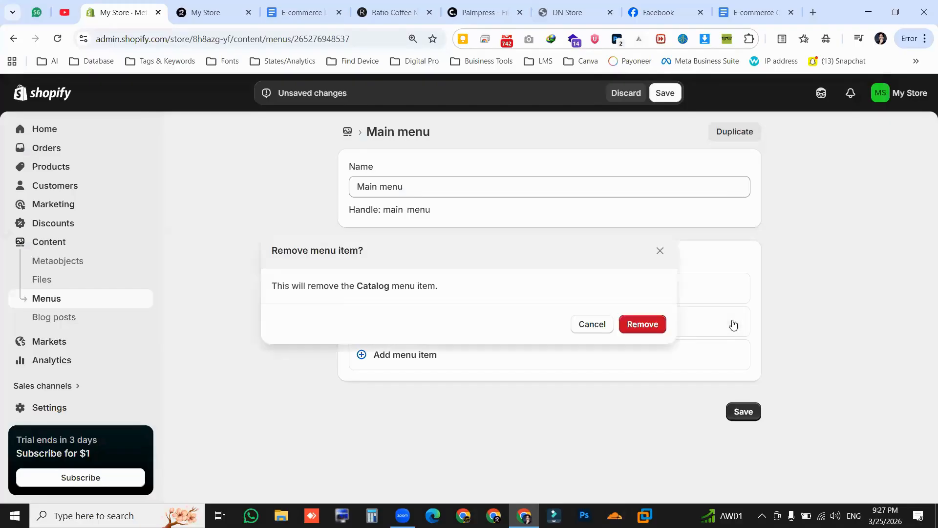
click(650, 325)
- Add a Main menu item linked to All collections and save the menu
click(390, 318)
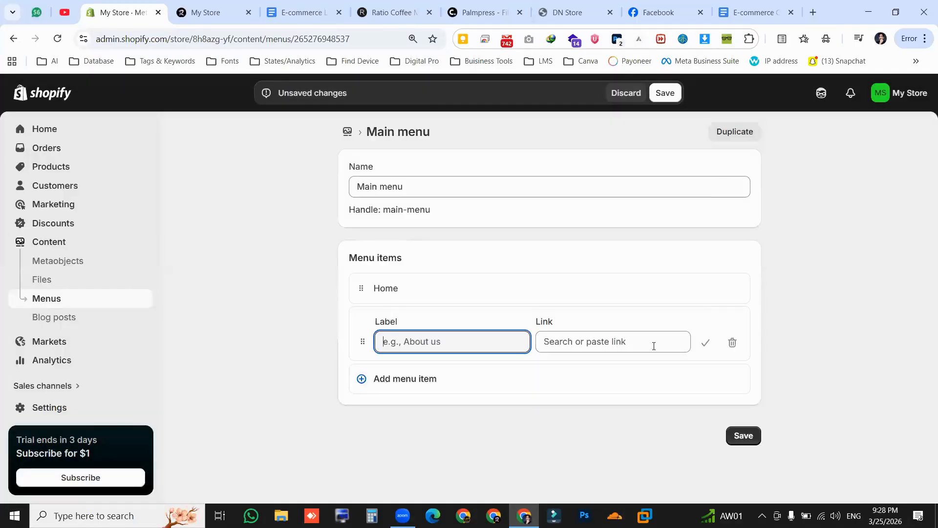
click(652, 341)
click(628, 208)
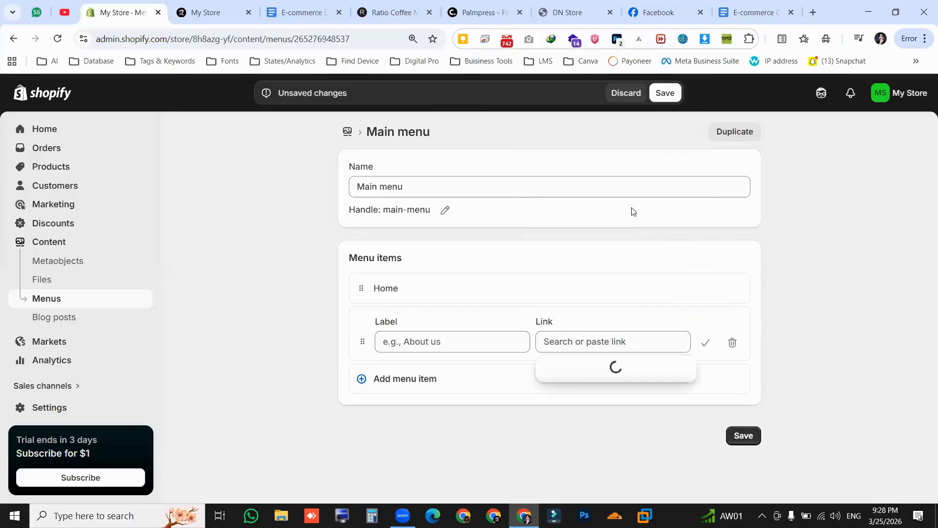
click(646, 397)
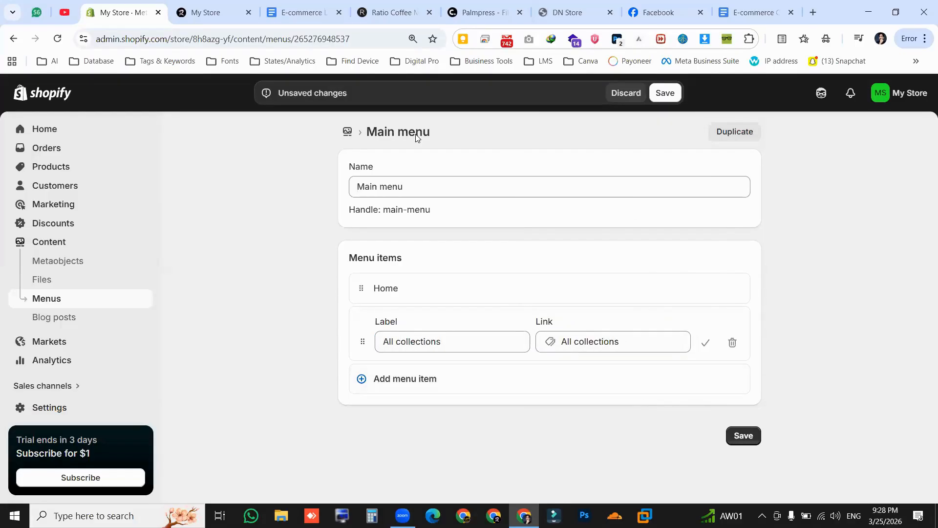
key(ctrl+Tab)
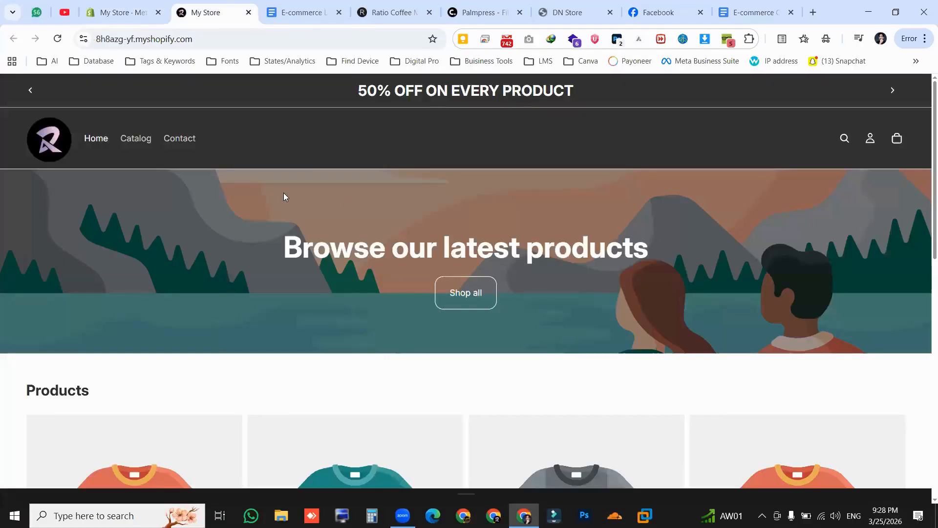
click(122, 12)
click(745, 437)
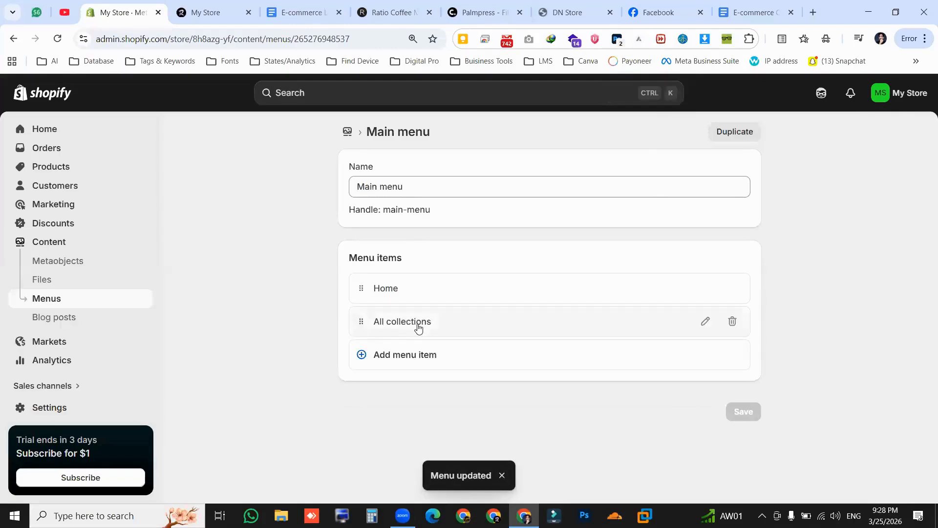
- Reload the storefront, check its header navigation, and view the All collections page
click(187, 5)
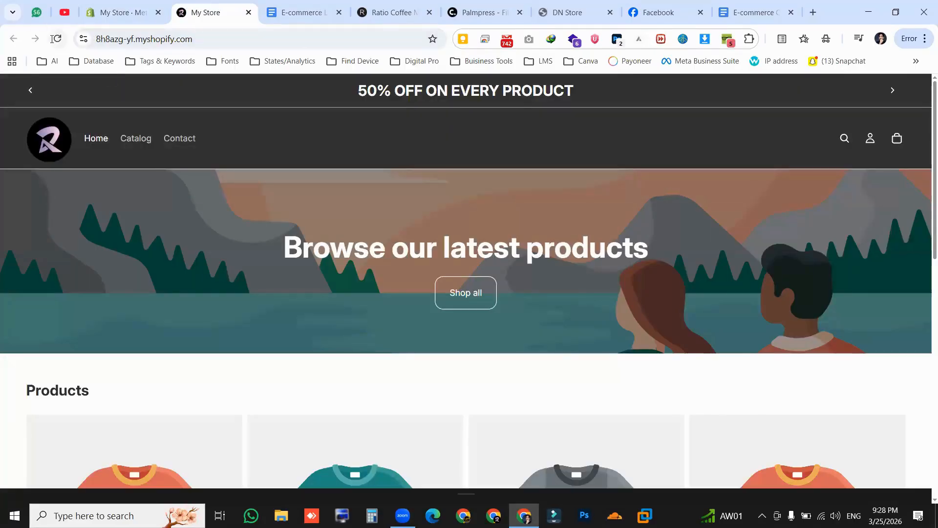
click(55, 39)
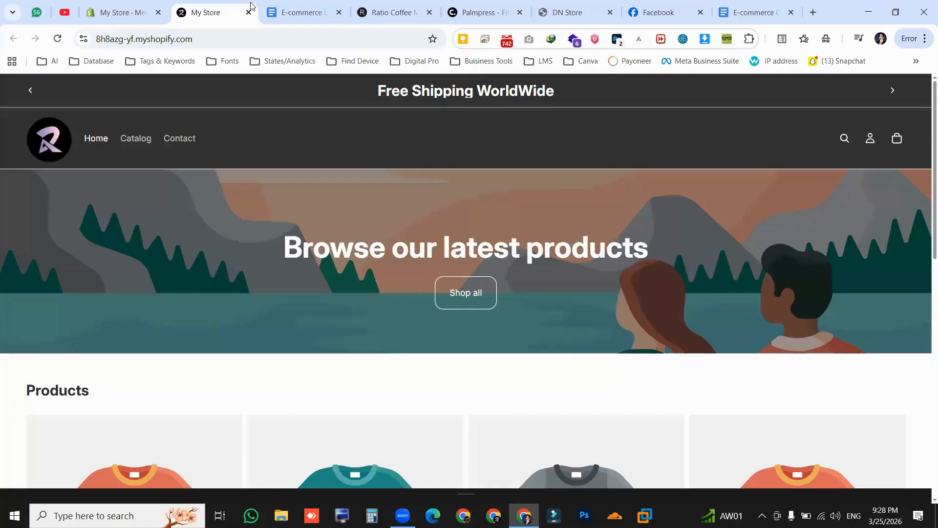
click(58, 39)
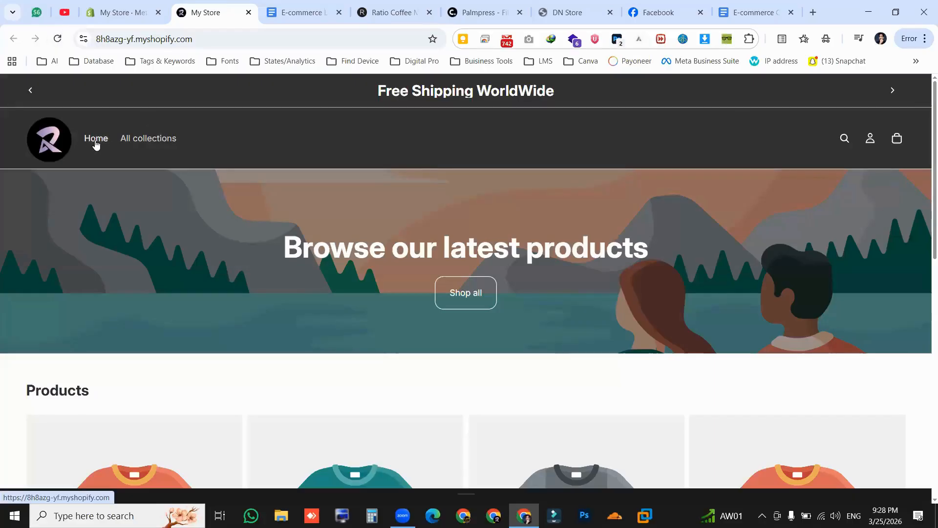
click(157, 139)
scroll(218, 191, down, 5)
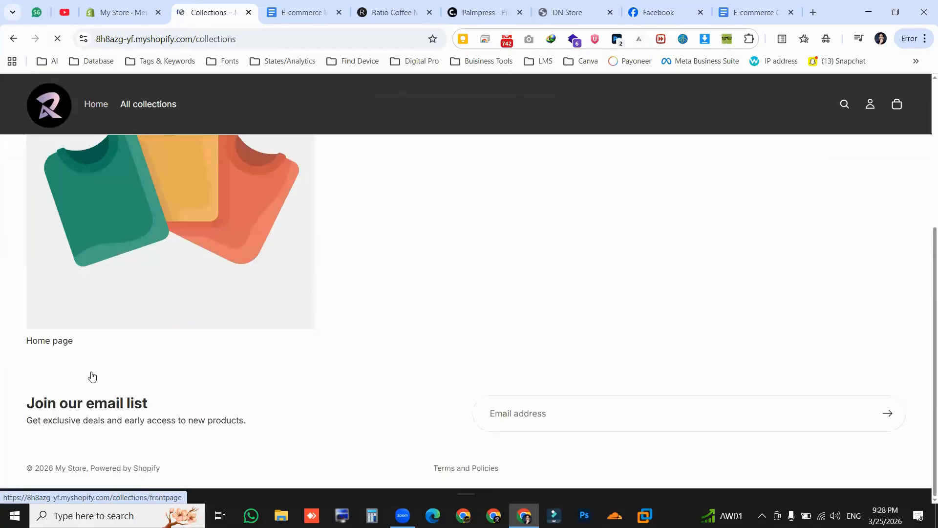
scroll(376, 274, up, 5)
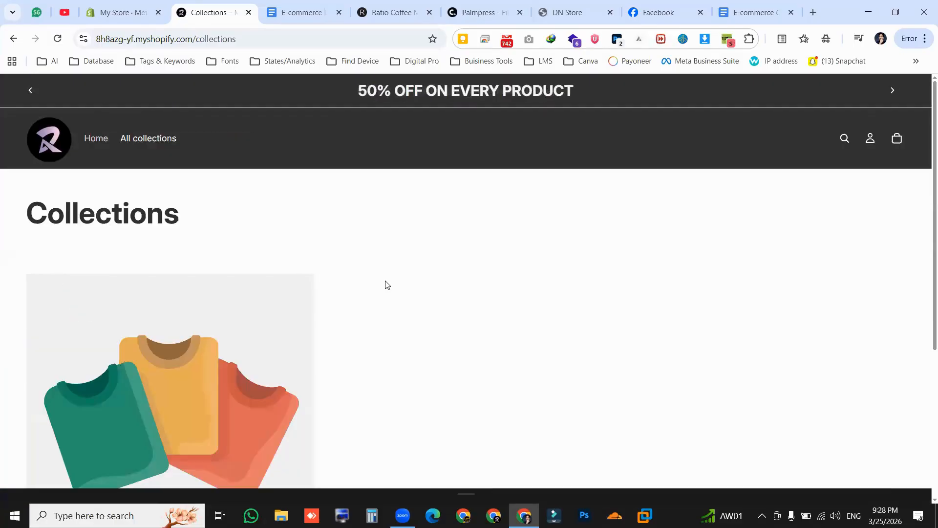
- Add a Main menu item linked to the Contact page and save the menu
click(119, 12)
click(417, 353)
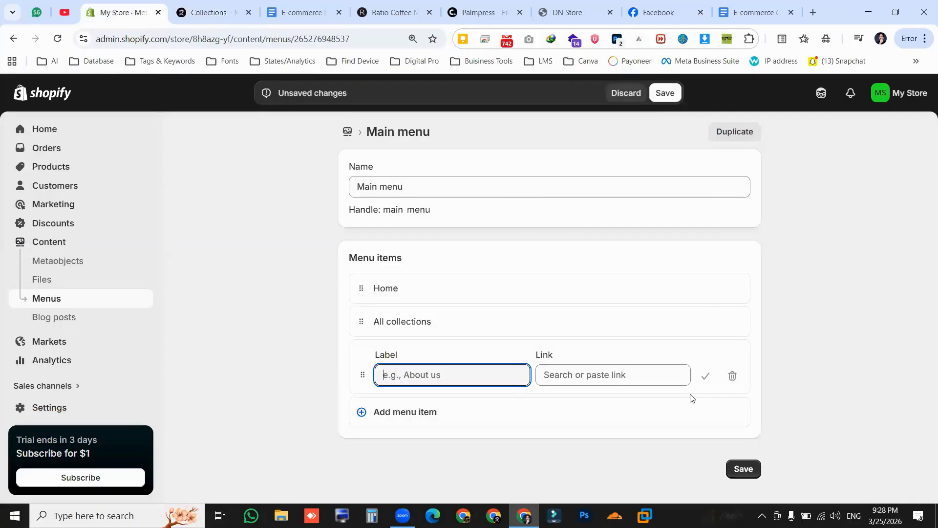
click(677, 375)
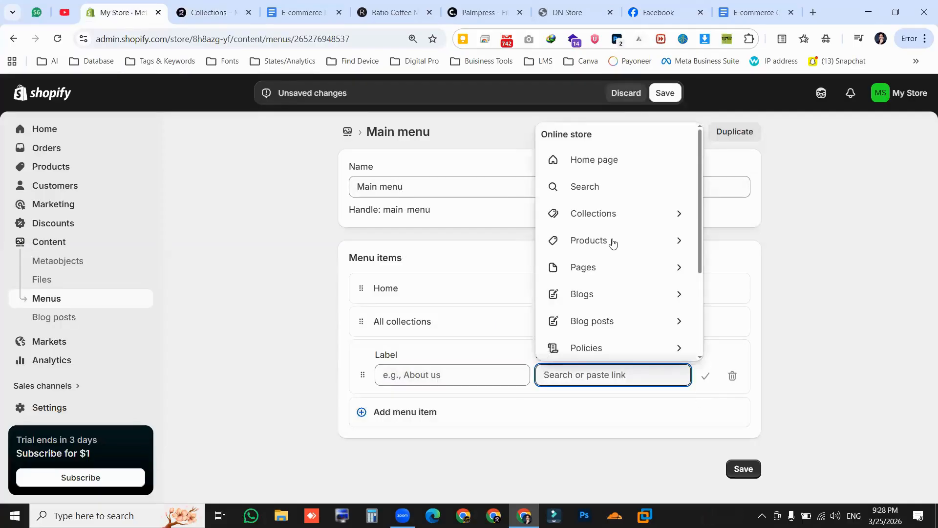
click(615, 266)
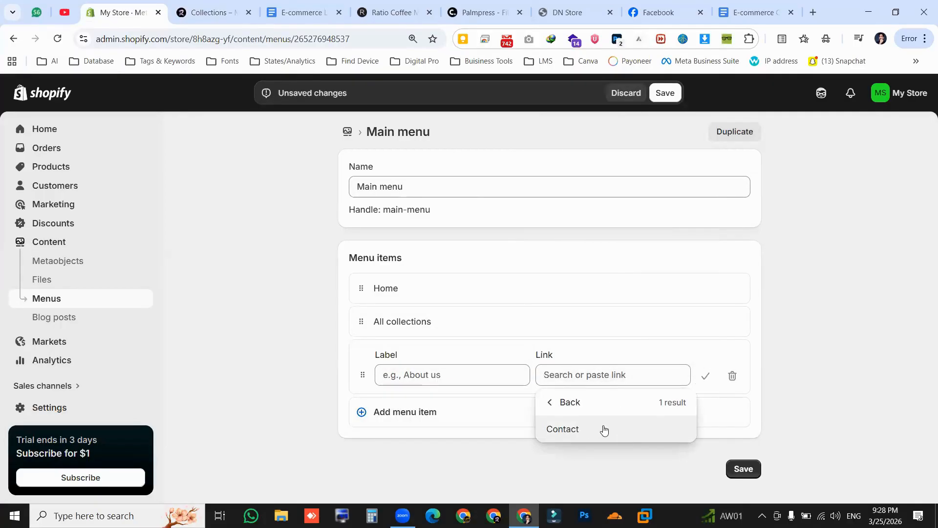
click(604, 429)
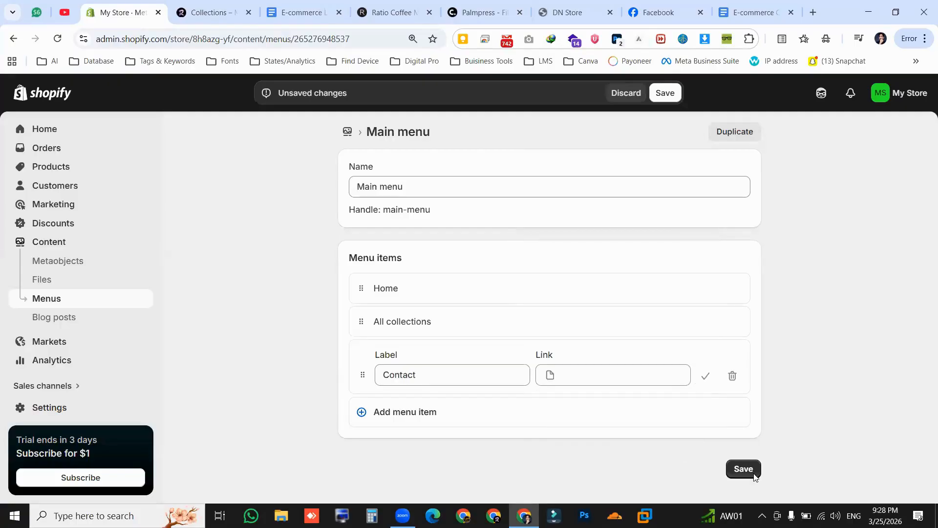
click(746, 470)
- Add a Search item linked to the store's search page and save the Main menu
click(426, 389)
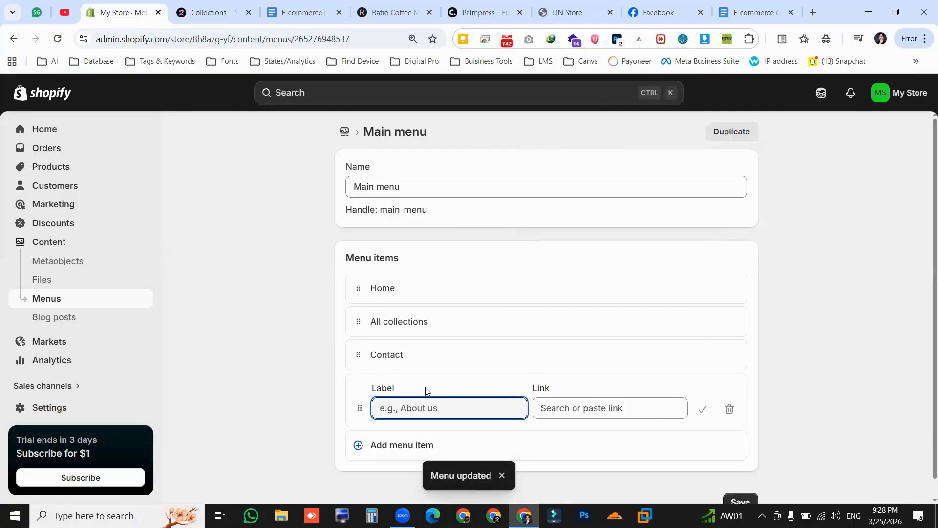
scroll(596, 335, down, 3)
scroll(658, 173, up, 3)
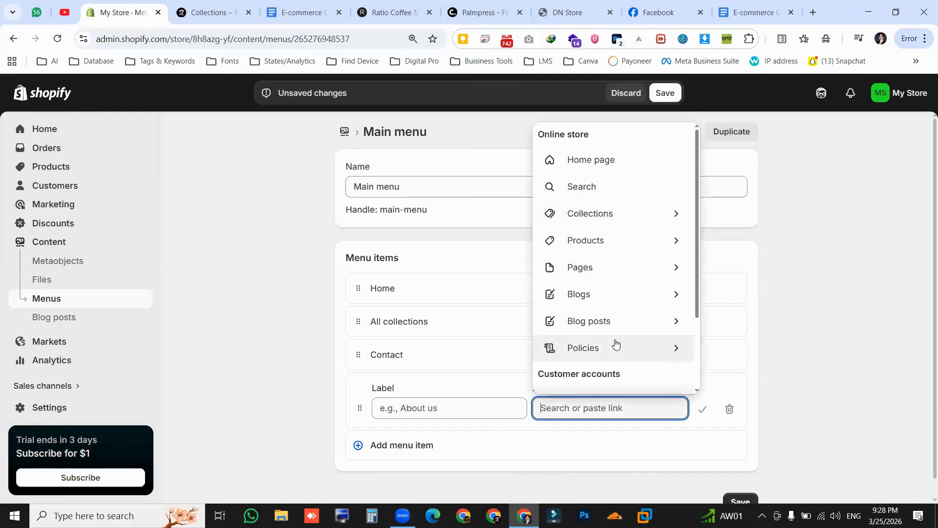
click(581, 187)
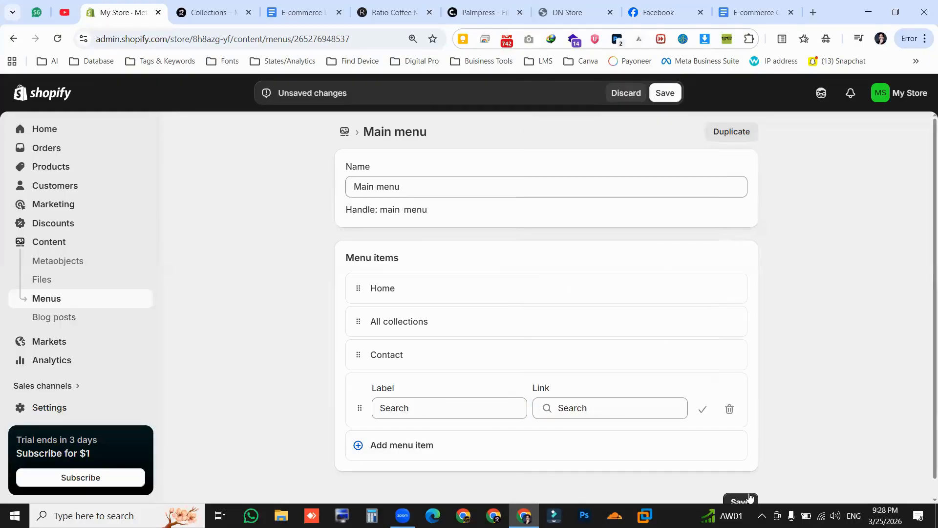
click(743, 500)
- Reload the storefront's Collections page and check the header for the Contact and Search links
click(213, 9)
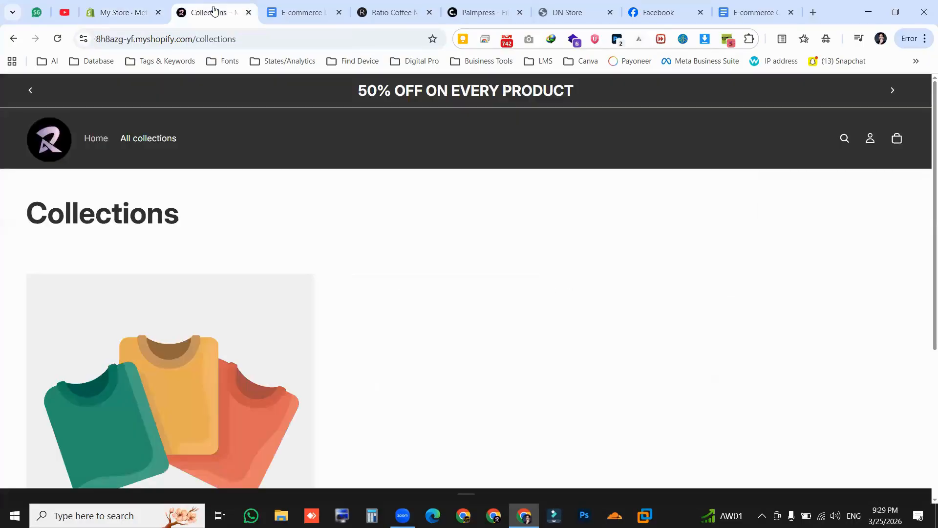
click(58, 41)
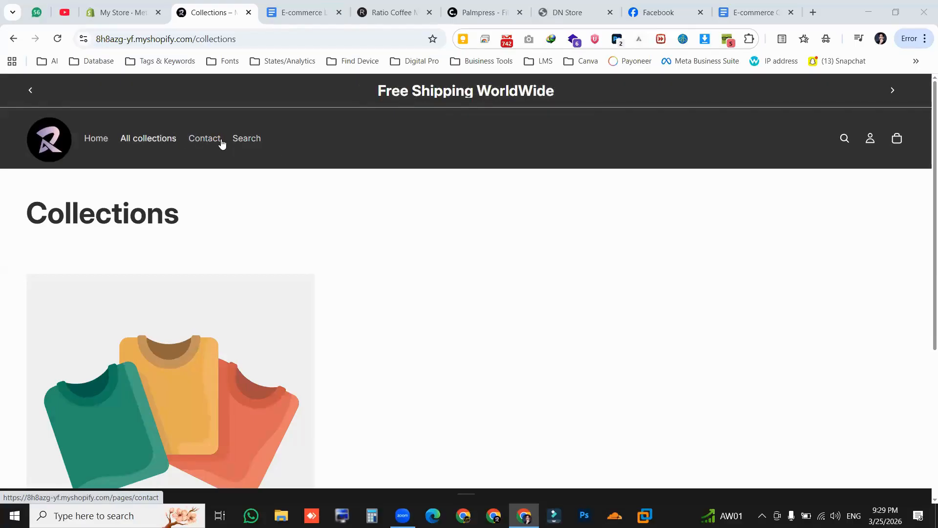
scroll(272, 127, down, 5)
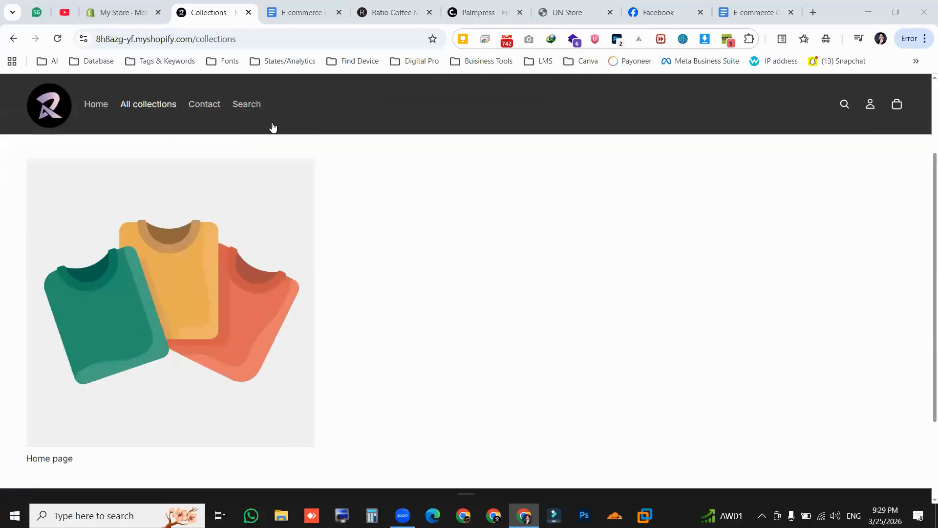
- Review the Main Manu and Footer entries in the E-commerce Lects Outline document's store customization list
click(286, 15)
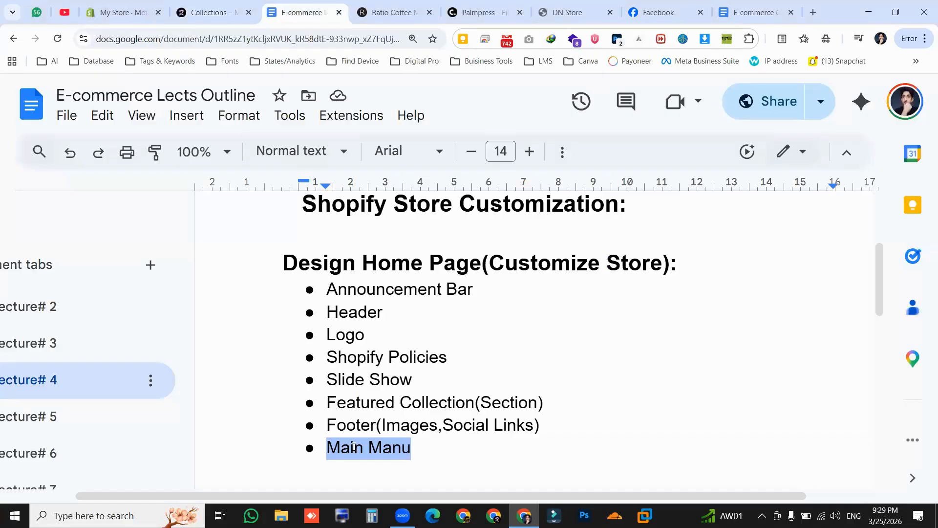
drag(326, 447, 402, 443)
drag(325, 423, 484, 419)
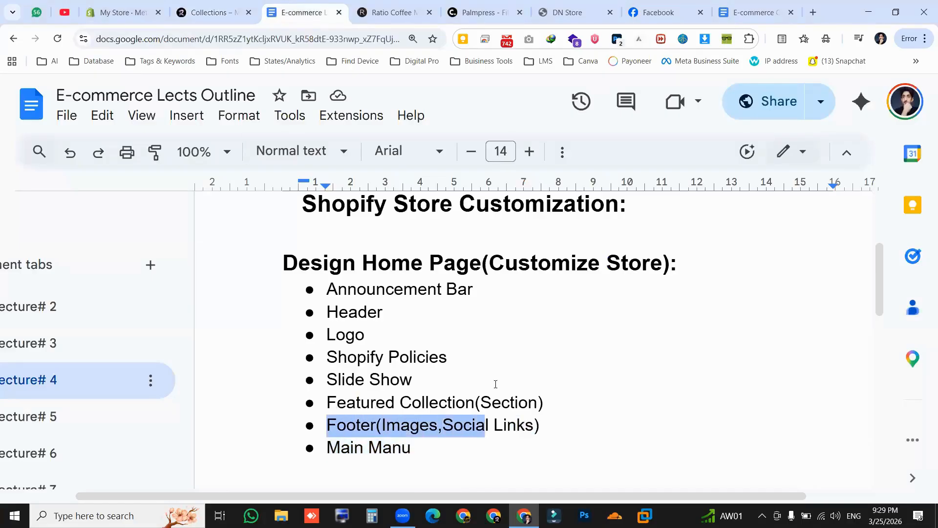
- Return to the Shopify admin and open the current Horizon theme in the theme editor
click(123, 13)
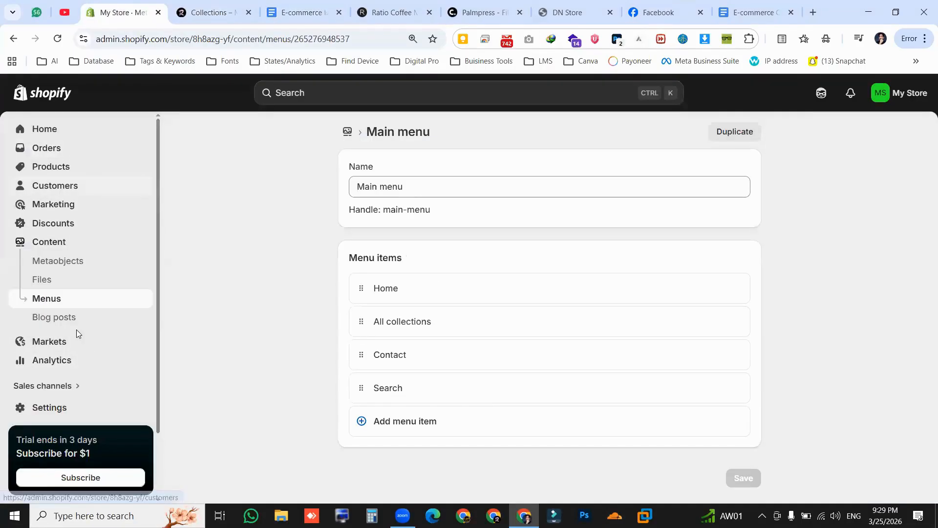
scroll(76, 330, down, 2)
click(59, 326)
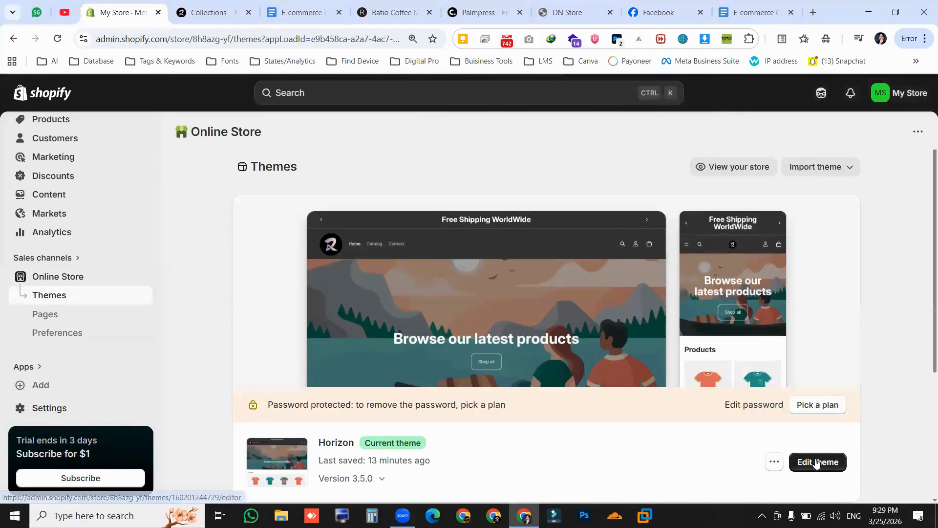
click(808, 456)
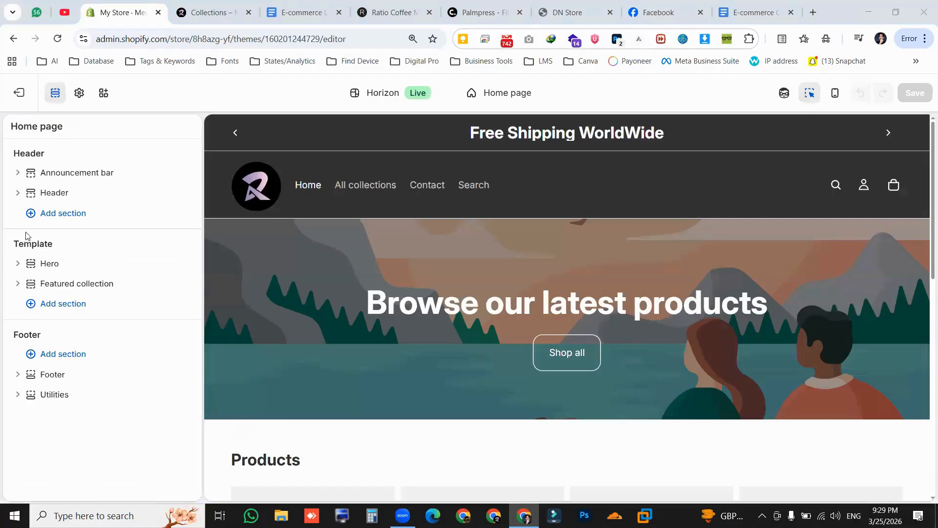
- Upload the Urban Ad image from the Shopify downloads folder and set it as the Hero section's Media 1 image
drag(26, 236, 58, 246)
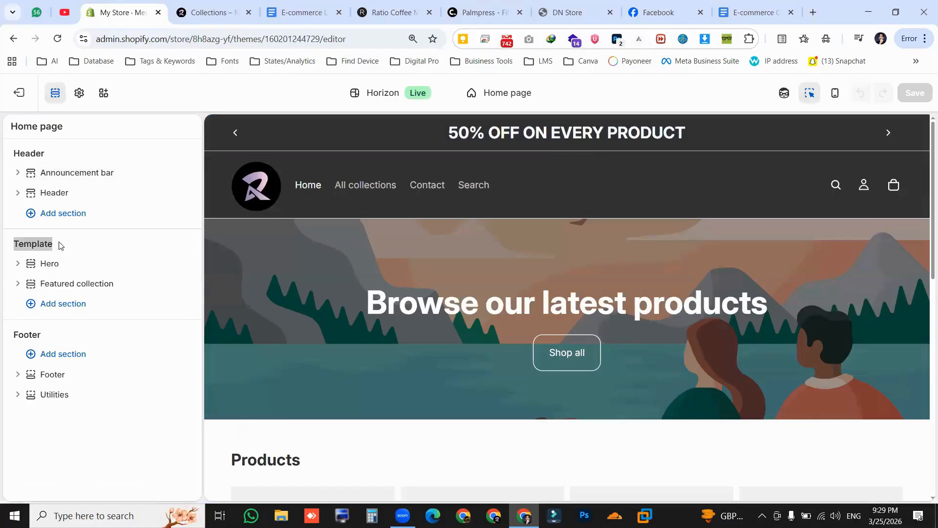
click(58, 264)
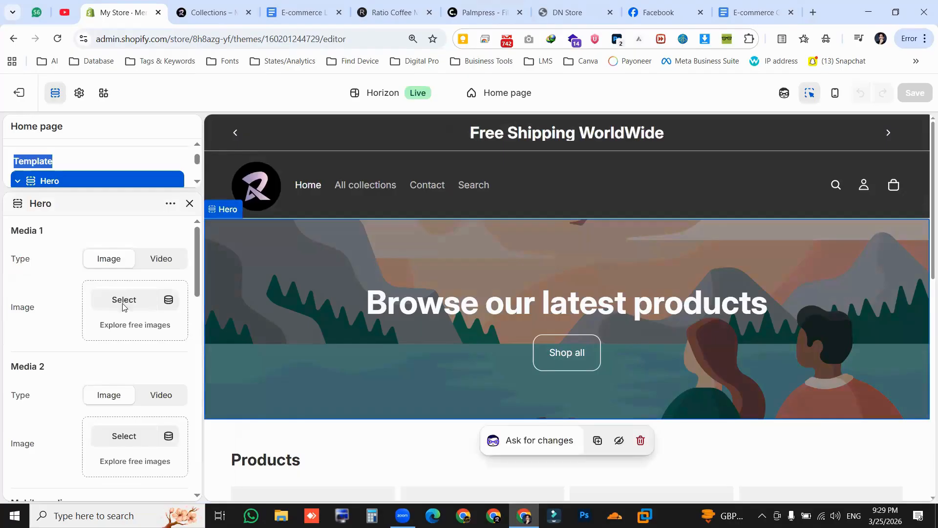
drag(8, 308, 35, 308)
click(146, 306)
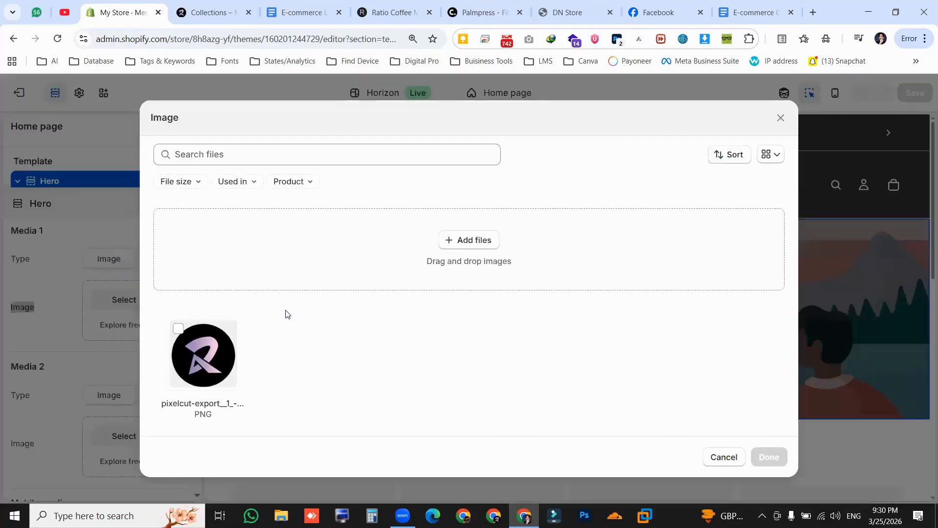
click(492, 244)
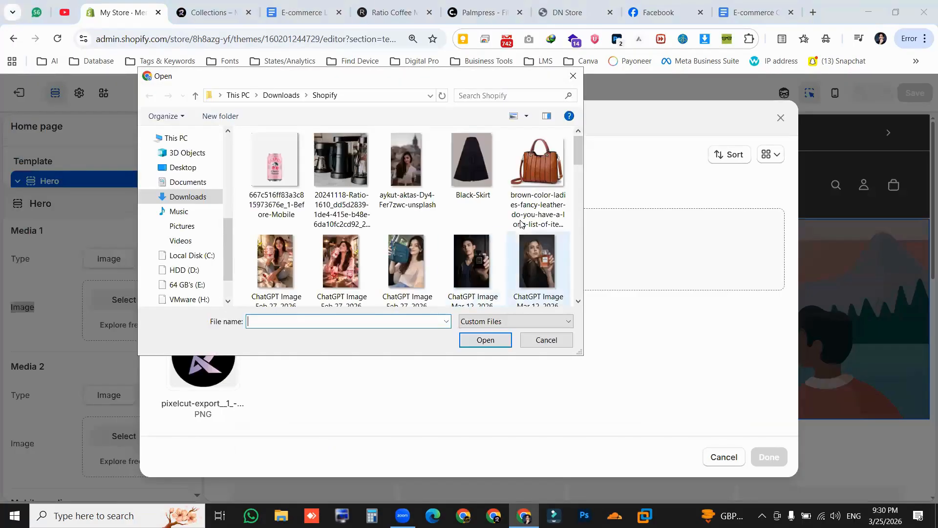
scroll(514, 226, down, 10)
scroll(290, 163, up, 4)
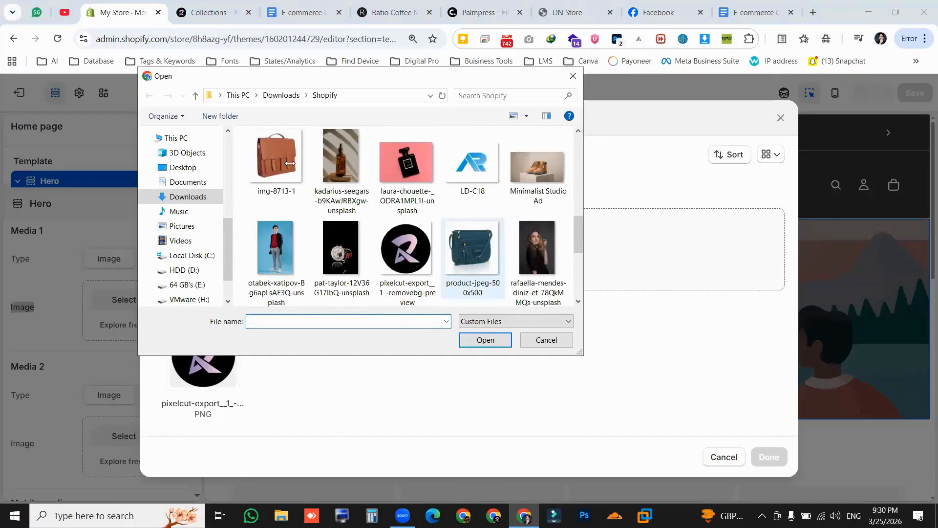
scroll(420, 225, up, 3)
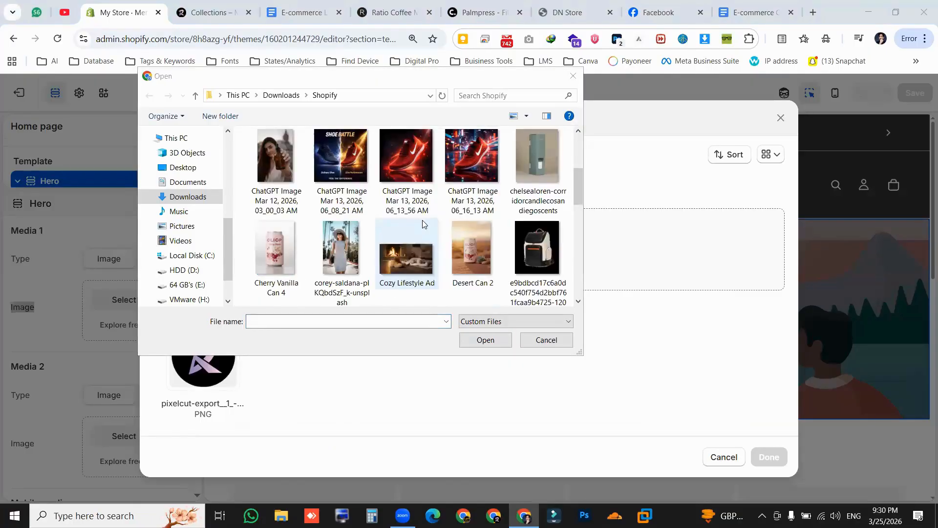
scroll(422, 224, down, 10)
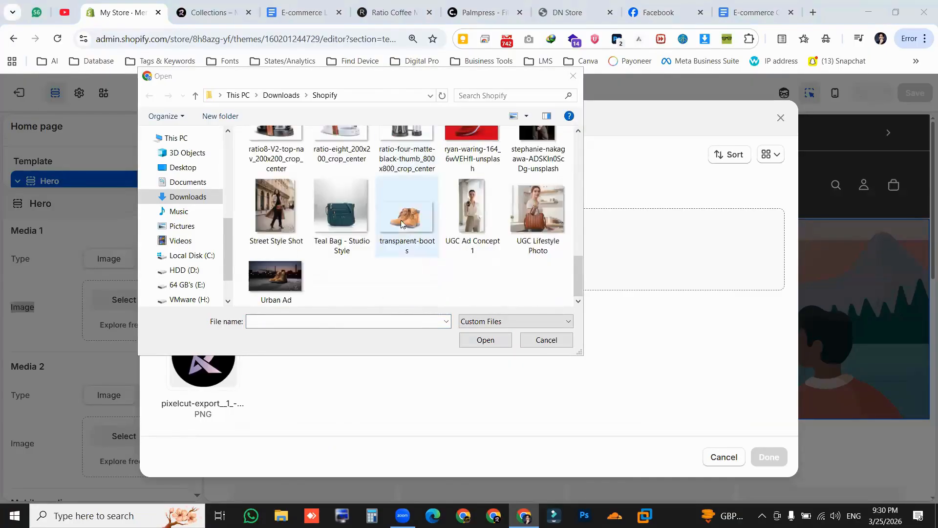
double_click(275, 276)
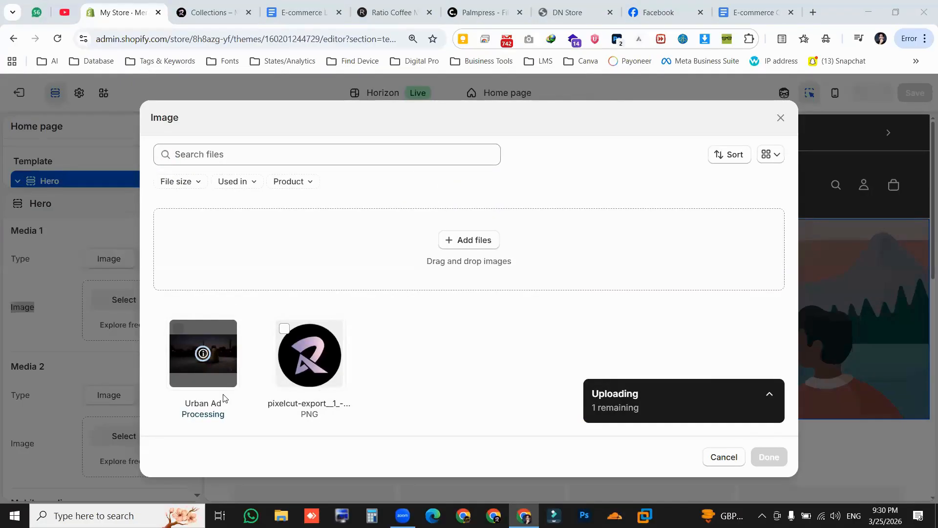
click(773, 459)
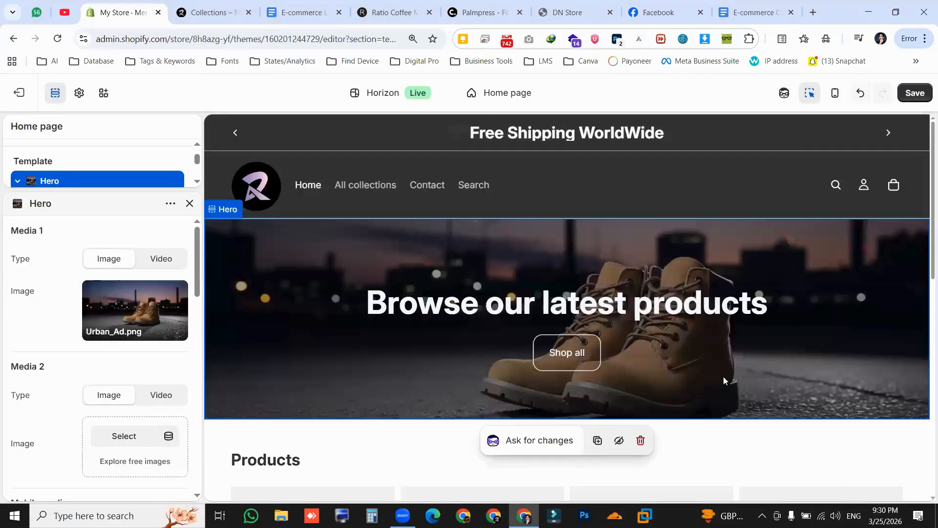
- Change the Hero section's heading text to "NovaTech Store"
click(674, 305)
triple_click(675, 305)
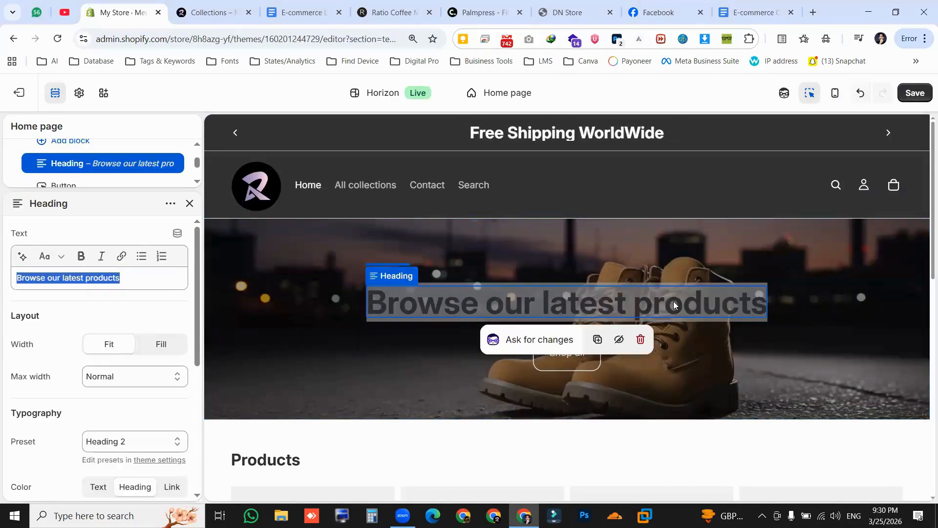
text(N)
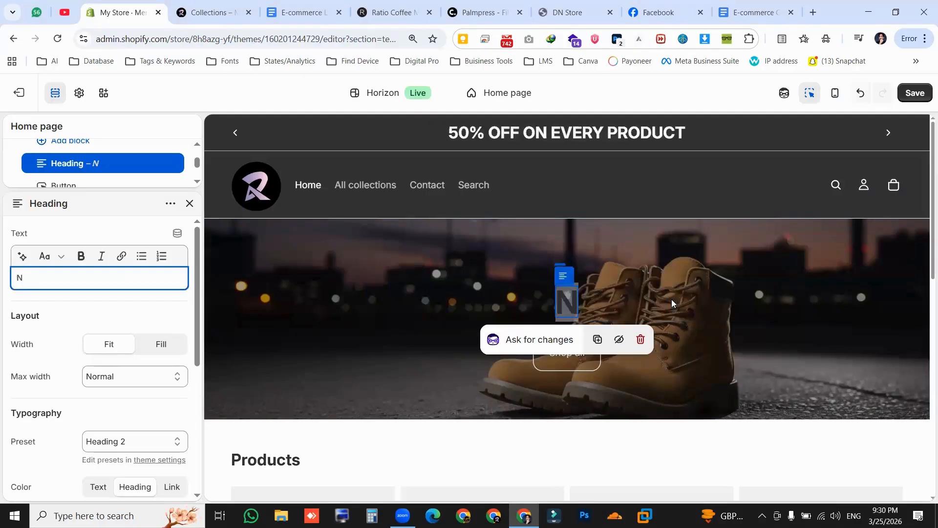
text(ovaTech)
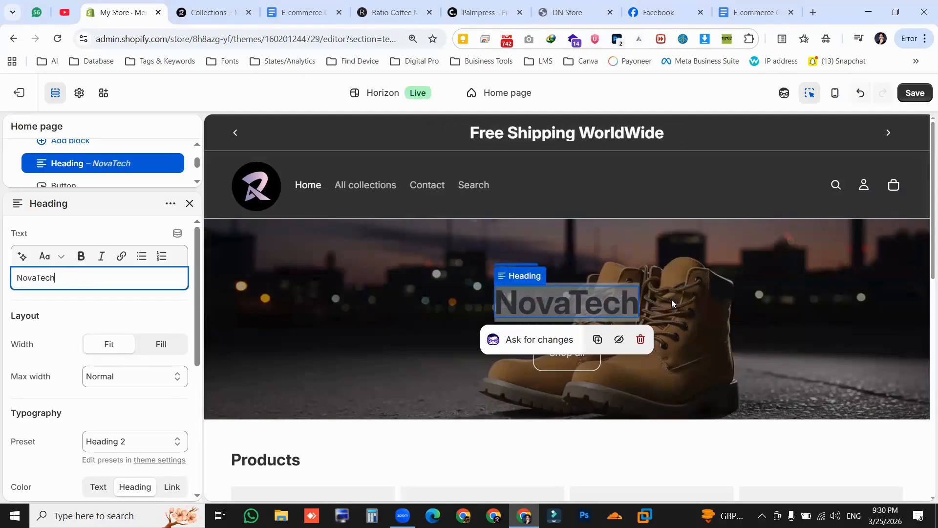
text( Stp)
key(BackSpace)
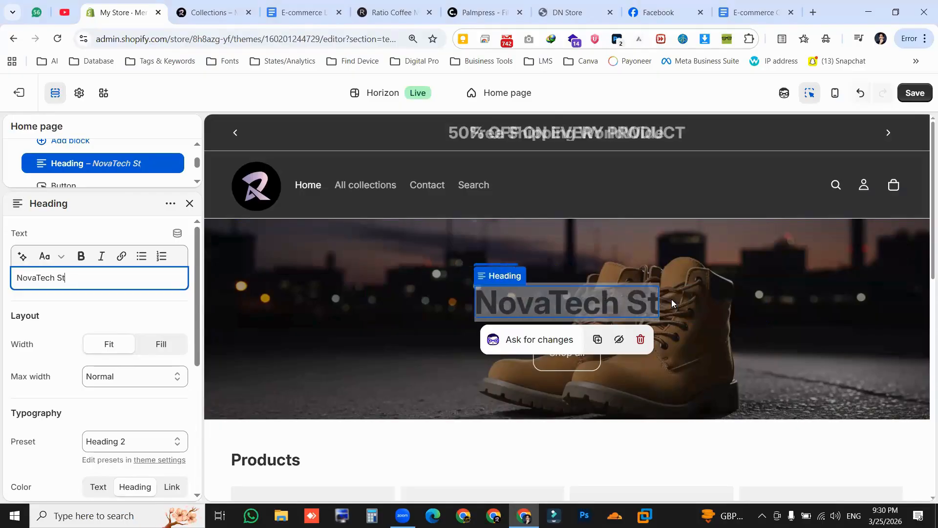
text(ore)
- Follow the Hero's Shop all button to the collection page preview, select the Announcement bar and save the theme changes
click(566, 349)
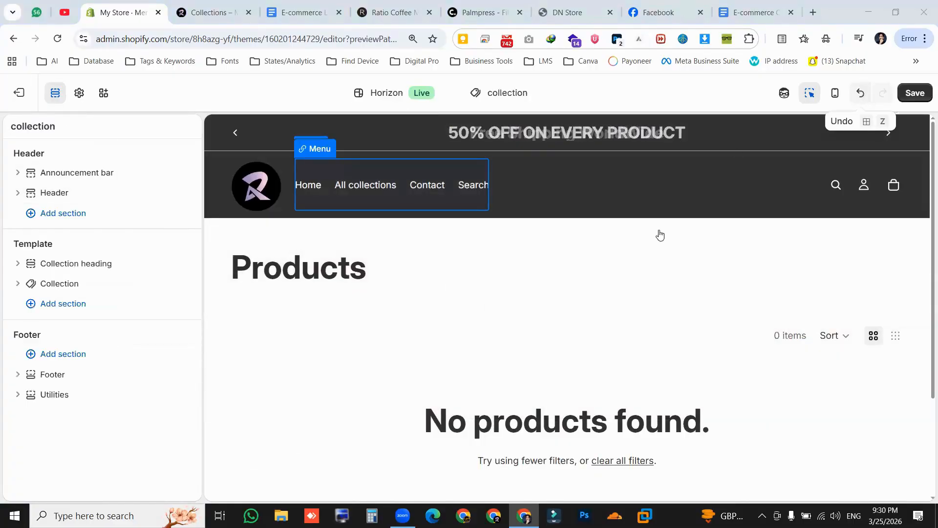
click(83, 173)
click(914, 94)
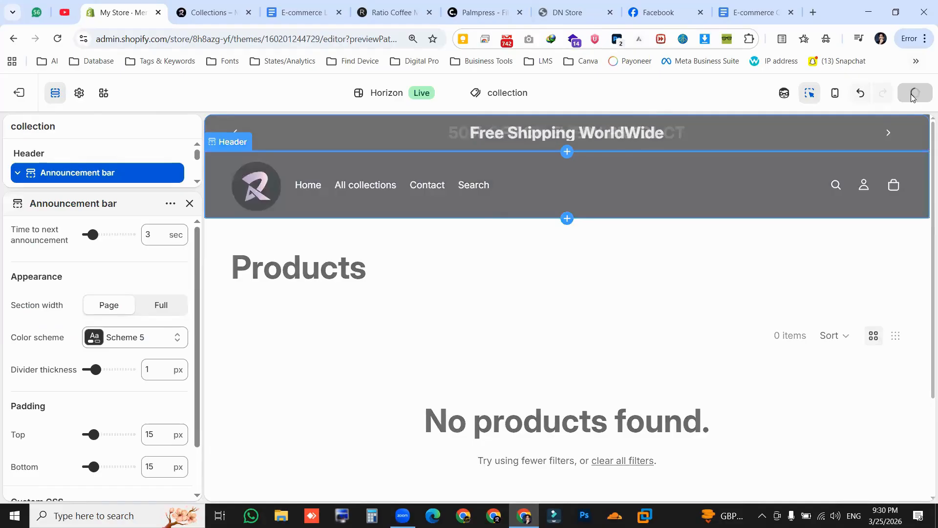
- Open the live storefront's home page and check the new Hero image, the heading and the sections below
click(245, 8)
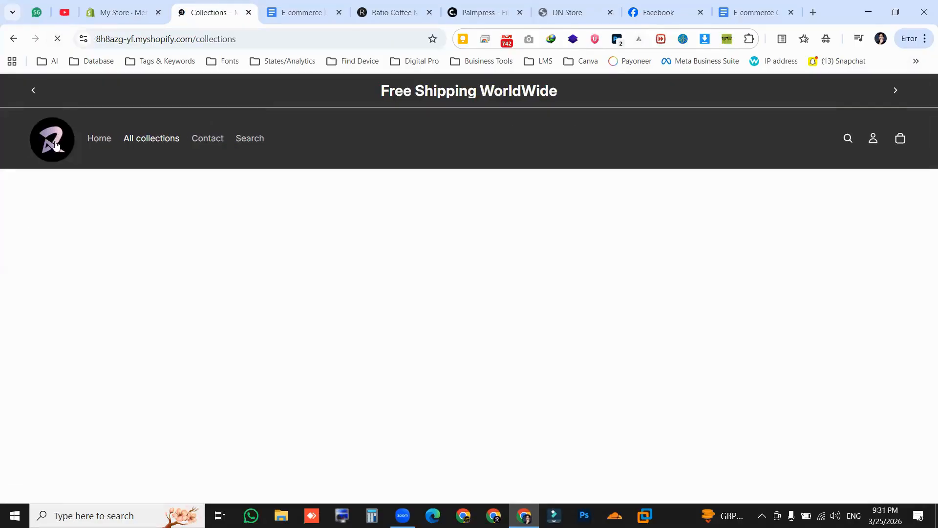
click(56, 145)
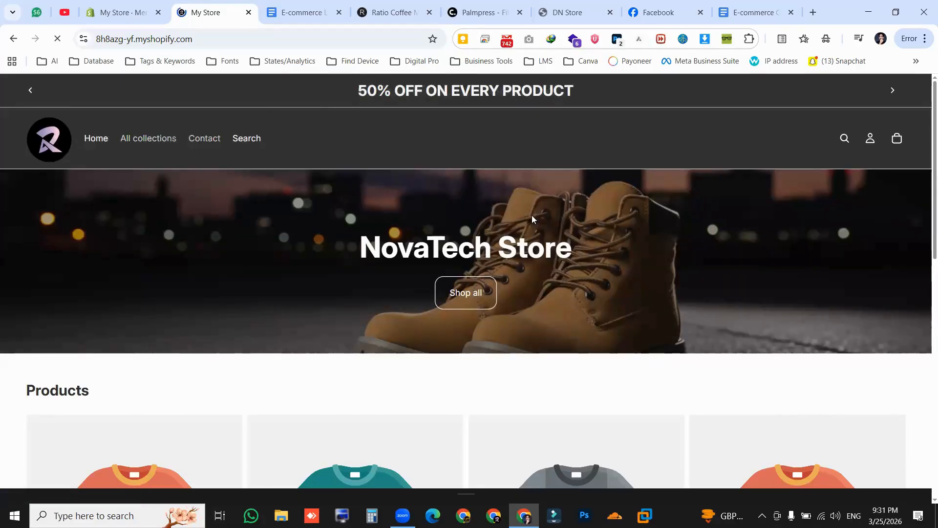
drag(360, 250, 573, 249)
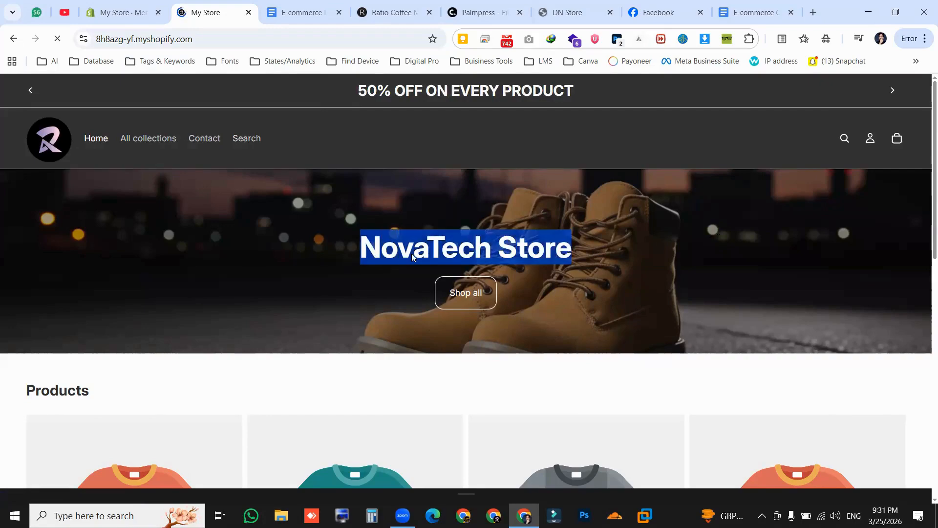
click(454, 400)
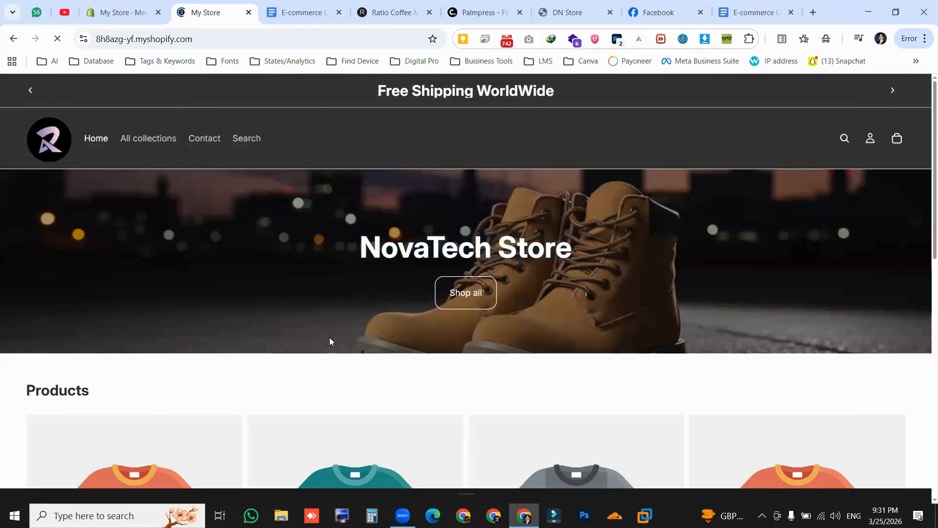
scroll(329, 337, down, 10)
scroll(338, 272, up, 4)
scroll(337, 273, up, 5)
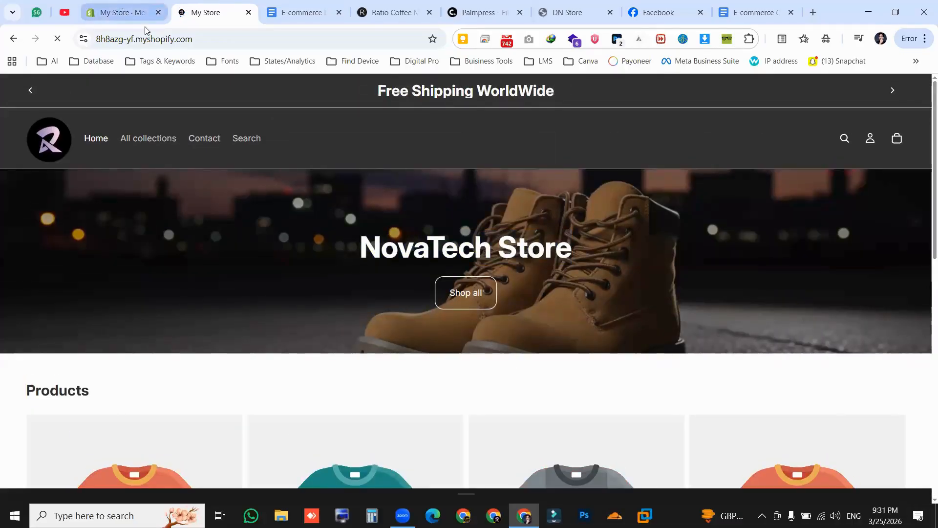
- Check the Slide Show entry in the E-commerce Lects Outline document and return to the theme editor
click(128, 12)
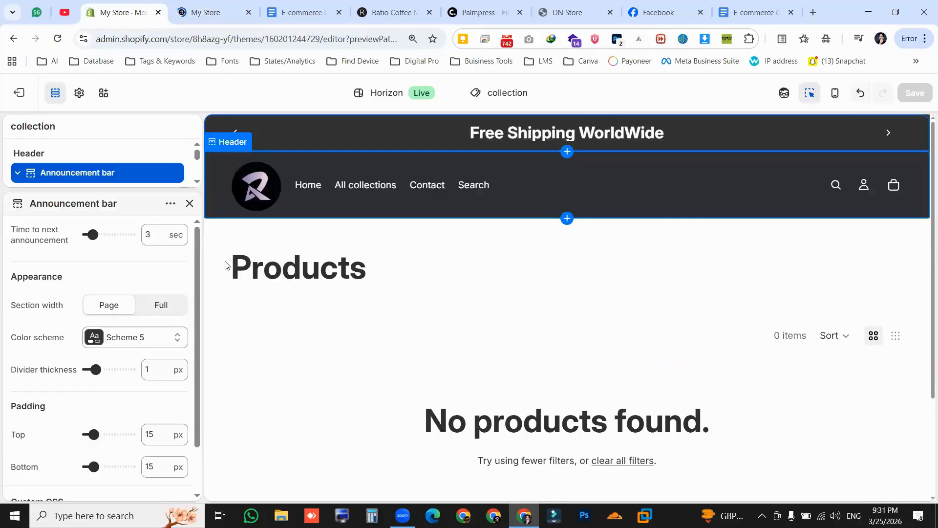
click(301, 13)
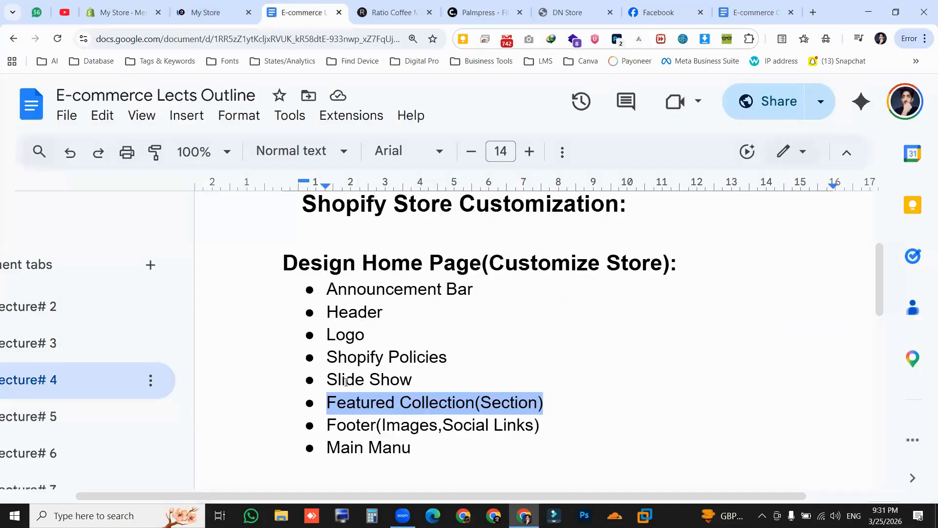
click(125, 12)
- Add a Slideshow: Full frame section to the collection page's template
drag(52, 313, 14, 313)
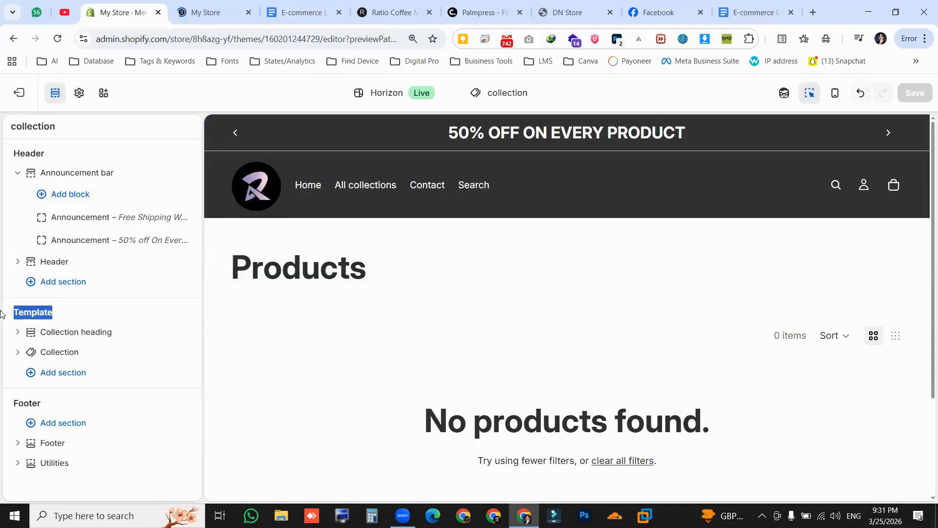
click(71, 373)
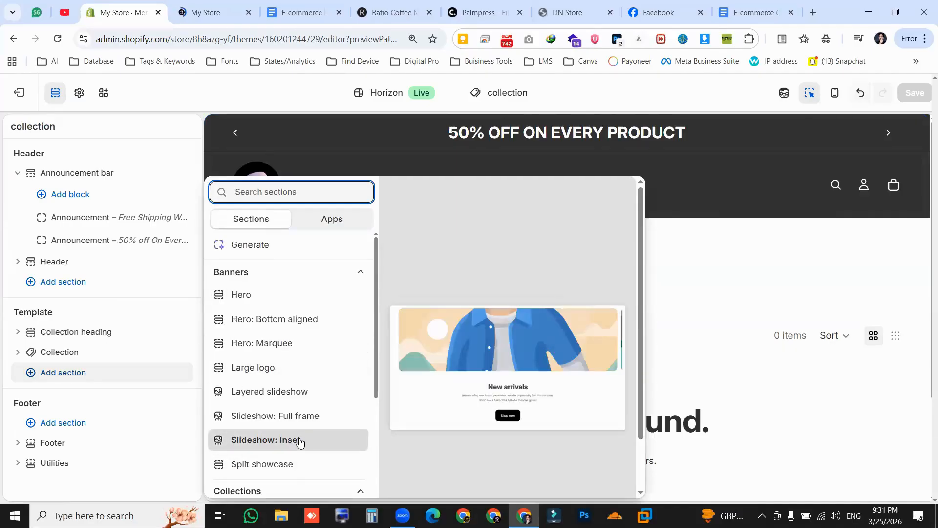
click(317, 415)
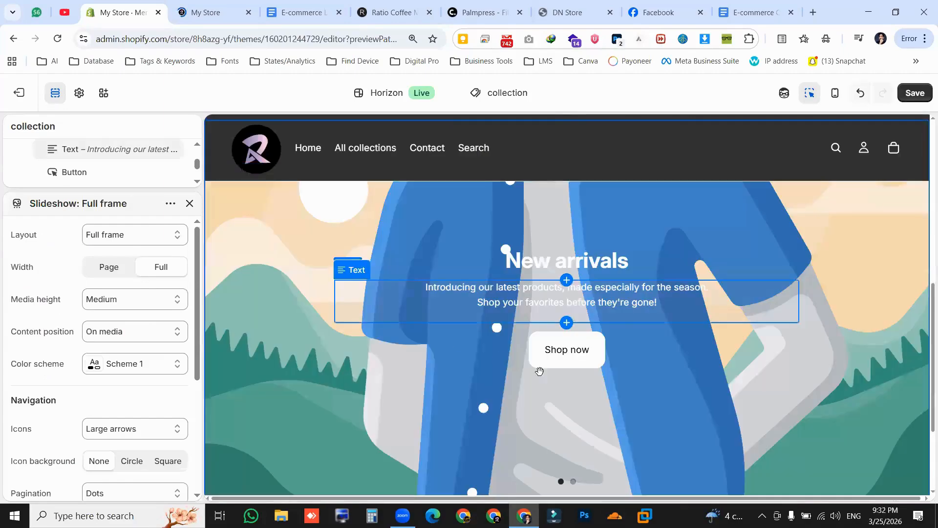
- Upload the Desert Can 2 image and assign it to the slideshow's first slide
click(586, 420)
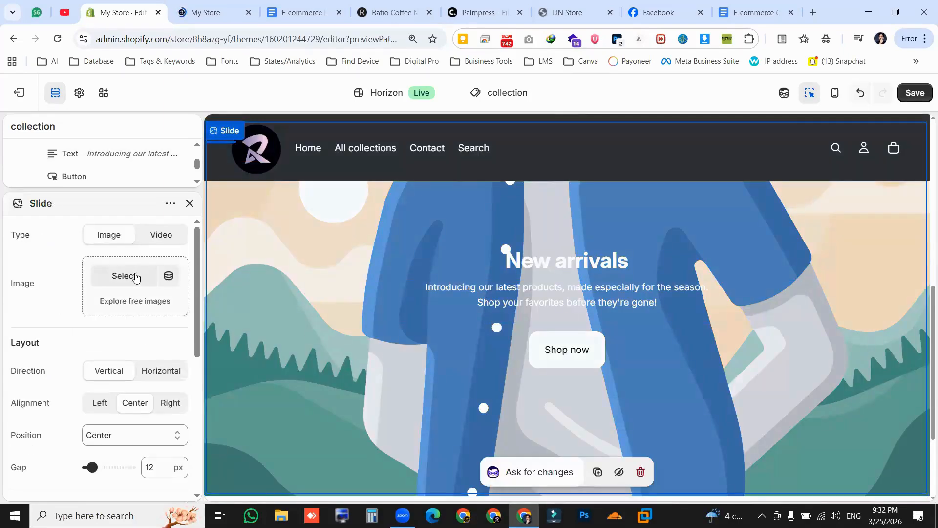
click(135, 278)
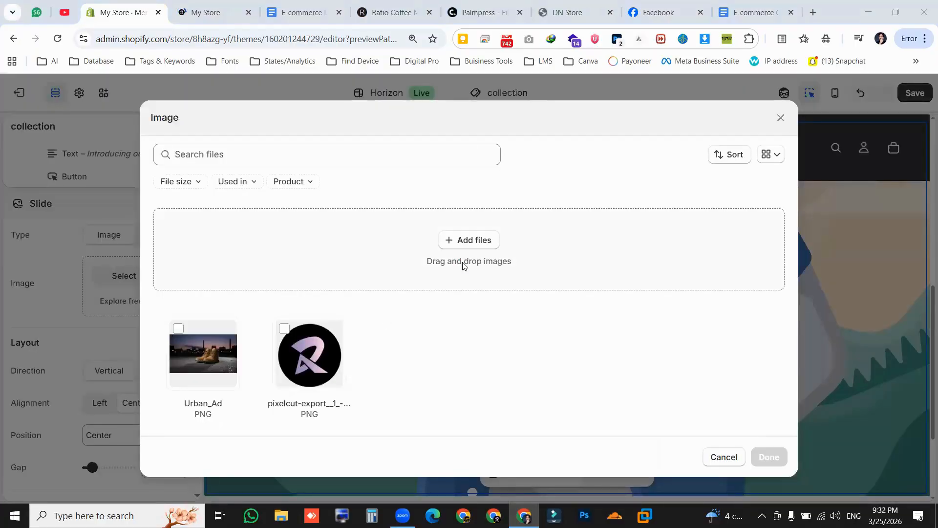
click(462, 264)
scroll(344, 234, down, 2)
scroll(345, 236, down, 5)
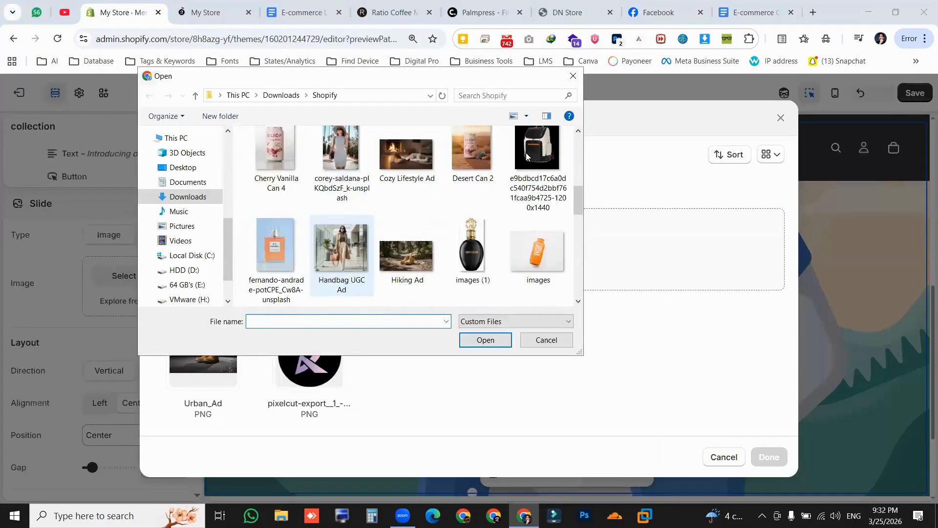
key(Escape)
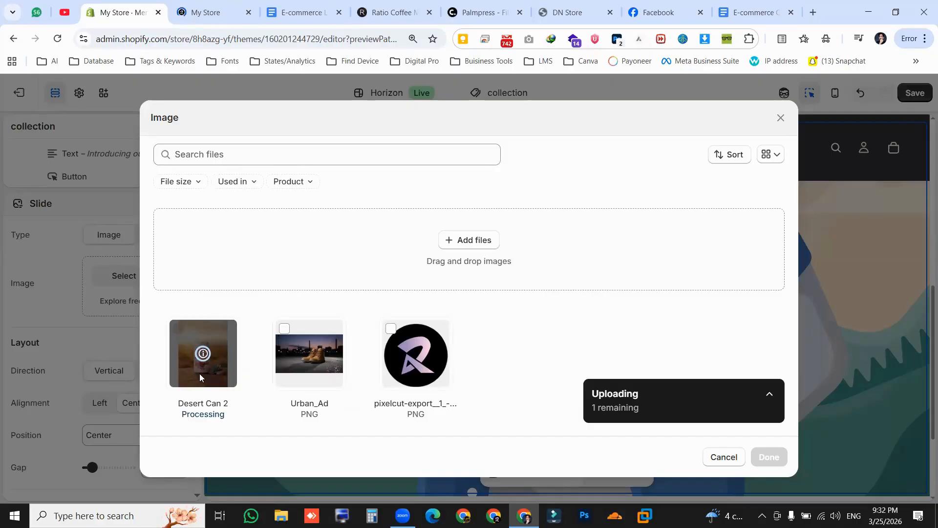
click(768, 456)
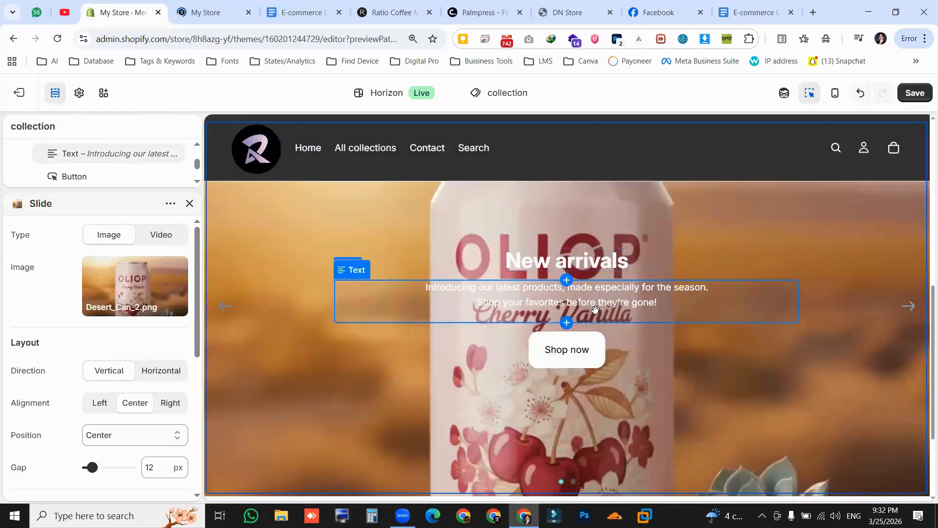
- Switch the slide's media type to Video and try to upload the grok-video-b32e clip
click(162, 234)
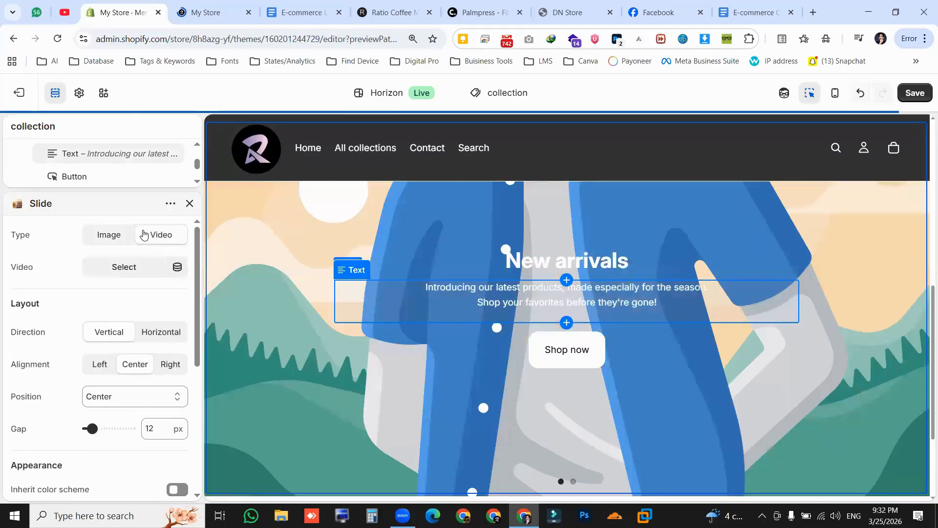
click(123, 266)
click(475, 369)
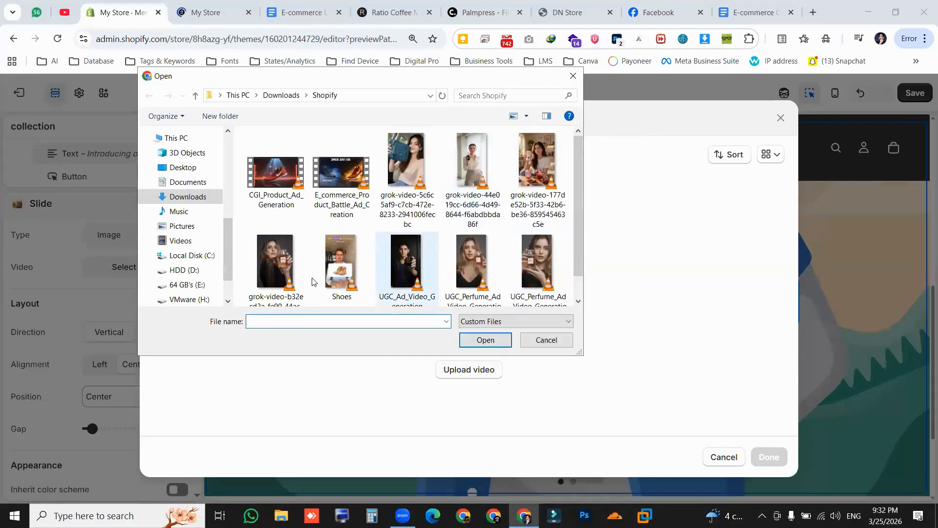
click(297, 270)
click(503, 341)
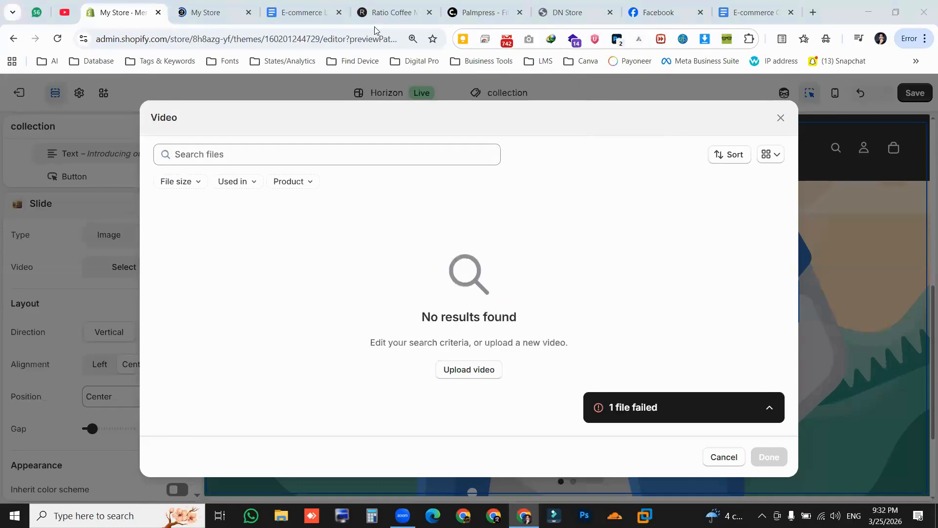
- Try to upload the E_commerce_Product_Battle_Ad_Creation video for the slide and close the video picker
click(469, 369)
click(335, 171)
click(482, 337)
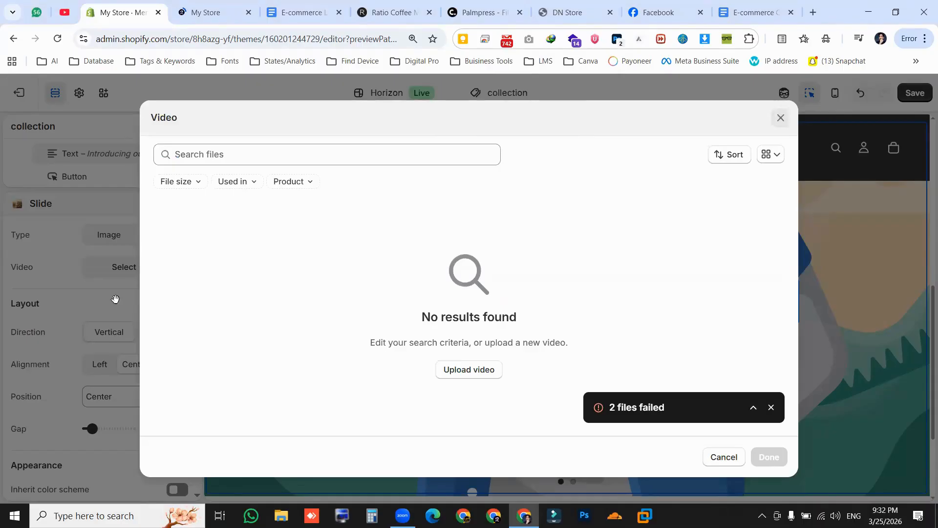
click(783, 116)
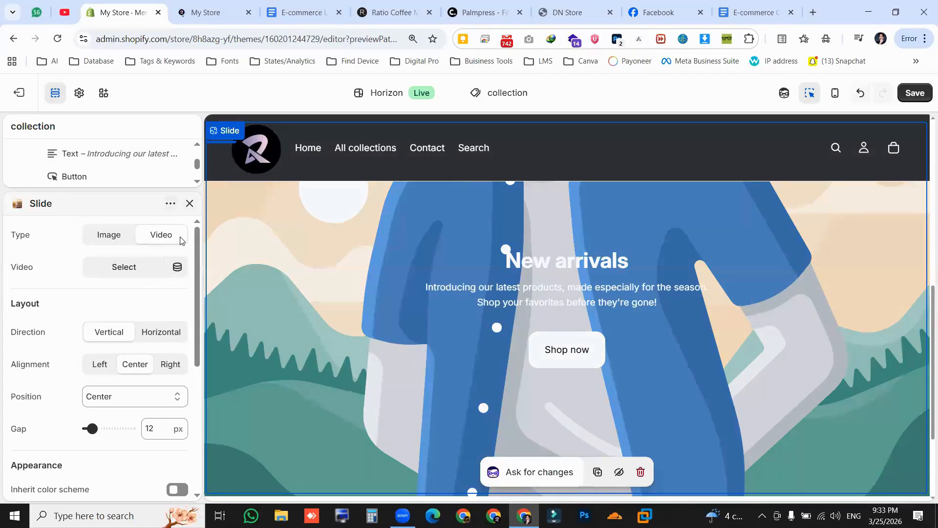
- Close the first slide's settings and open the Bestsellers heading of the second slide
click(189, 204)
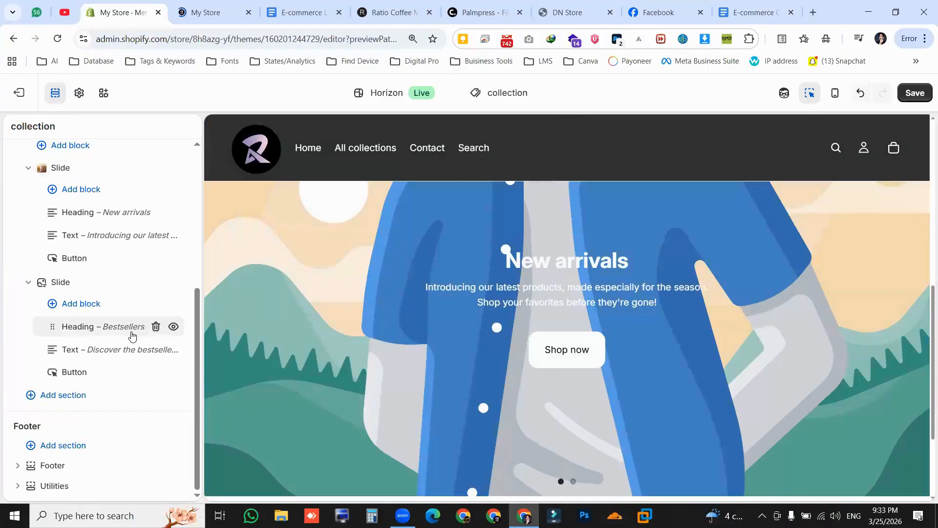
click(96, 337)
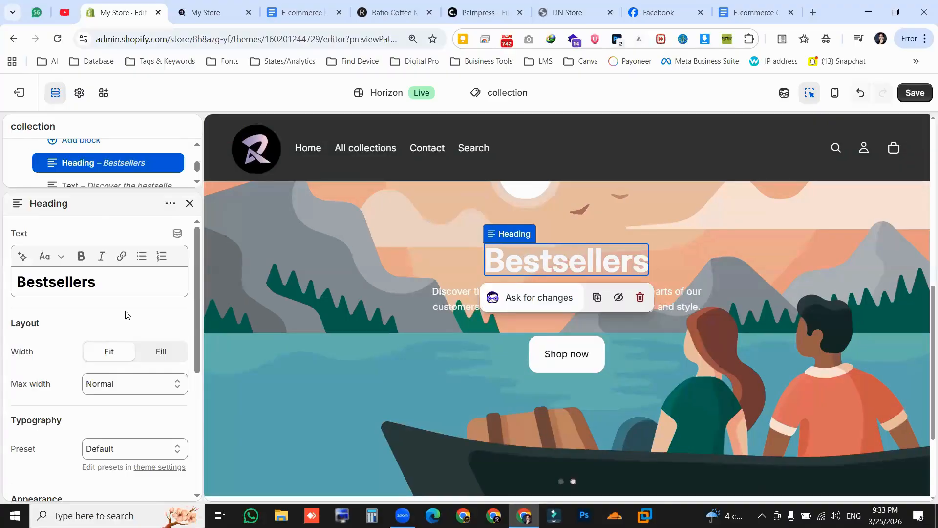
- Examine the section layouts on the Ratio Coffee site and the Assembly & Disassembly carousel on the Corkcicle Palmpress page
click(388, 12)
scroll(563, 302, up, 5)
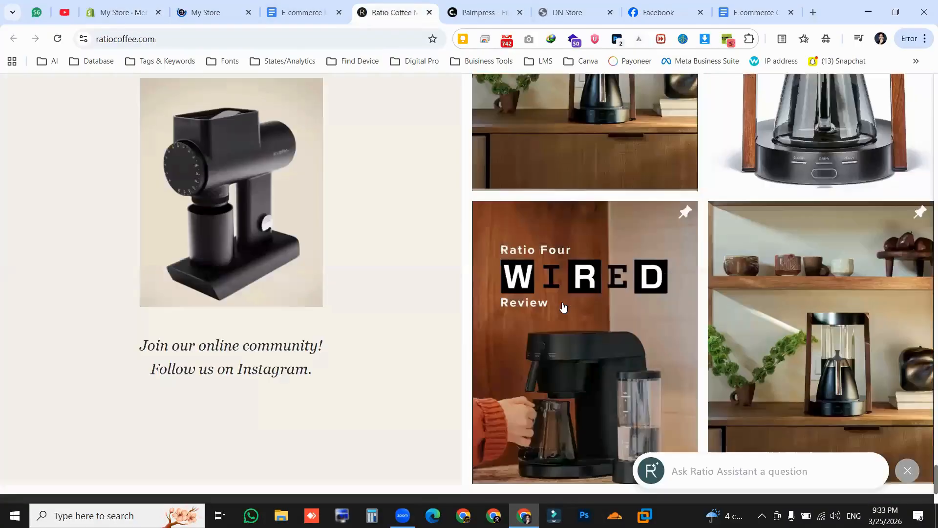
scroll(556, 307, up, 10)
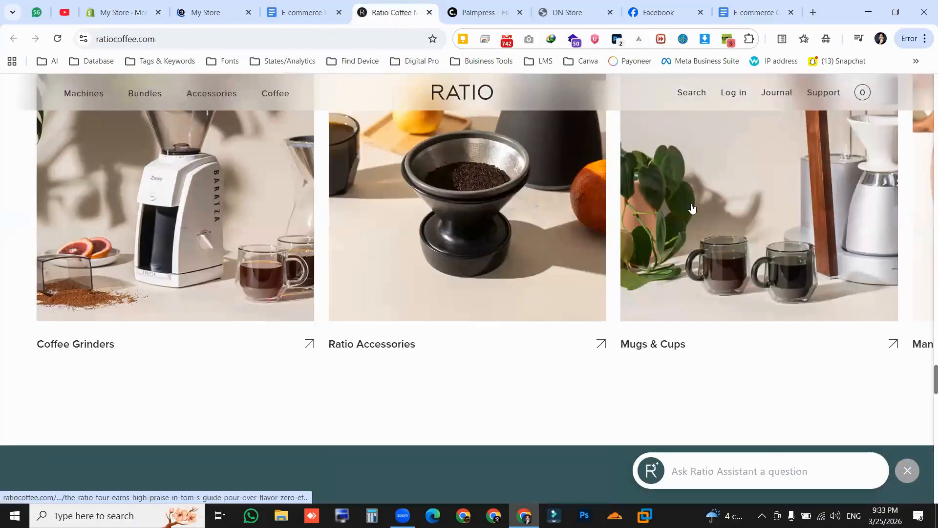
scroll(372, 224, down, 7)
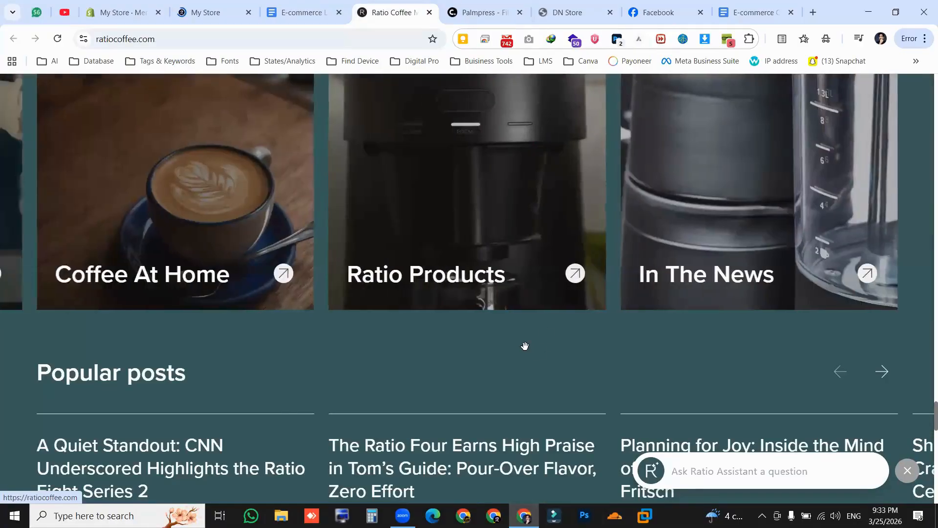
key(ctrl+Tab)
scroll(411, 466, down, 8)
scroll(454, 456, up, 13)
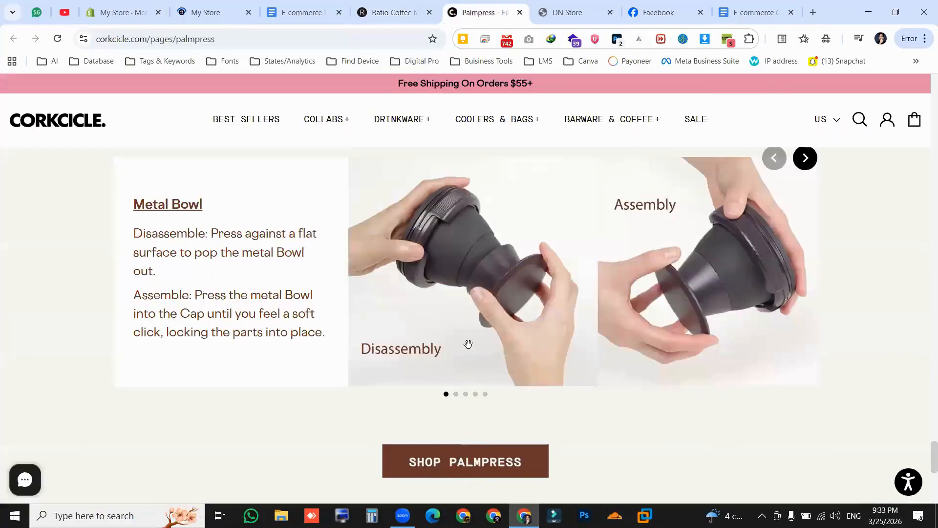
drag(790, 296, 481, 291)
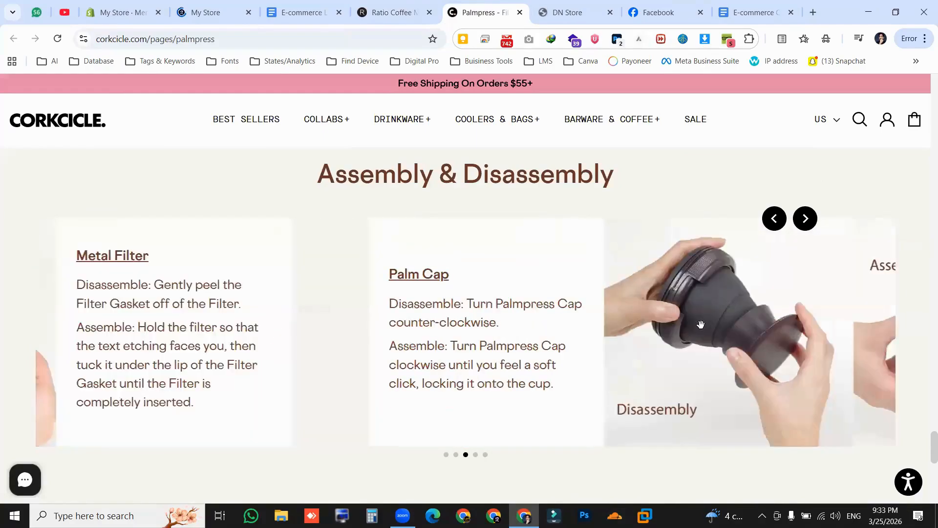
drag(690, 339, 420, 298)
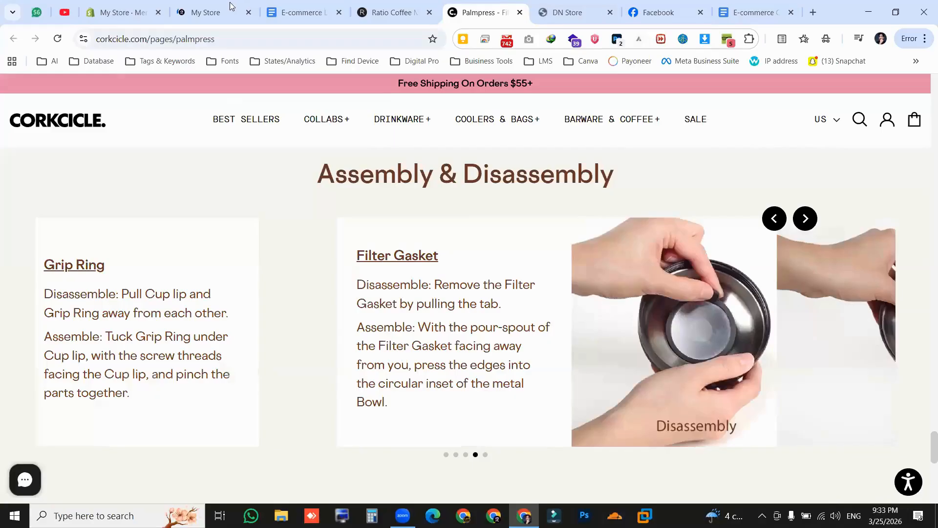
- Return to the theme editor and save the collection template with its slideshow section
click(232, 7)
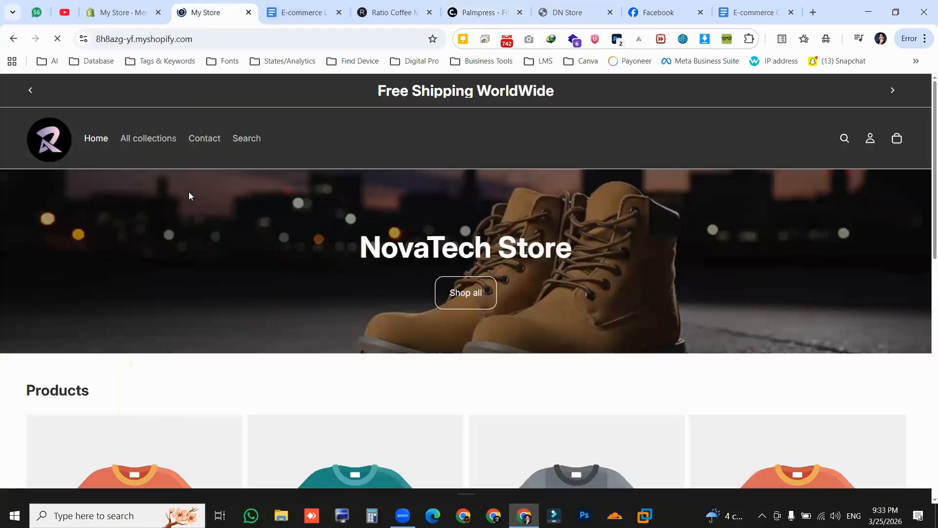
key(ctrl+shift+Tab)
scroll(109, 363, up, 2)
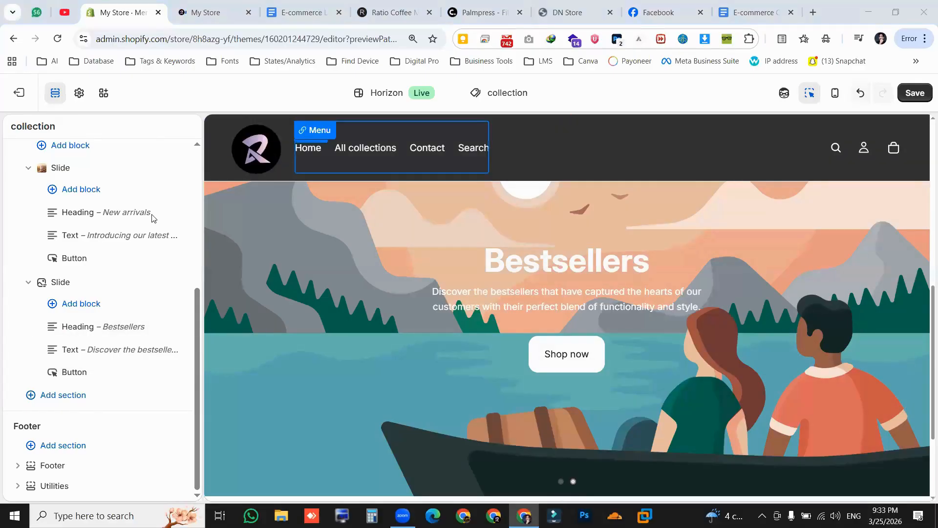
click(906, 94)
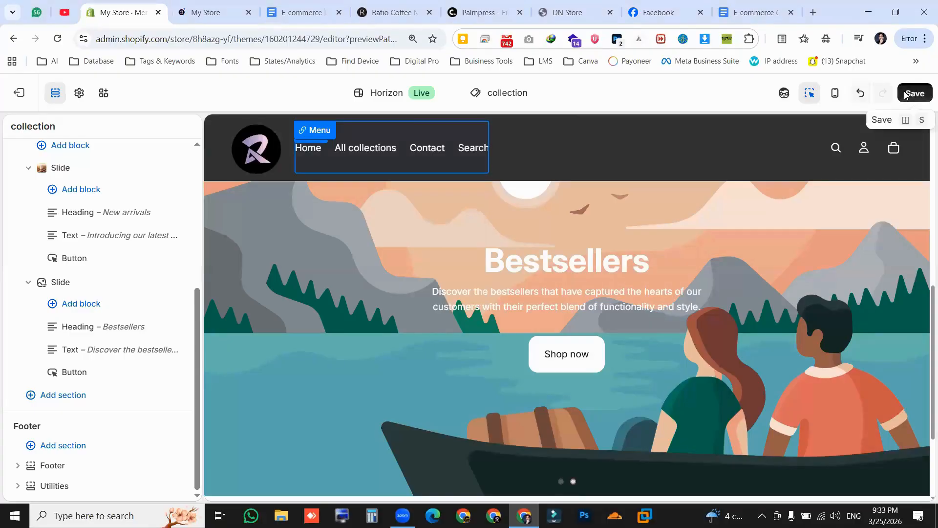
- Reload the live storefront's home page and check its sections from the announcement bar down through the products
key(ctrl+Tab)
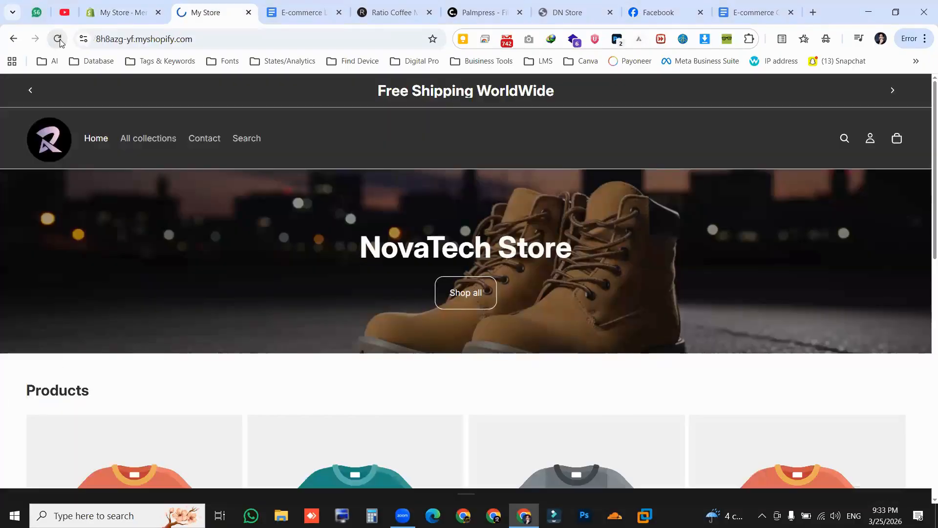
click(59, 41)
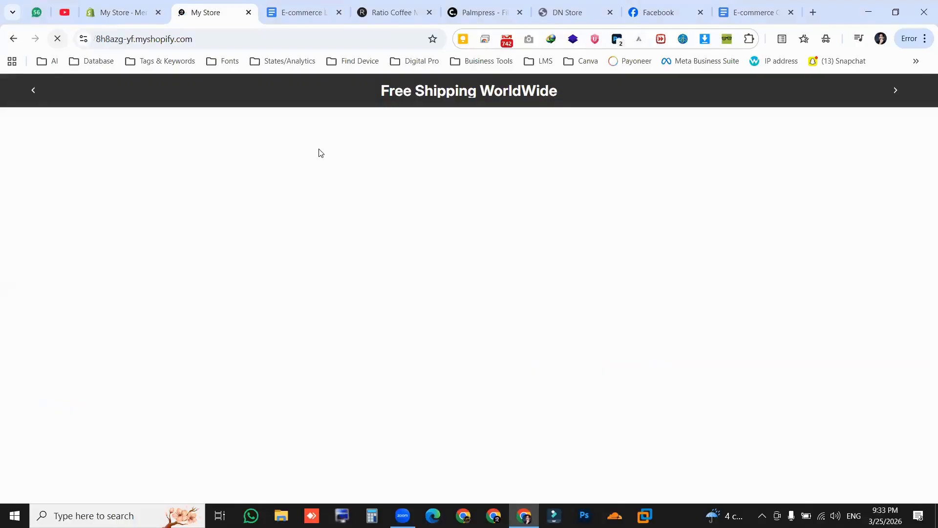
scroll(398, 254, down, 7)
scroll(318, 278, up, 7)
scroll(648, 311, down, 4)
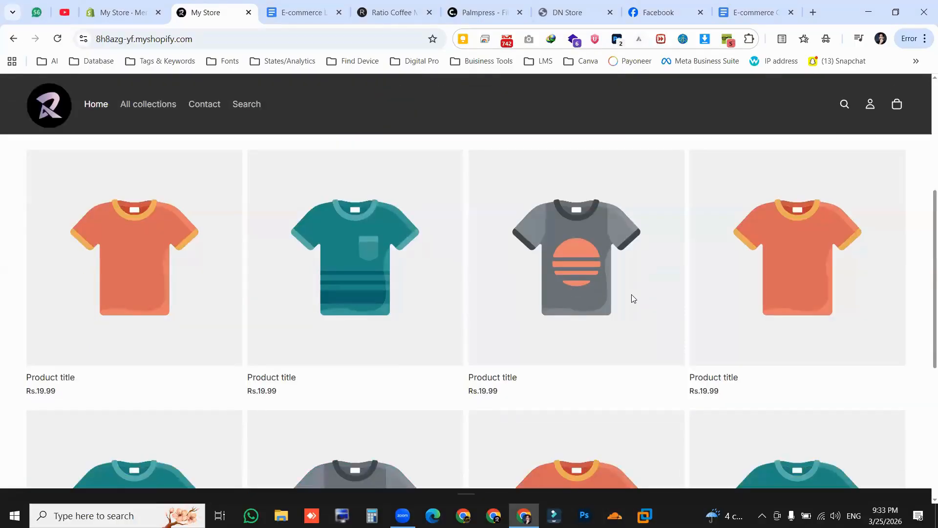
scroll(497, 208, up, 4)
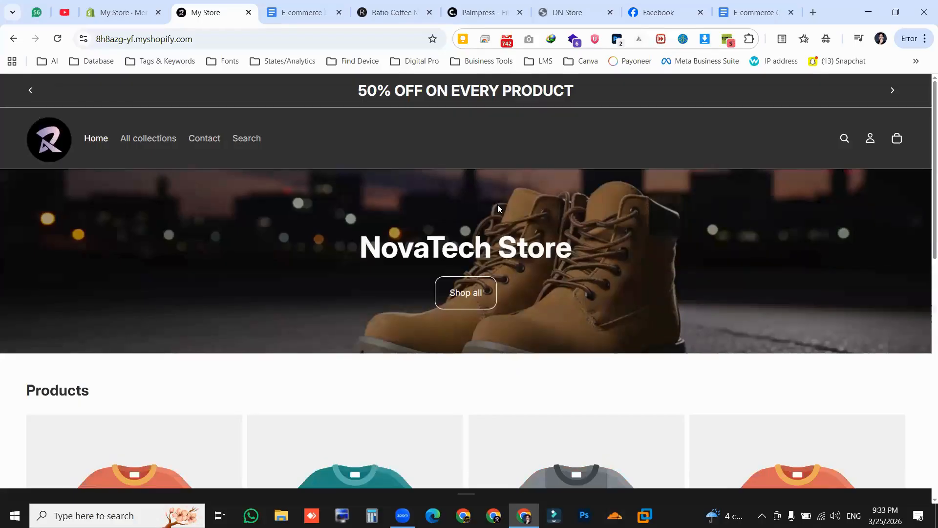